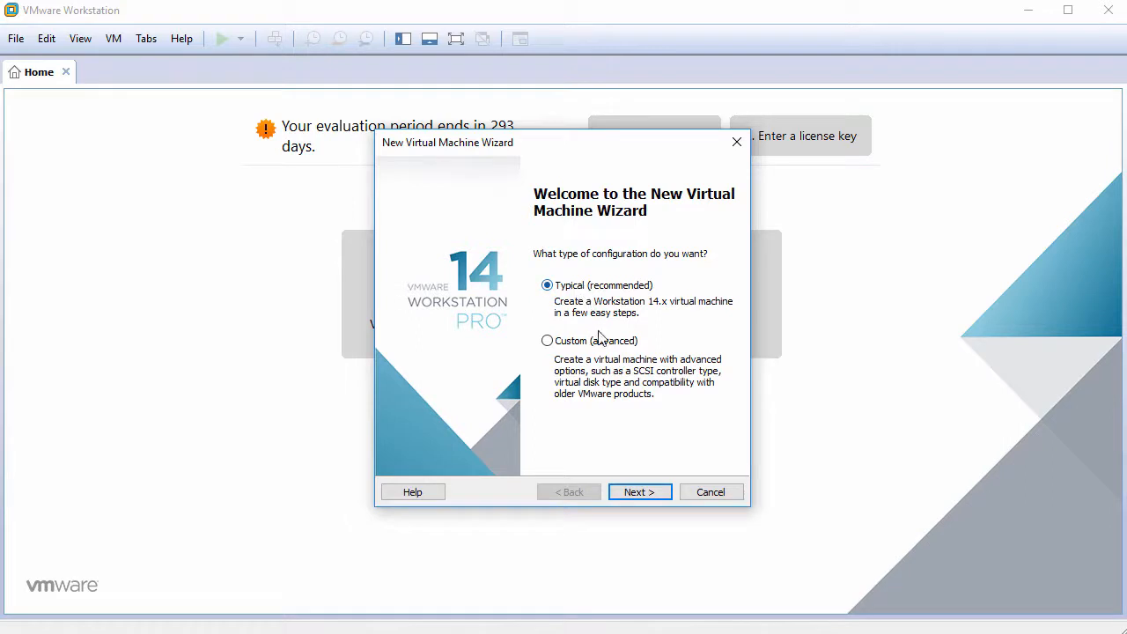
Choose the typical configuration for the new virtual machine and opt to install the operating system later
{"action": "left_click", "coordinate": [640, 492]}
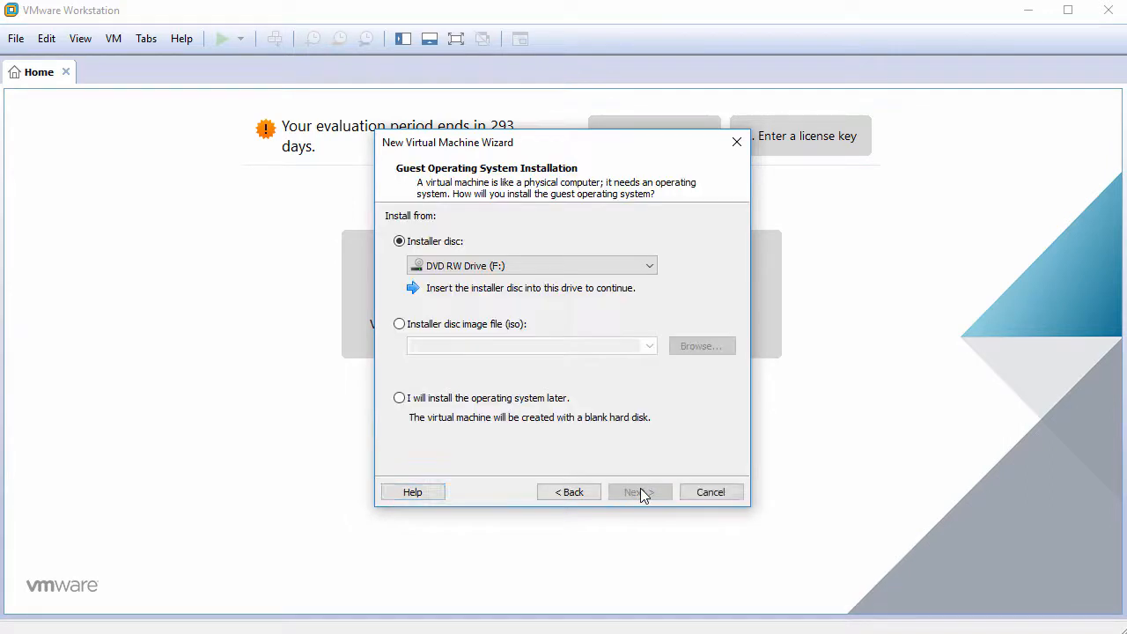
{"action": "left_click", "coordinate": [489, 398]}
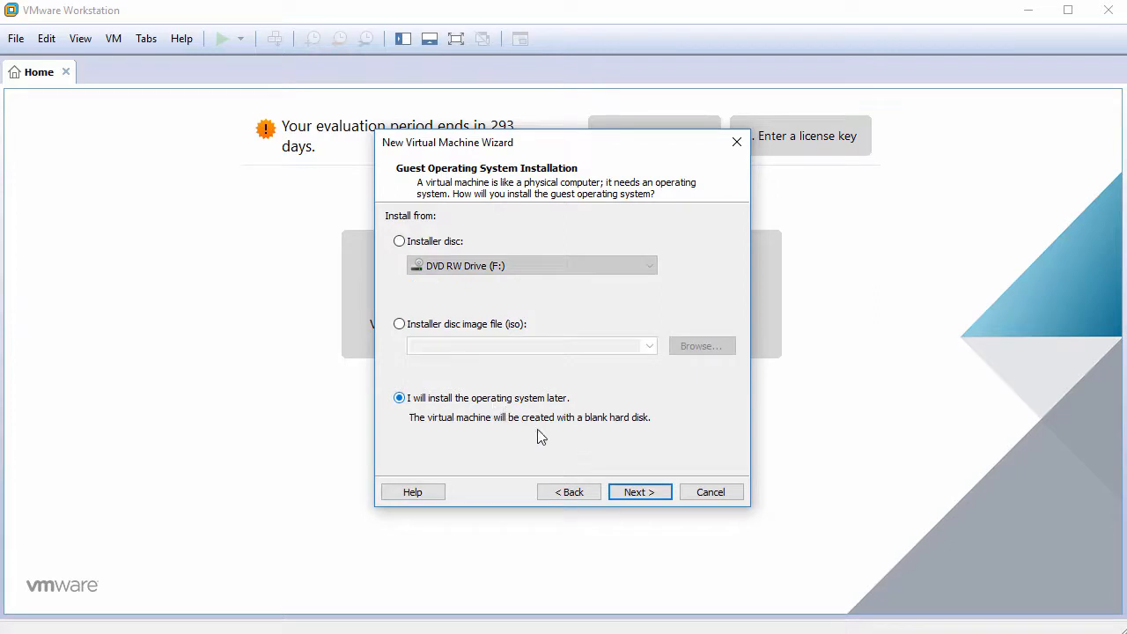
{"action": "left_click", "coordinate": [637, 495]}
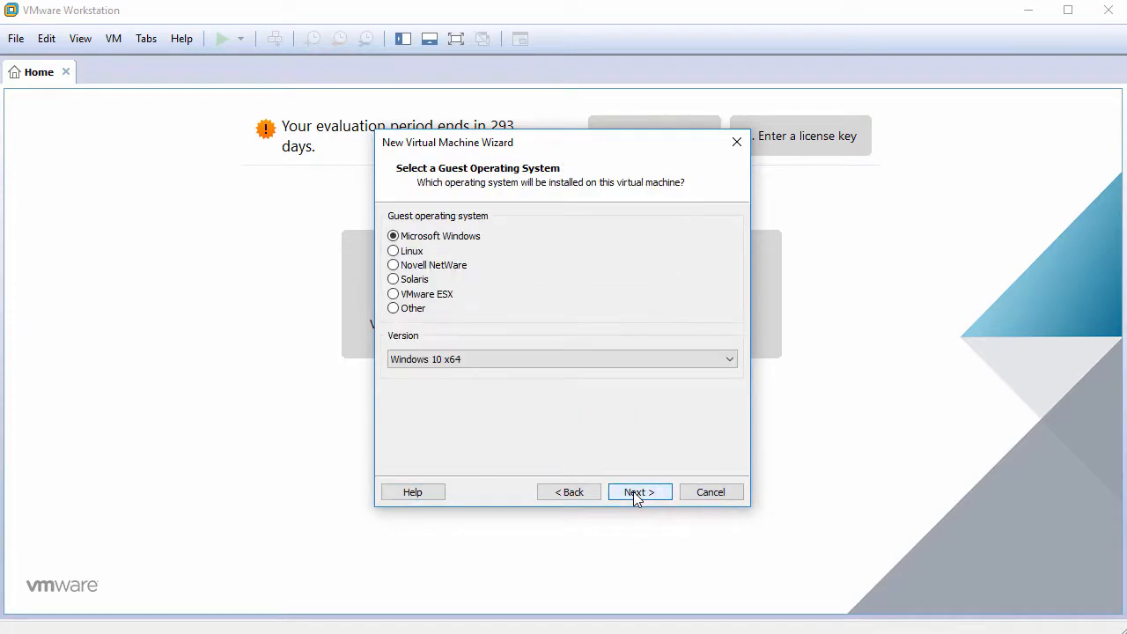
Set the guest operating system to Linux with the version Ubuntu 64-bit
{"action": "left_click", "coordinate": [413, 253]}
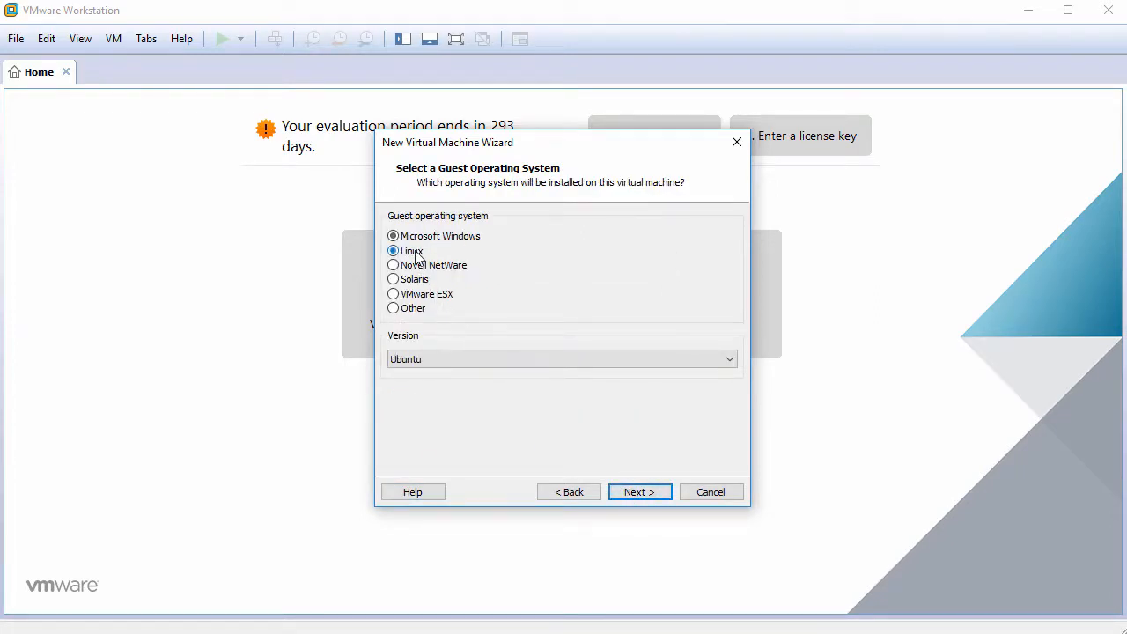
{"action": "left_click", "coordinate": [457, 357]}
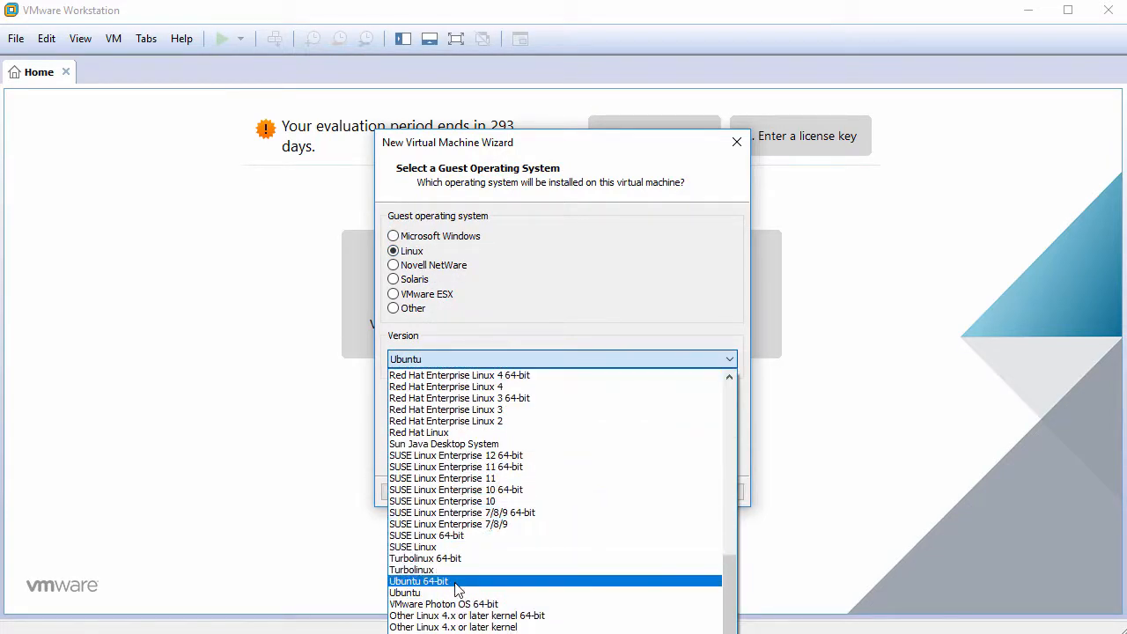
{"action": "left_click", "coordinate": [419, 580]}
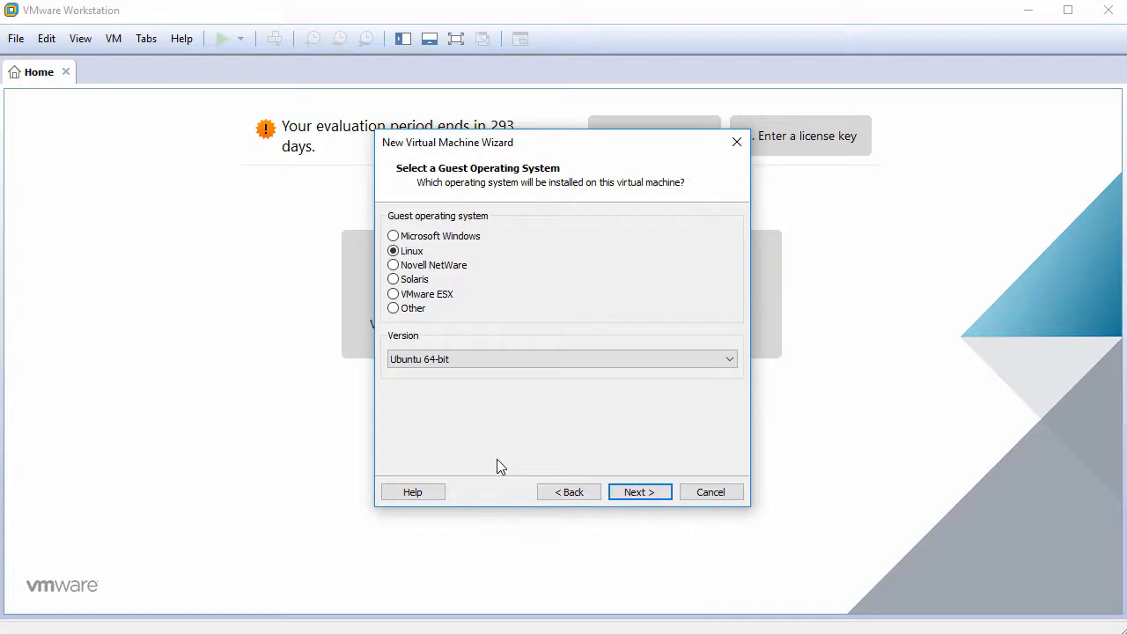
{"action": "left_click", "coordinate": [637, 492]}
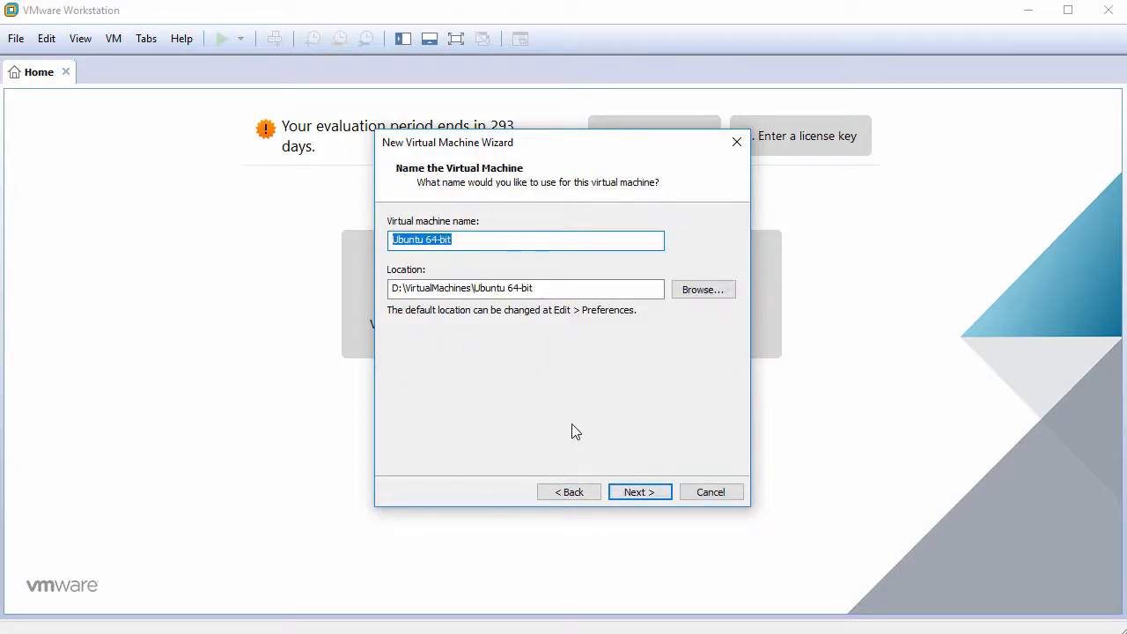
Name the virtual machine Xubuntu18.04 and set its maximum disk size to 60 GB, split into multiple files
{"action": "type", "text": "Xubuntu18.04"}
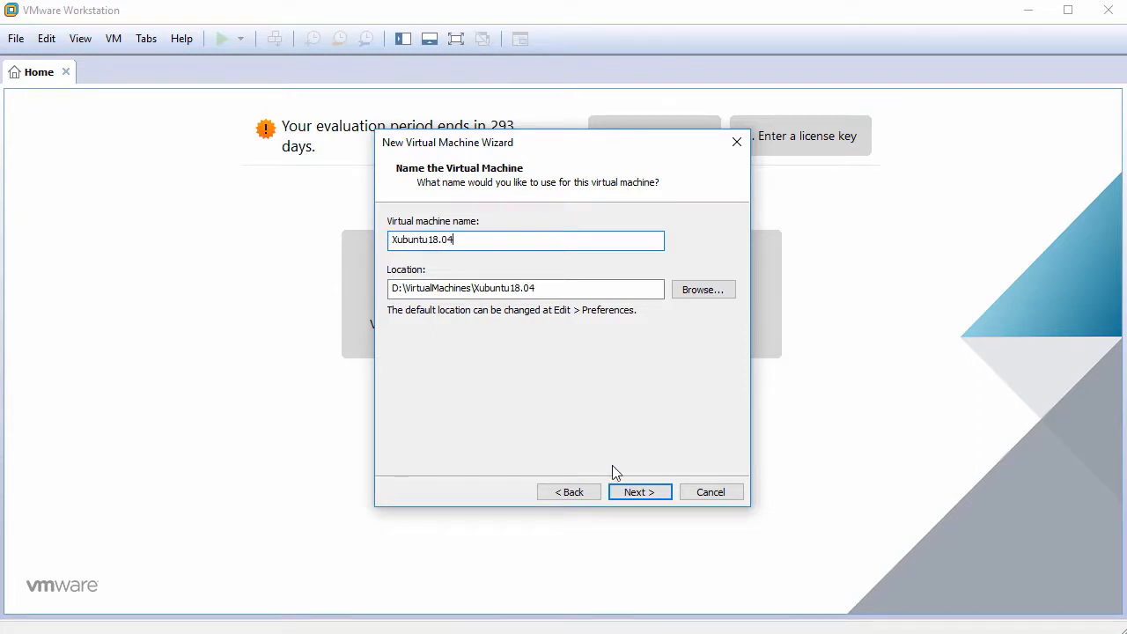
{"action": "left_click", "coordinate": [637, 493]}
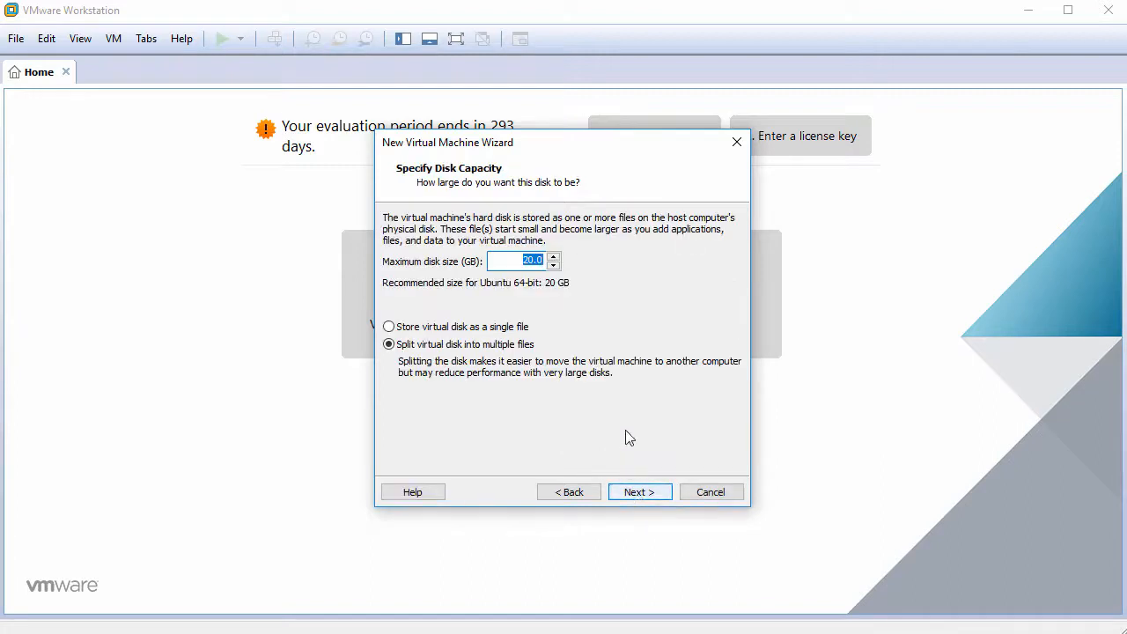
{"action": "type", "text": "60"}
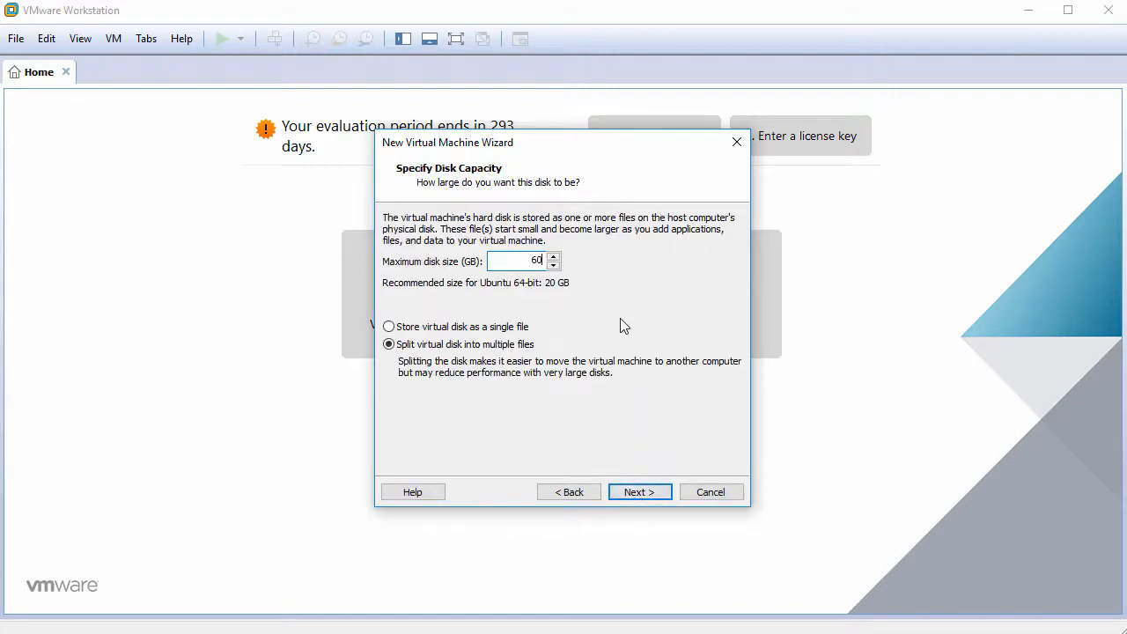
{"action": "left_click", "coordinate": [634, 493]}
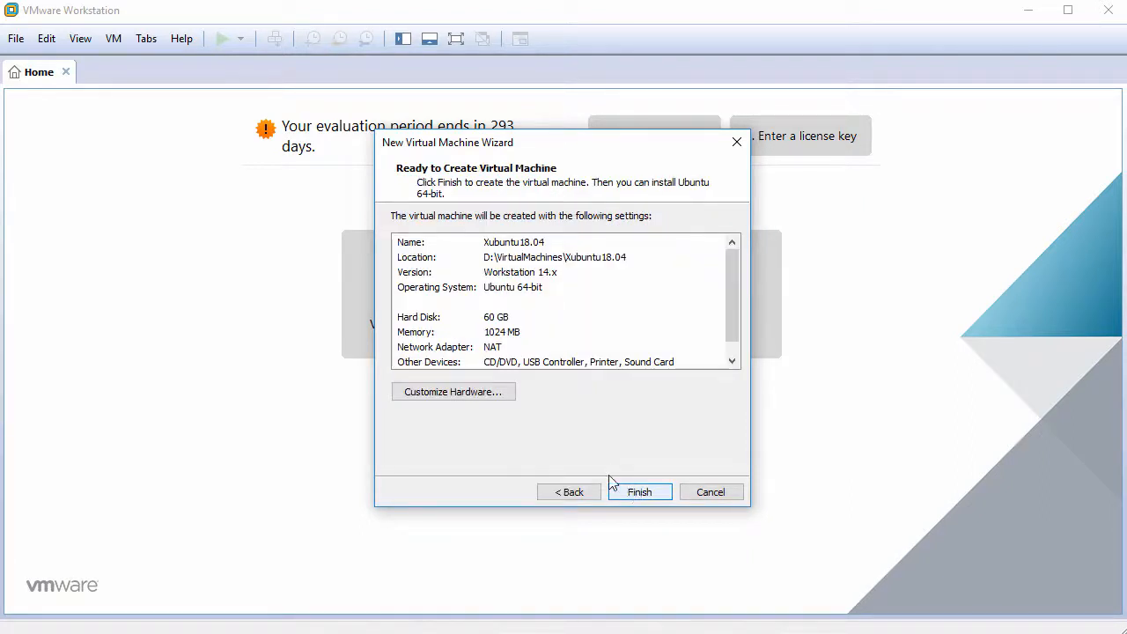
Customize the virtual machine's hardware by setting the number of cores per processor to 2
{"action": "left_click", "coordinate": [472, 393]}
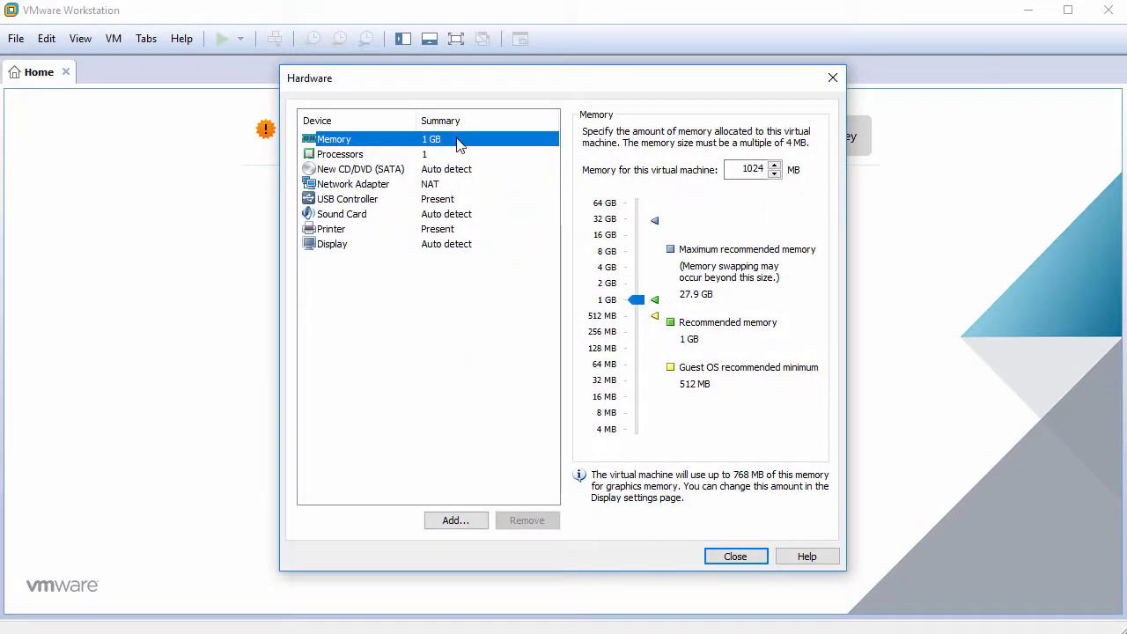
{"action": "left_click", "coordinate": [449, 156]}
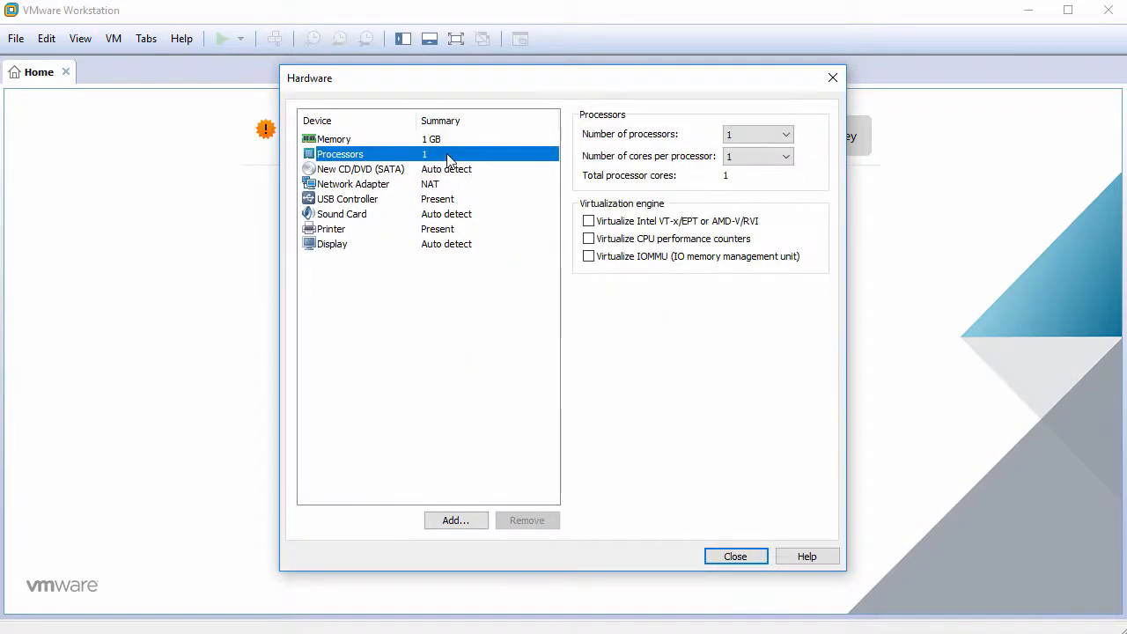
{"action": "left_click", "coordinate": [757, 158]}
{"action": "left_click", "coordinate": [754, 184]}
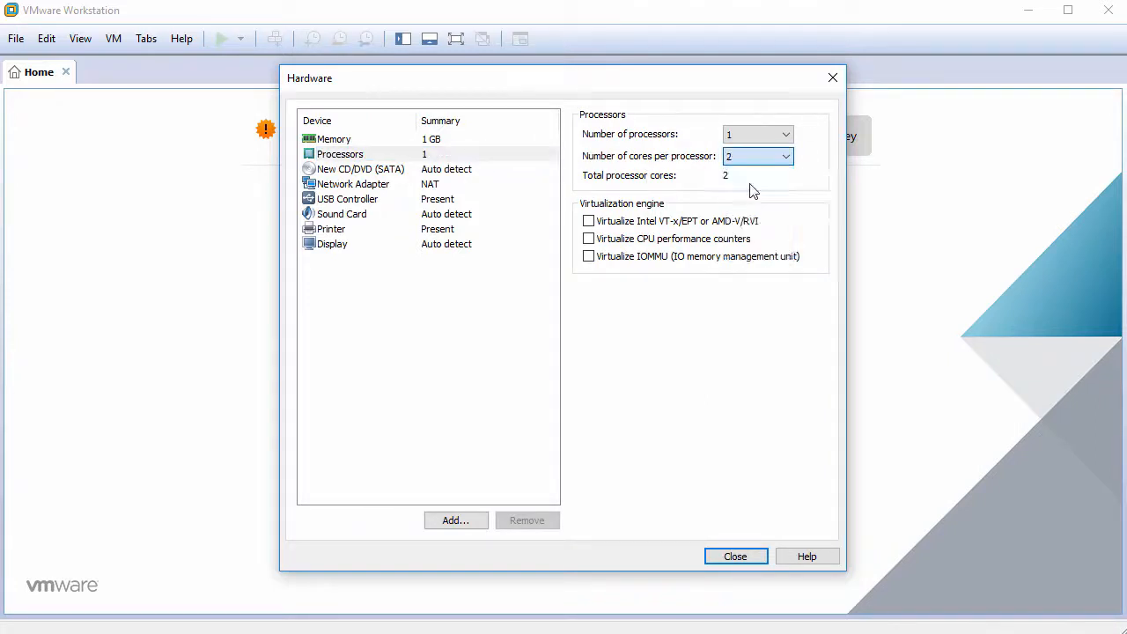
Connect the CD/DVD drive to the ISO image xubuntu-18.04-beta1-desktop-amd64.iso from the Downloads folder
{"action": "left_click", "coordinate": [461, 172]}
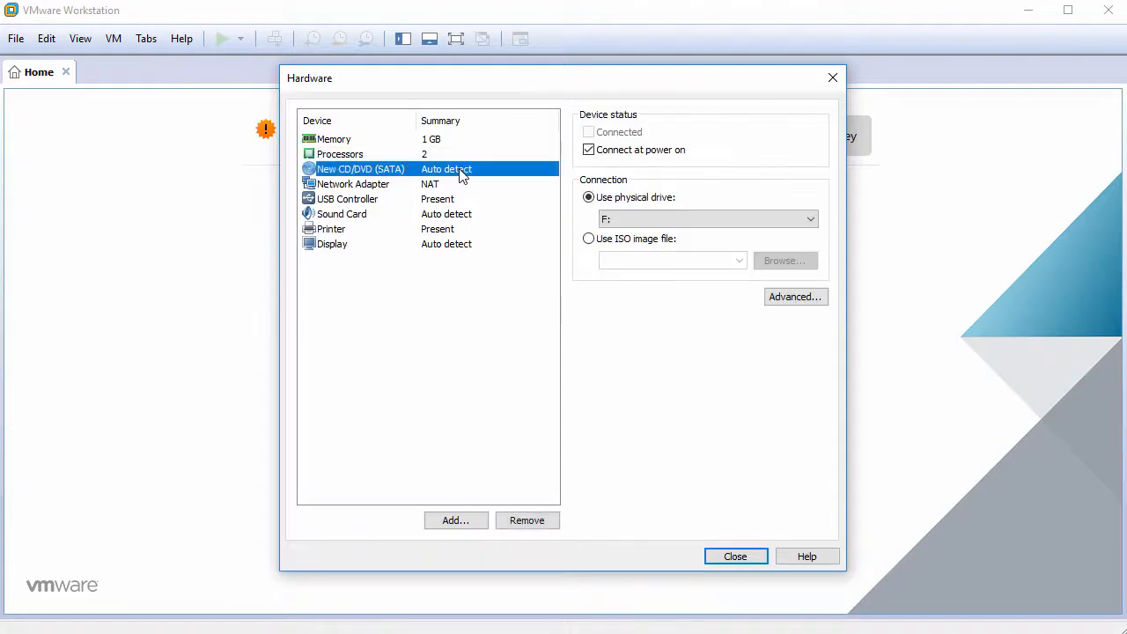
{"action": "left_click", "coordinate": [626, 242]}
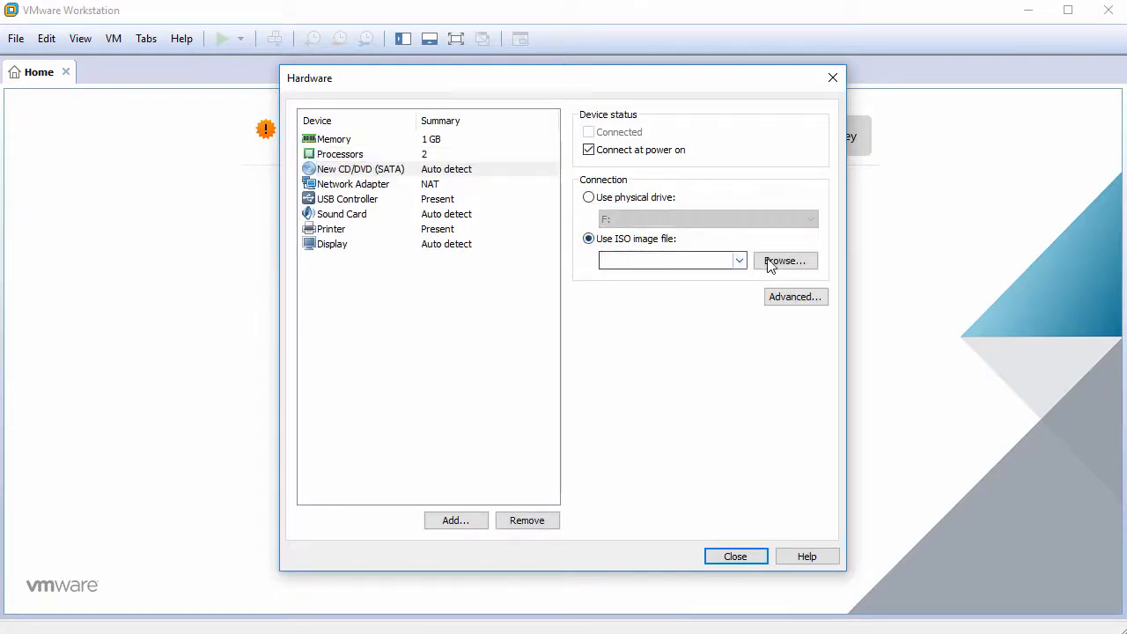
{"action": "left_click", "coordinate": [783, 261]}
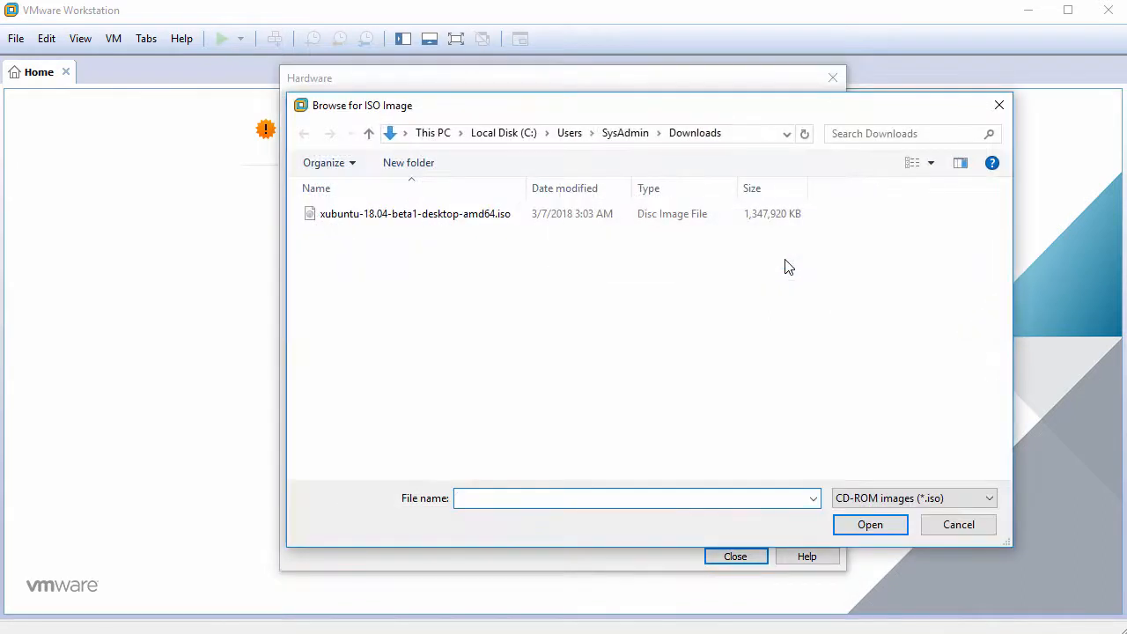
{"action": "left_click", "coordinate": [504, 220]}
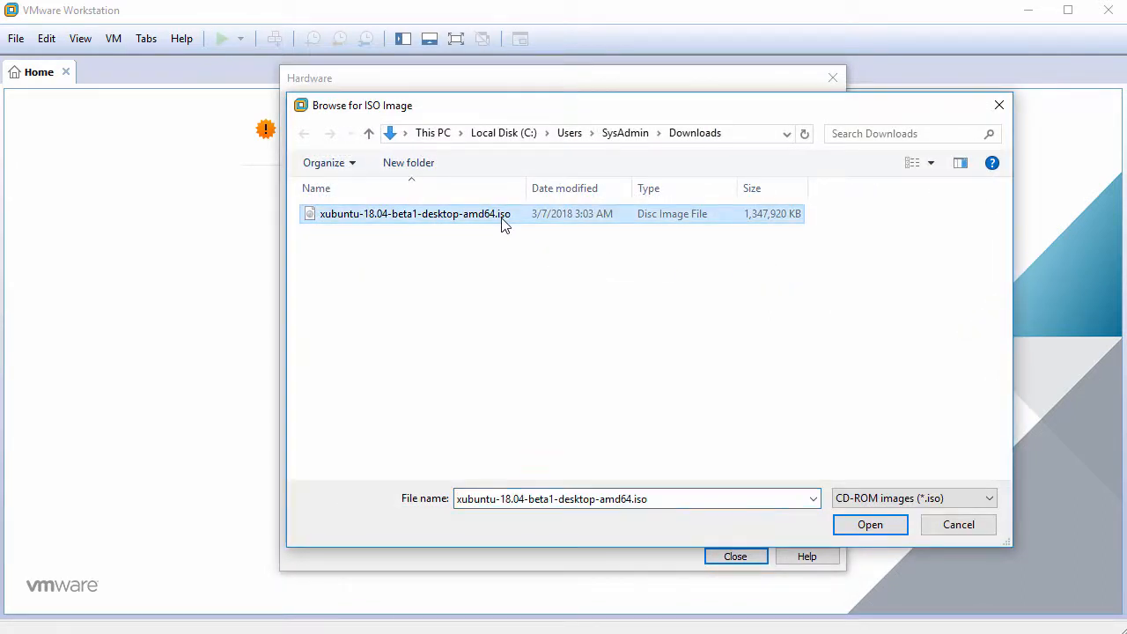
{"action": "left_click", "coordinate": [850, 523]}
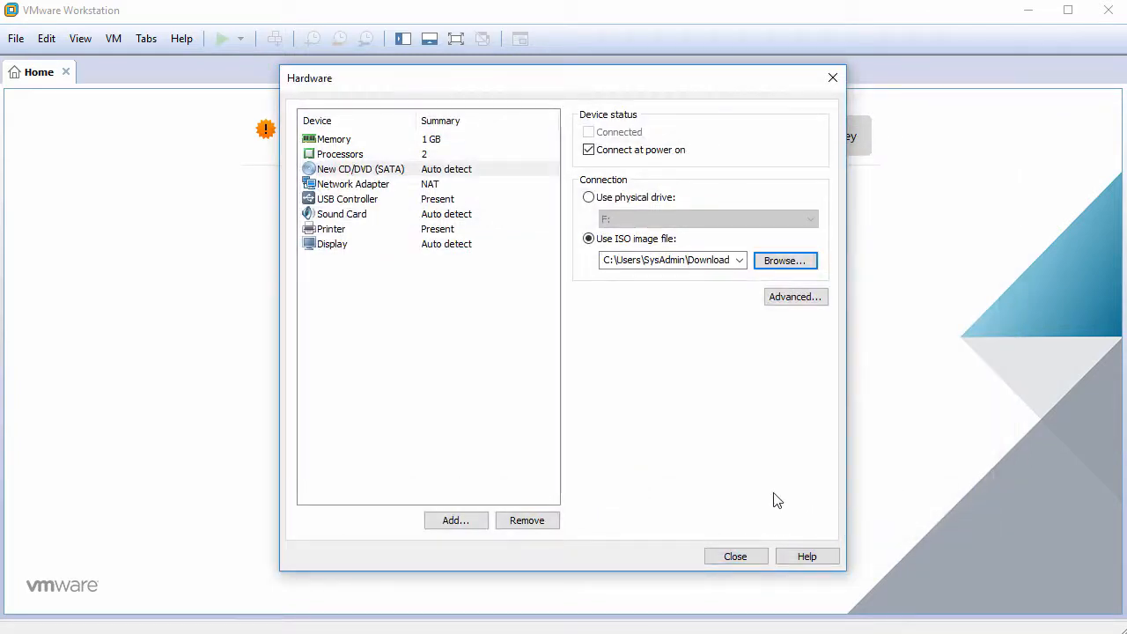
Remove the USB controller, sound card and printer from the virtual machine's hardware
{"action": "left_click", "coordinate": [374, 201]}
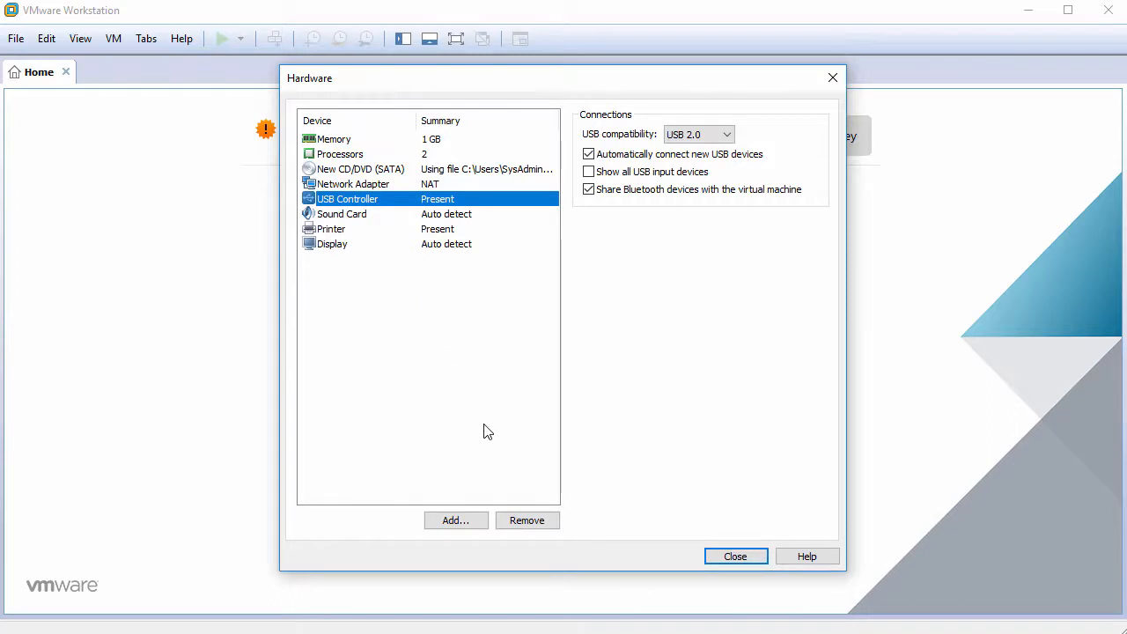
{"action": "left_click", "coordinate": [521, 519]}
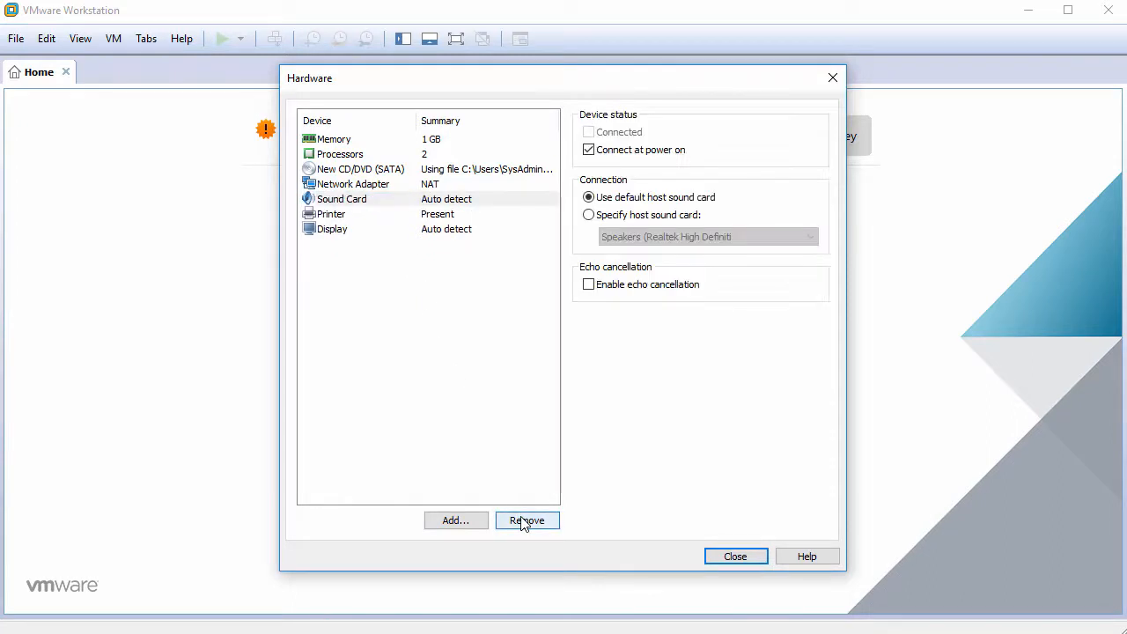
{"action": "left_click", "coordinate": [523, 521]}
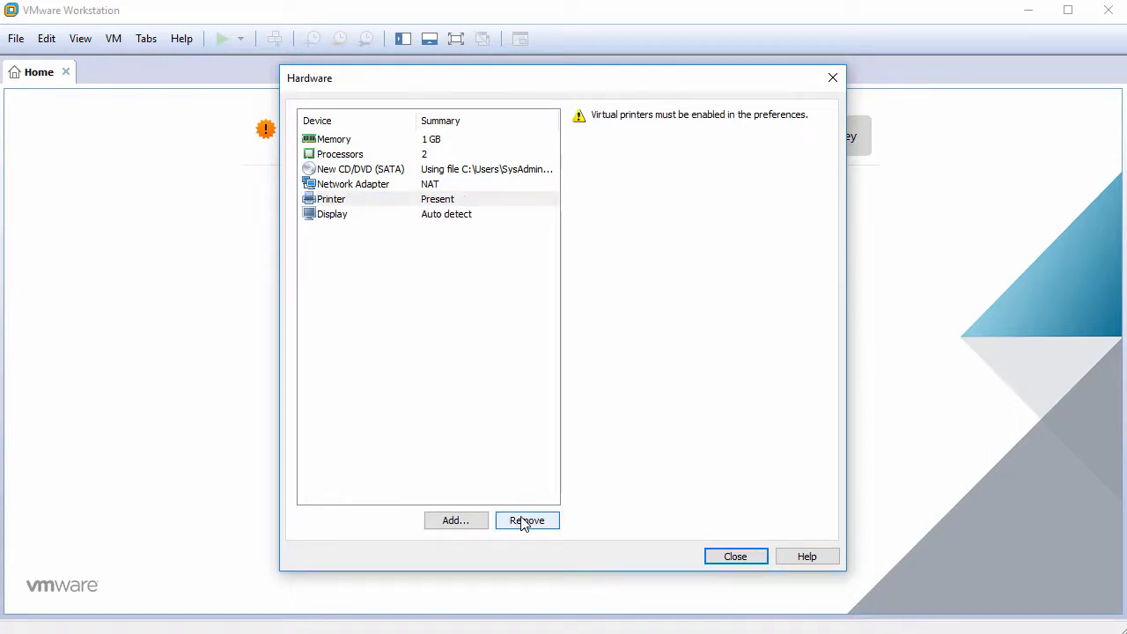
{"action": "left_click", "coordinate": [524, 520]}
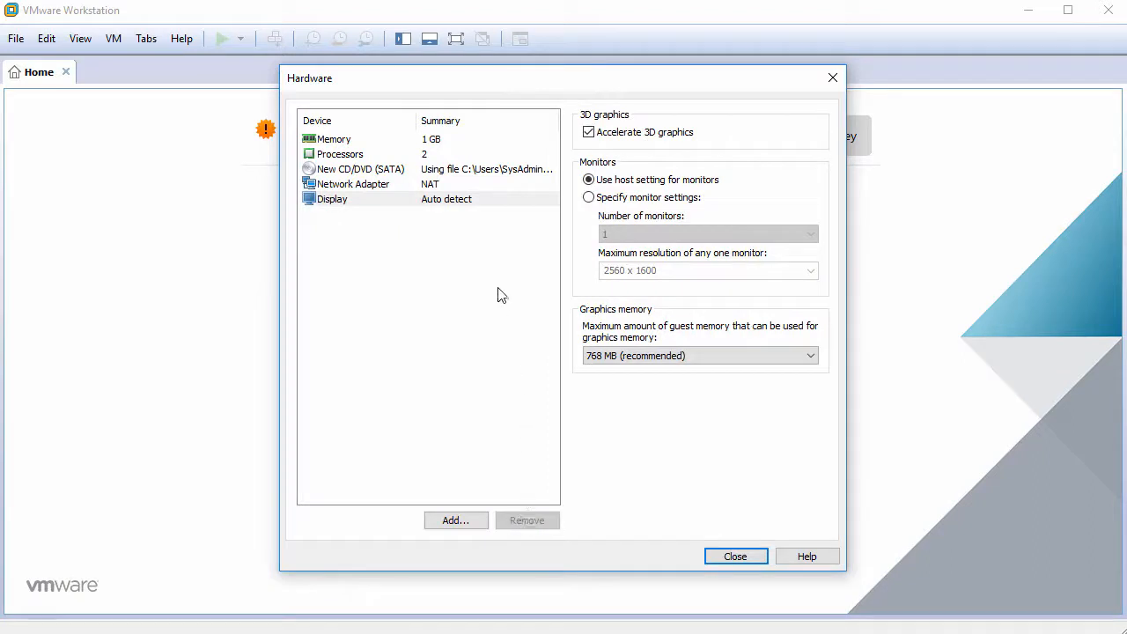
Turn off 3D graphics acceleration for the display and close the hardware settings
{"action": "left_click", "coordinate": [492, 202]}
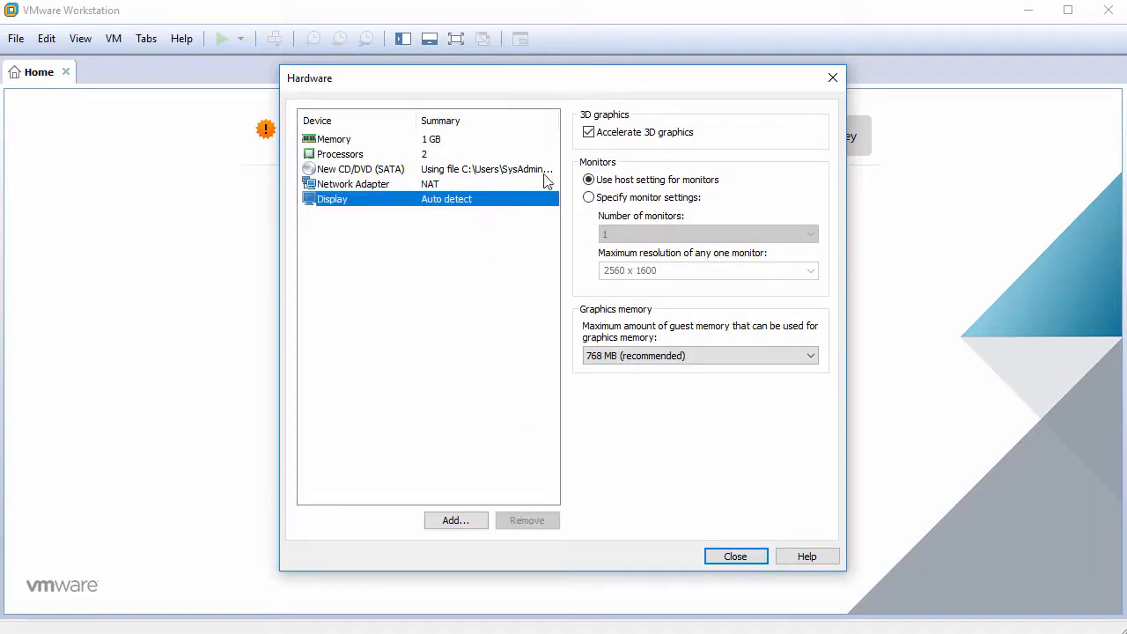
{"action": "left_click", "coordinate": [588, 133]}
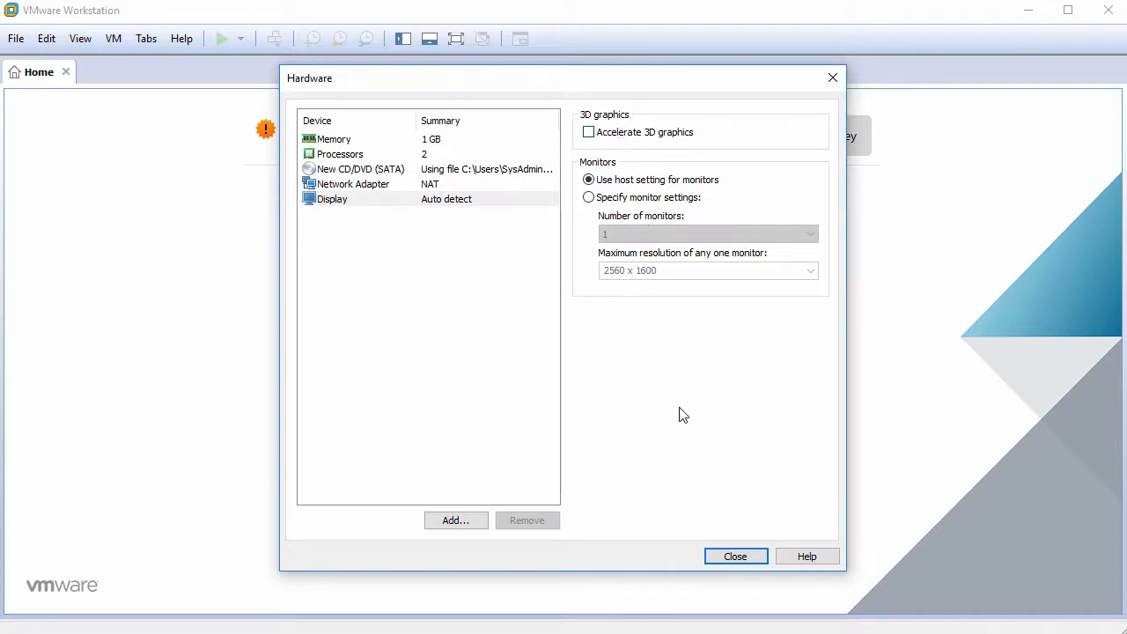
{"action": "left_click", "coordinate": [728, 557]}
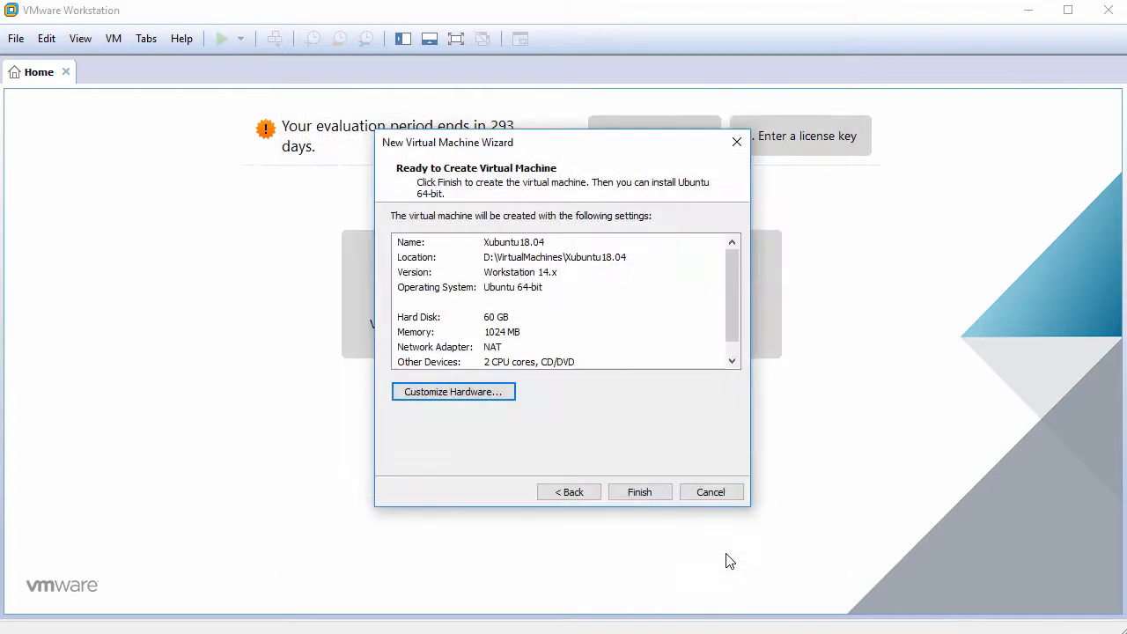
Finish creating the virtual machine and power it on to boot the Xubuntu installer, dismissing the installation hint
{"action": "left_click", "coordinate": [654, 495]}
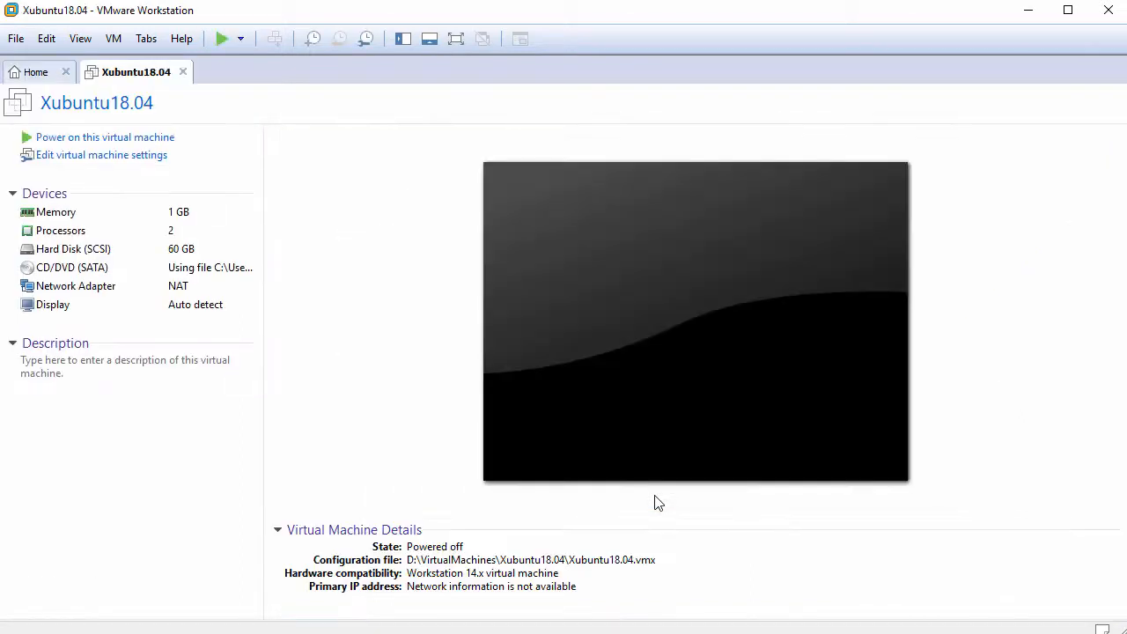
{"action": "left_click", "coordinate": [139, 139]}
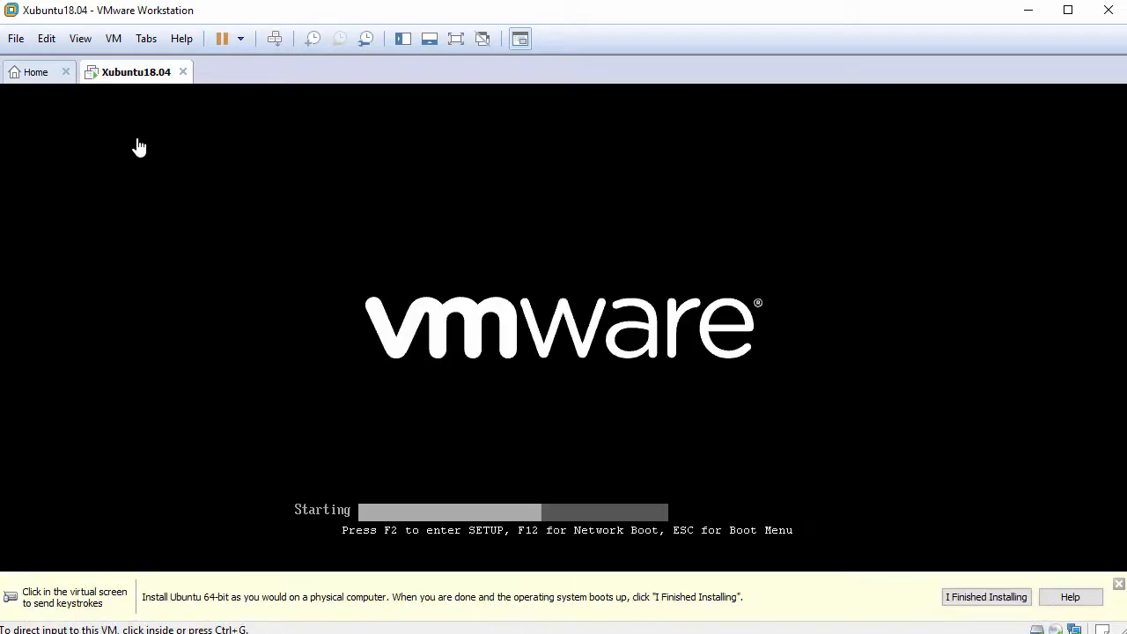
{"action": "left_click", "coordinate": [1116, 588]}
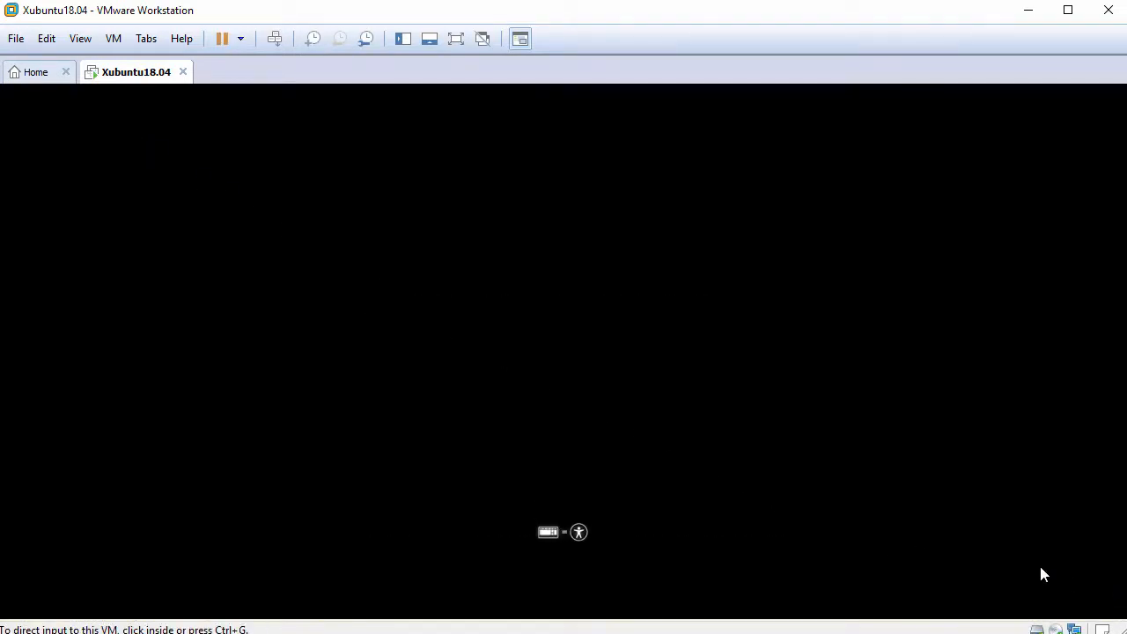
{"action": "left_click", "coordinate": [654, 455]}
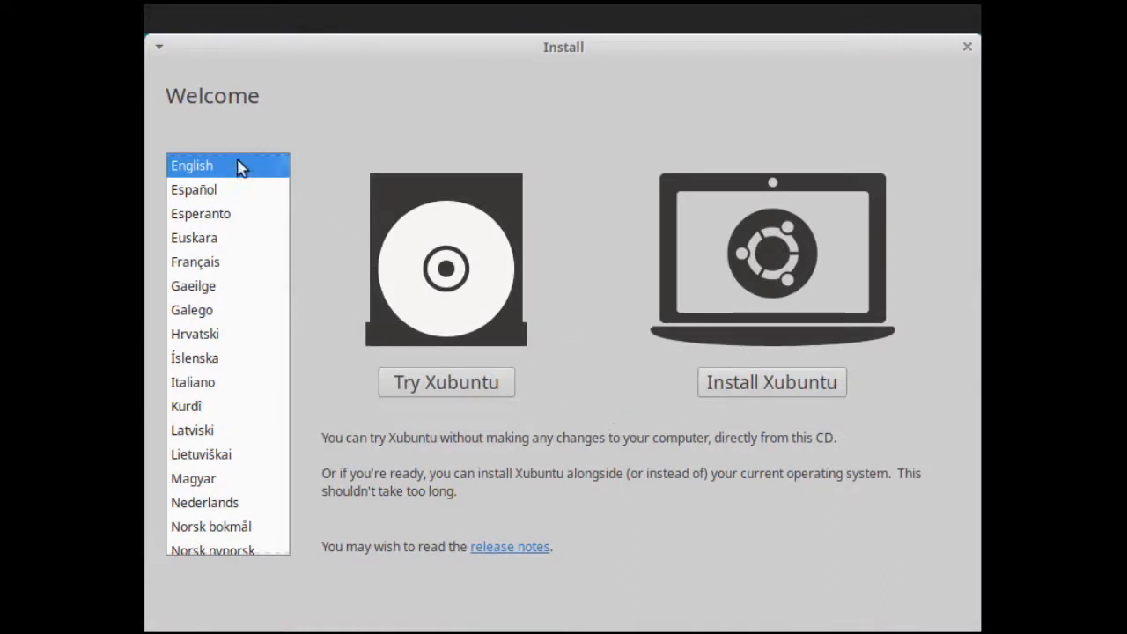
Keep English as the installer language and start the Xubuntu installation
{"action": "left_click_drag", "start_coordinate": [168, 93], "coordinate": [279, 91]}
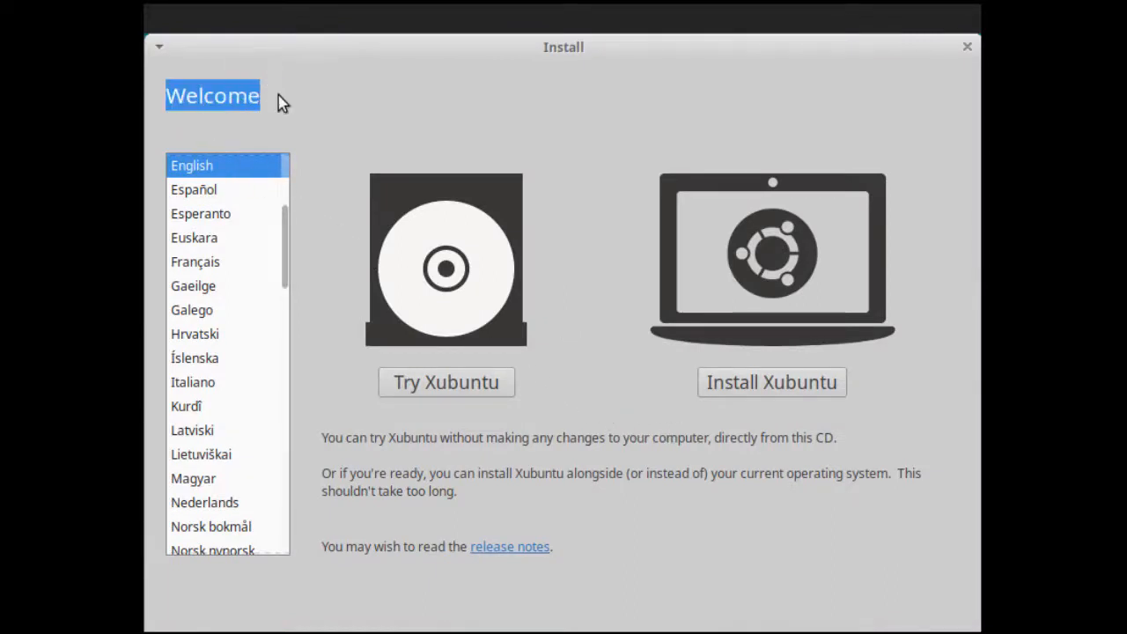
{"action": "left_click_drag", "start_coordinate": [279, 231], "coordinate": [279, 201]}
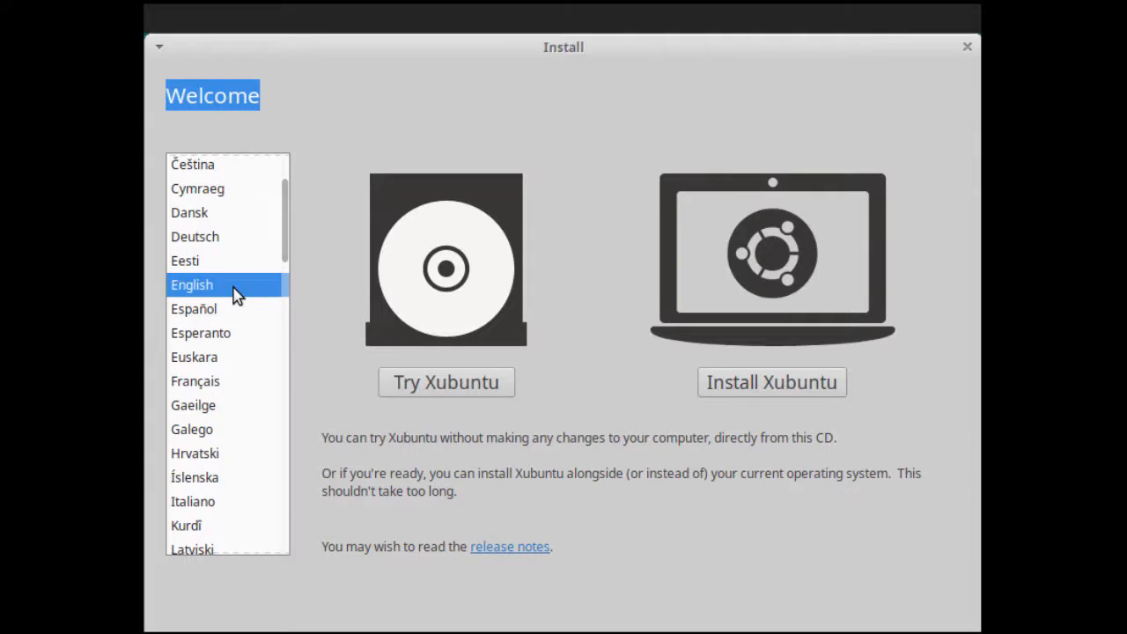
{"action": "left_click", "coordinate": [761, 390]}
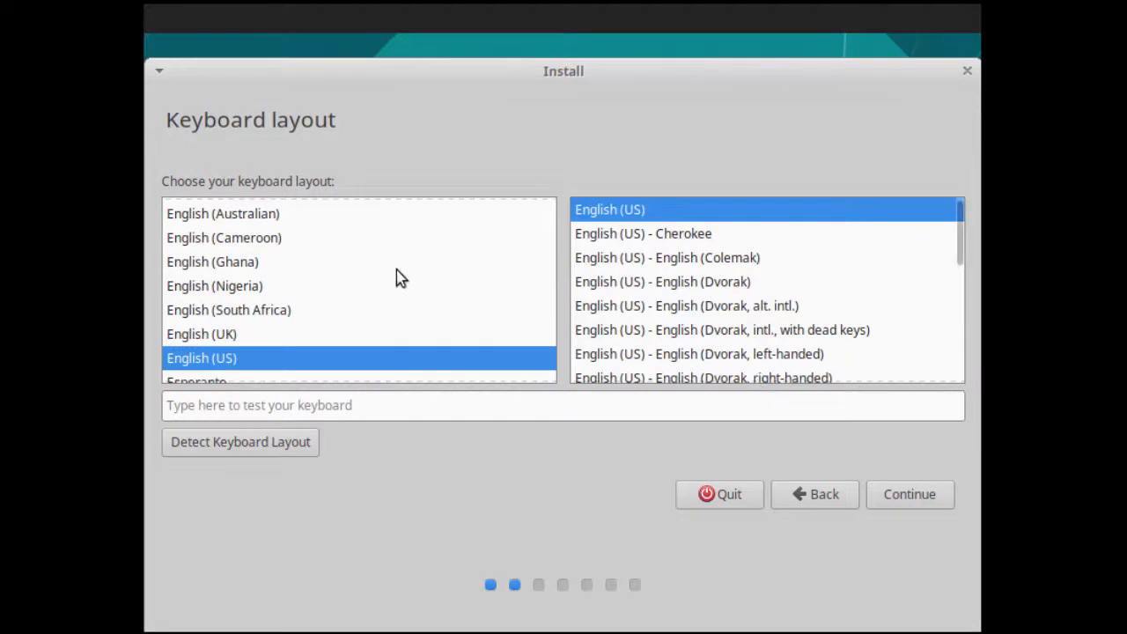
Keep the English (US) keyboard layout and enable installing third-party software alongside downloading updates during the Xubuntu installation
{"action": "left_click_drag", "start_coordinate": [163, 180], "coordinate": [337, 181]}
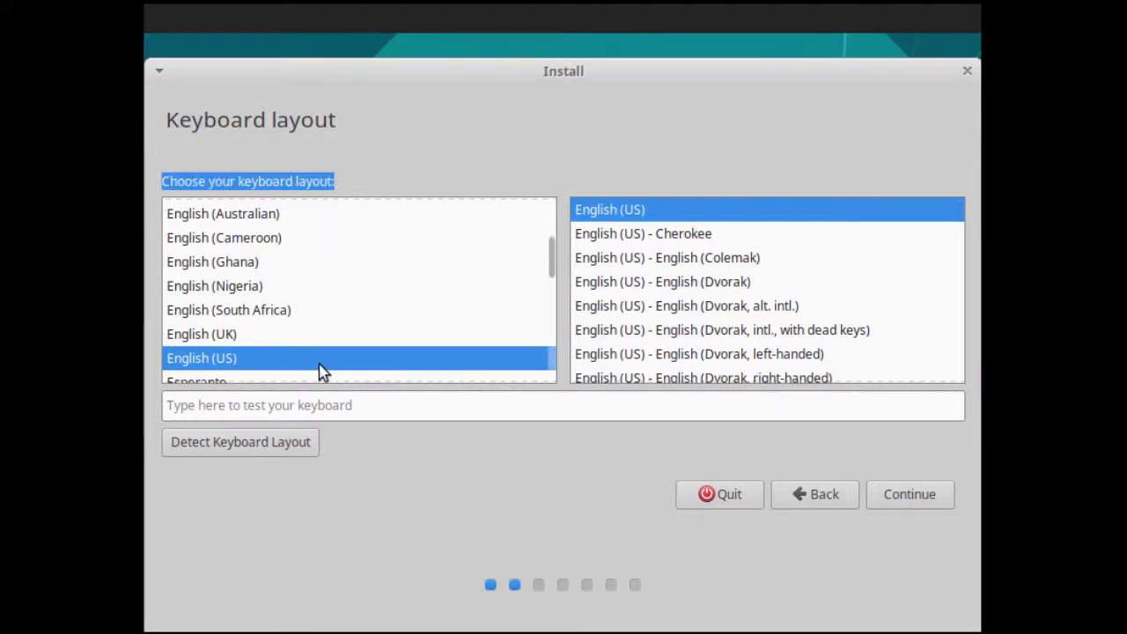
{"action": "scroll", "coordinate": [546, 269], "scroll_direction": "down", "scroll_amount": 3}
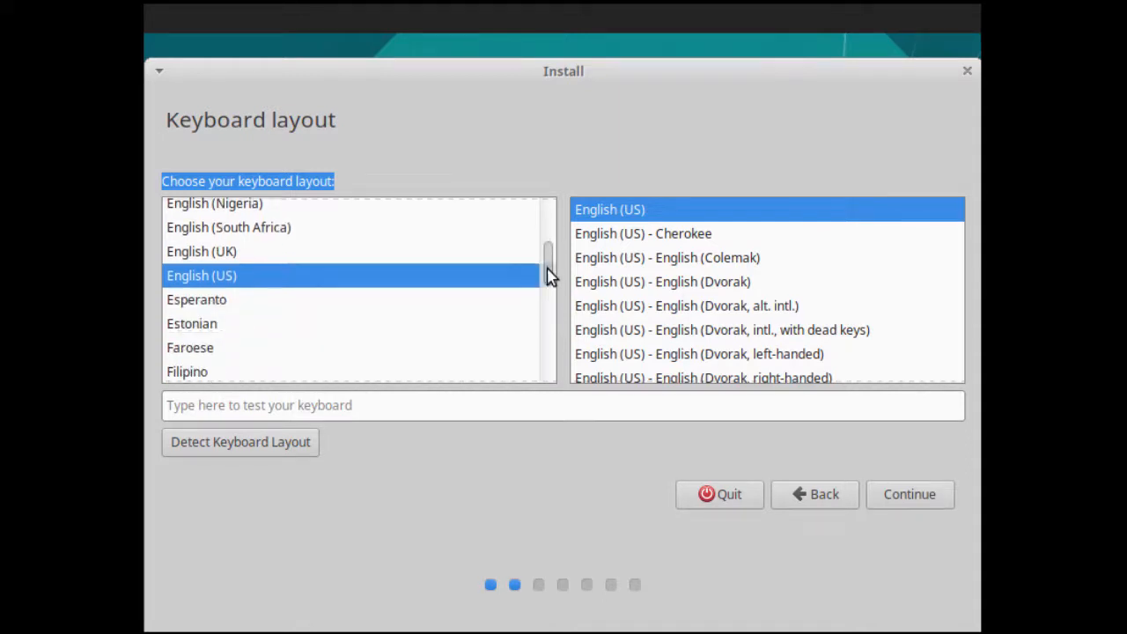
{"action": "scroll", "coordinate": [547, 272], "scroll_direction": "up", "scroll_amount": 2}
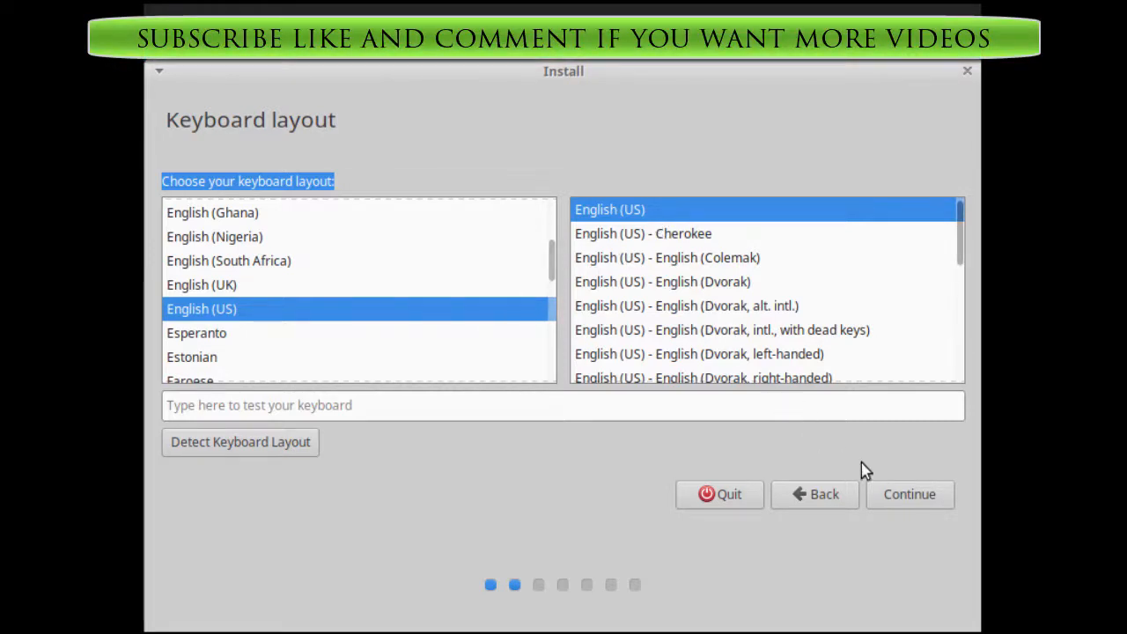
{"action": "left_click", "coordinate": [907, 495]}
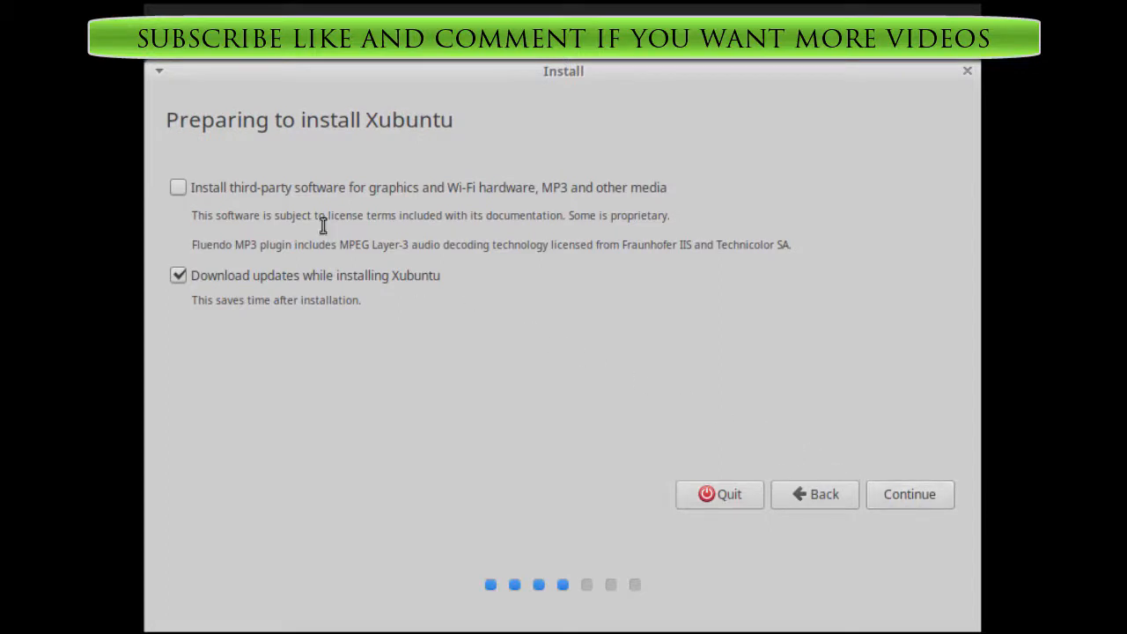
{"action": "left_click_drag", "start_coordinate": [167, 120], "coordinate": [463, 119]}
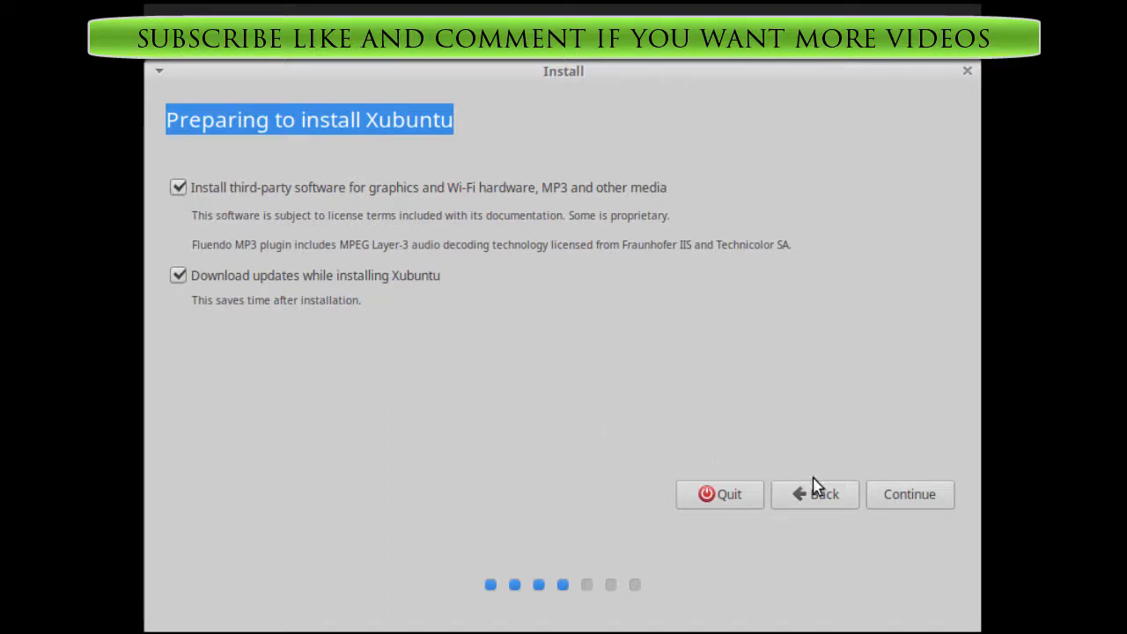
{"action": "left_click", "coordinate": [904, 496]}
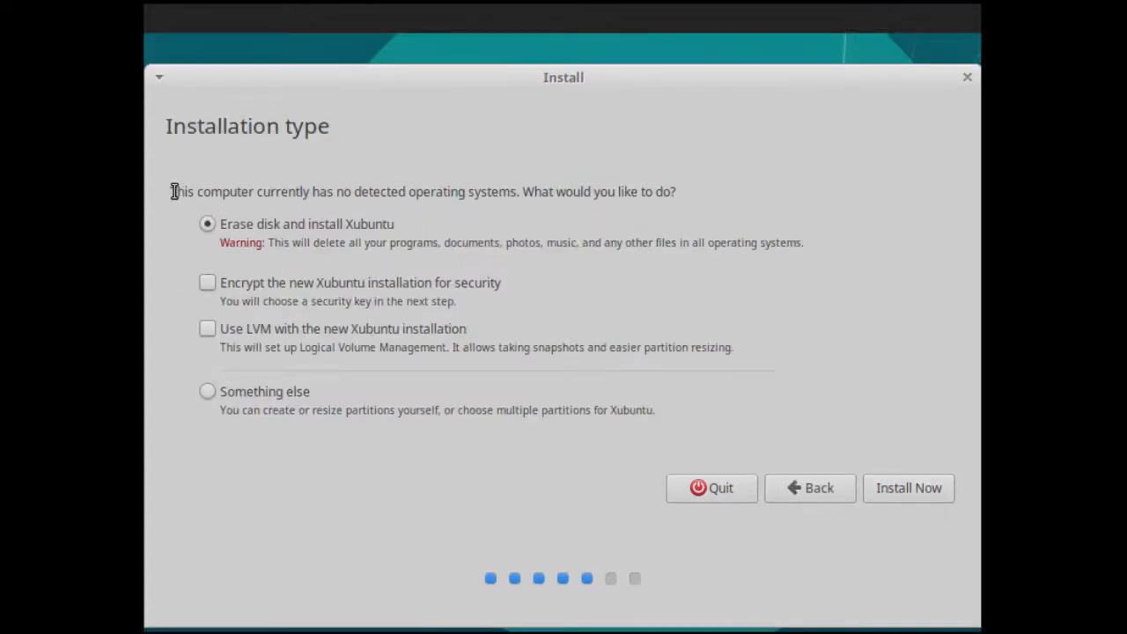
Choose to erase the disk and install Xubuntu, and confirm writing the partition changes to disk
{"action": "left_click_drag", "start_coordinate": [174, 191], "coordinate": [690, 188]}
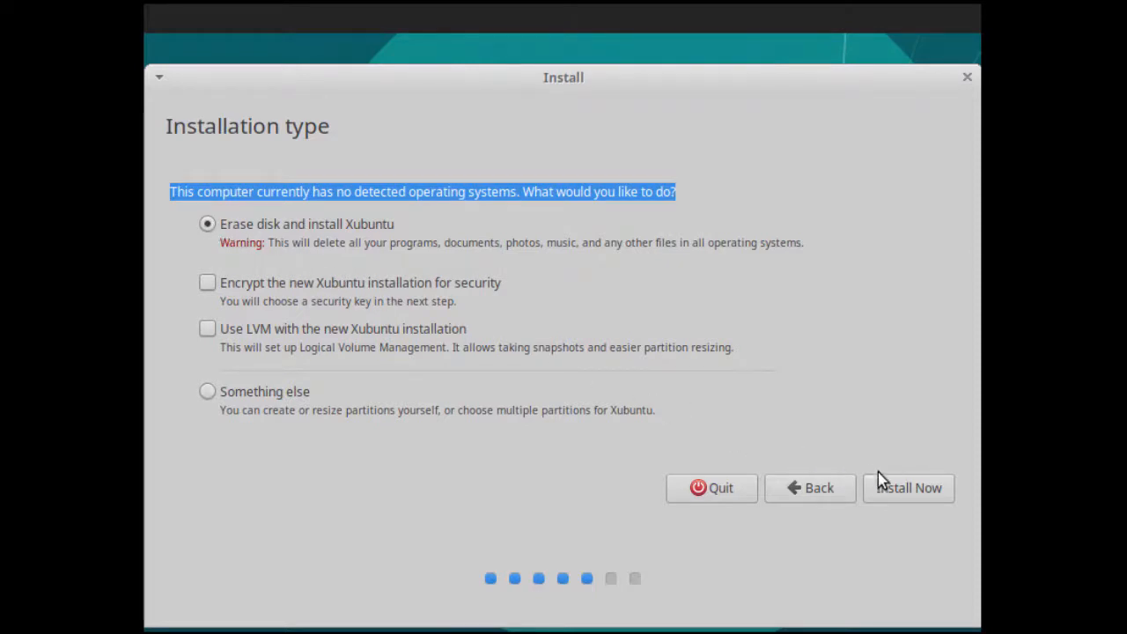
{"action": "left_click", "coordinate": [916, 496]}
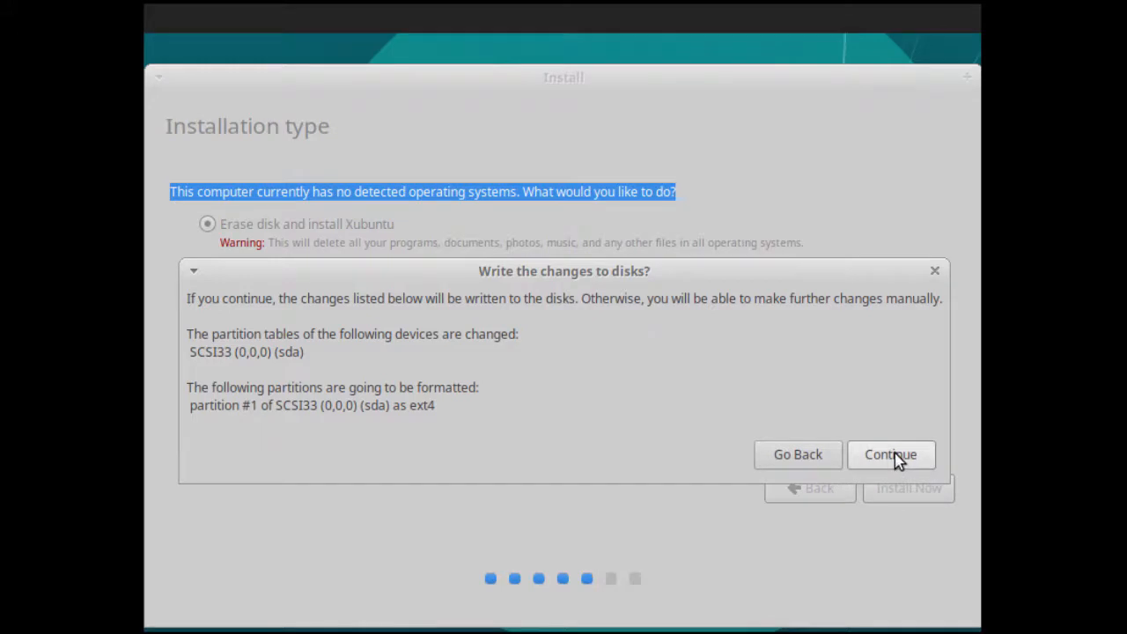
{"action": "left_click", "coordinate": [895, 458]}
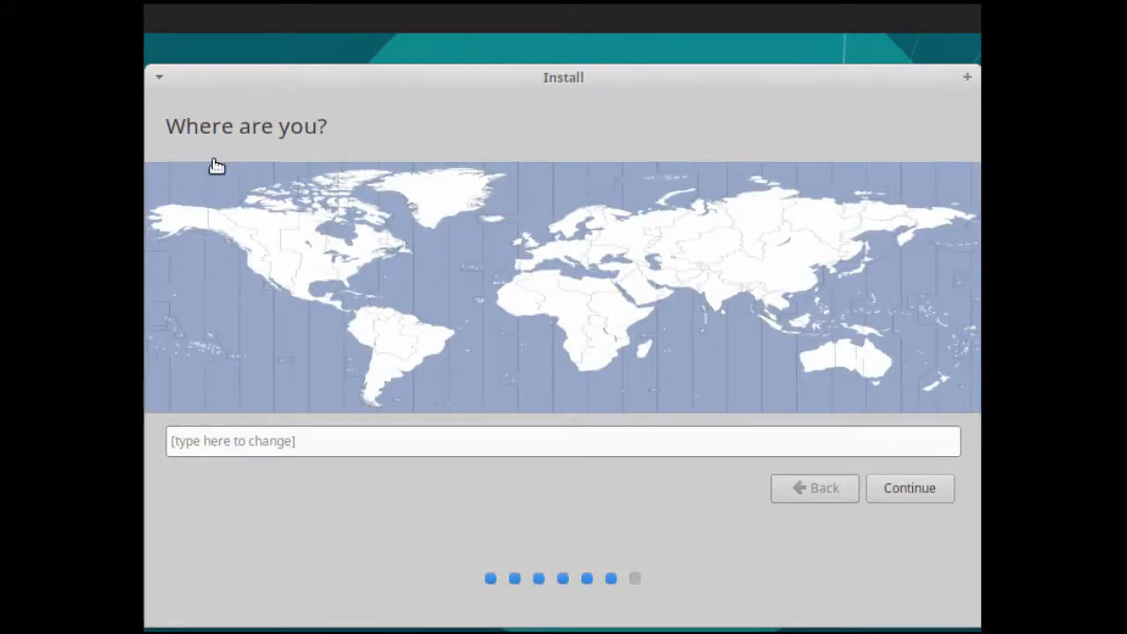
Set the installation's location to New York on the time zone map and proceed to the user details
{"action": "left_click_drag", "start_coordinate": [165, 125], "coordinate": [337, 130]}
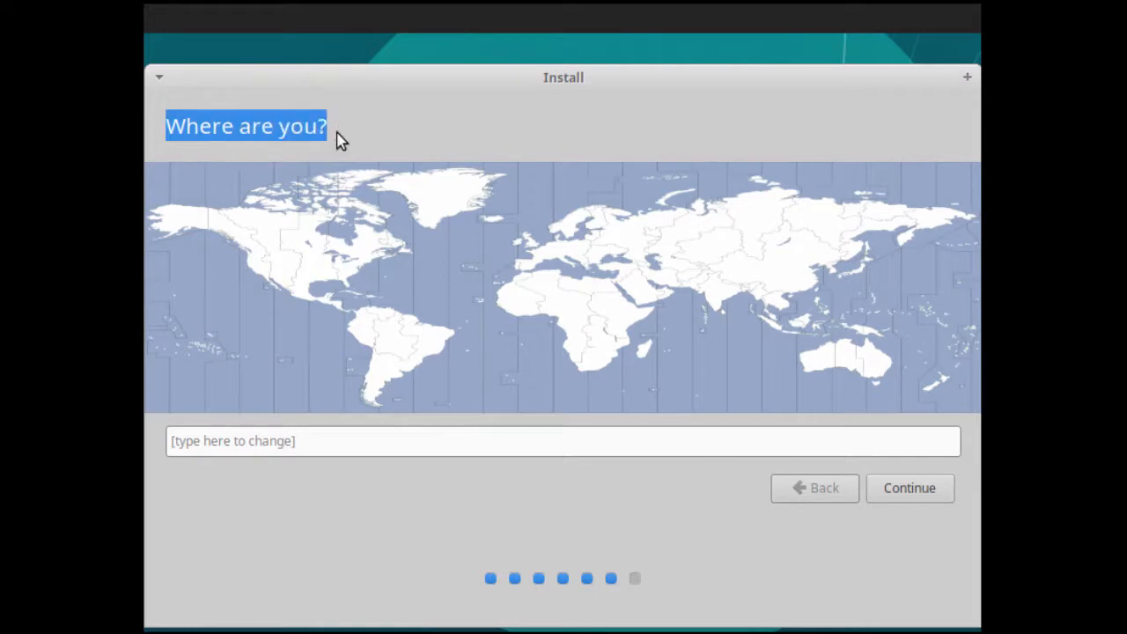
{"action": "left_click", "coordinate": [353, 273]}
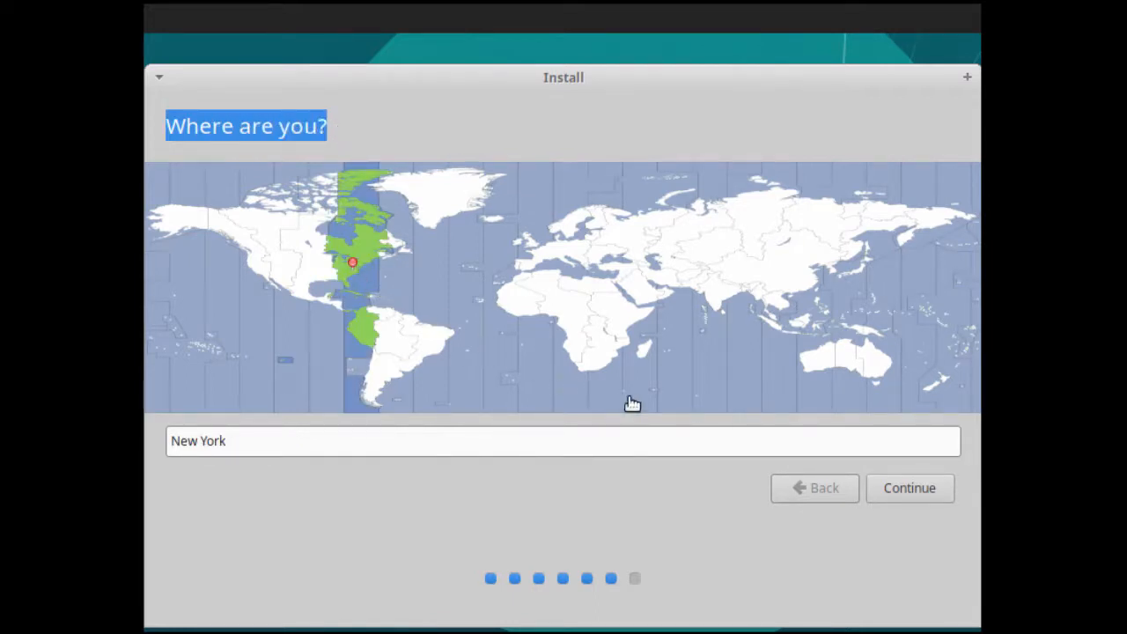
{"action": "left_click", "coordinate": [894, 488]}
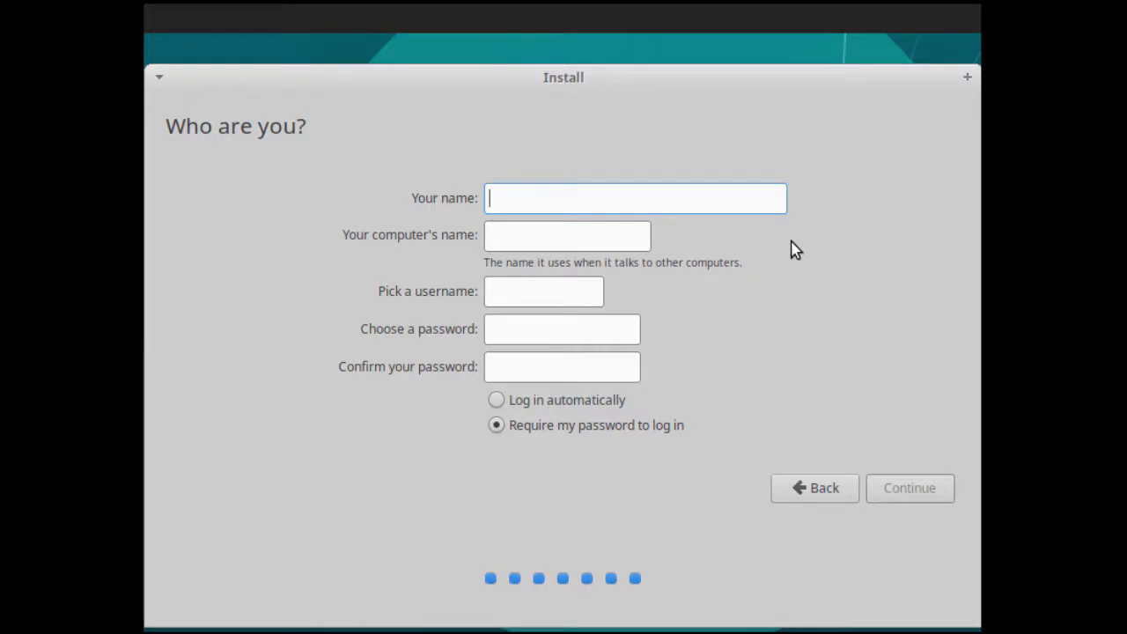
Enter the user's full name and set the computer's name to xubuntu2018, keeping the suggested username
{"action": "type", "text": "John Sm"}
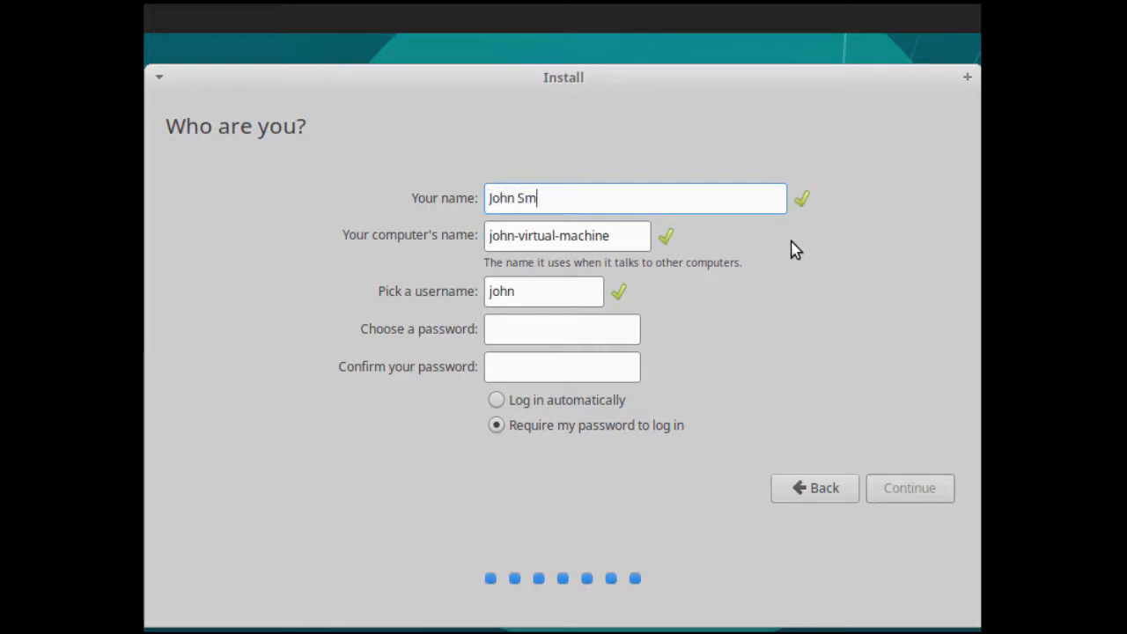
{"action": "type", "text": "ith"}
{"action": "key", "text": "Tab"}
{"action": "type", "text": "x"}
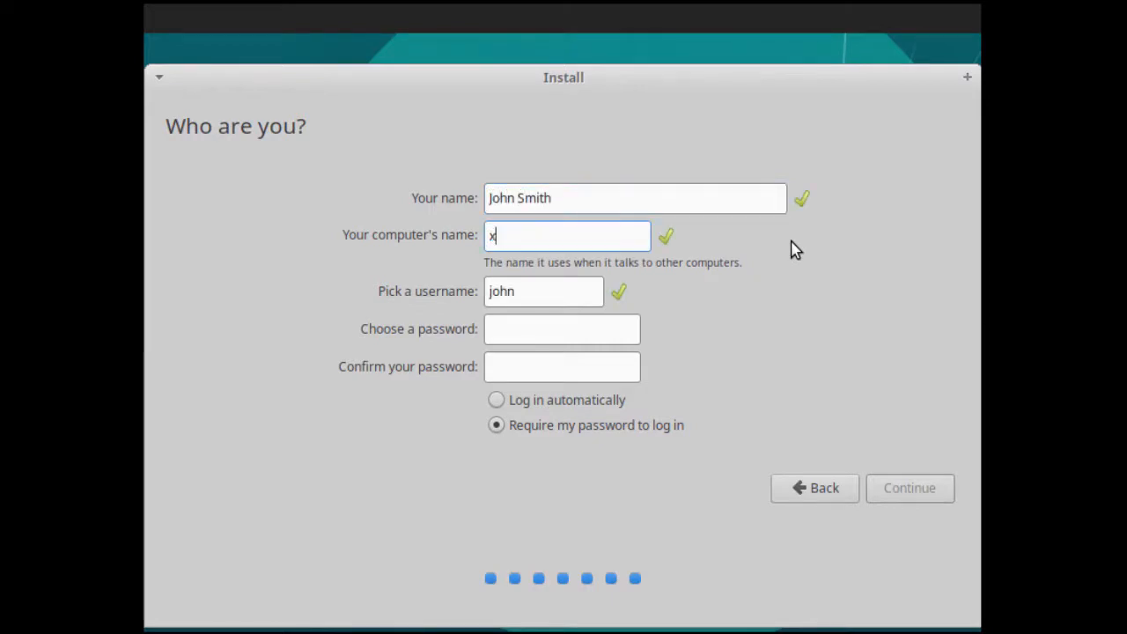
{"action": "type", "text": "ubuntu2018"}
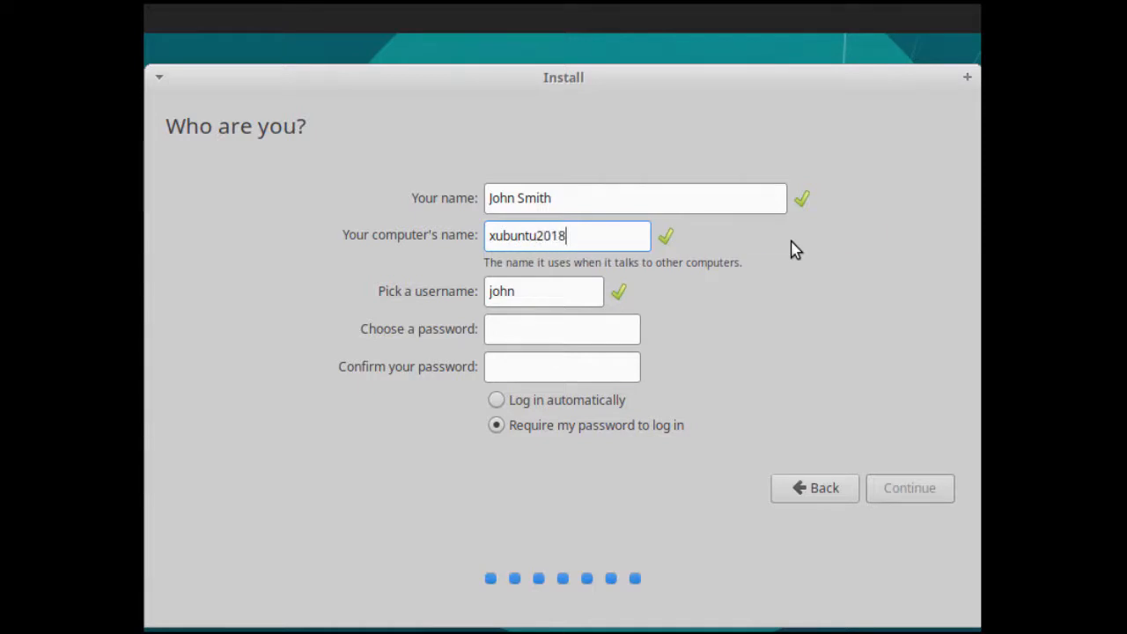
{"action": "key", "text": "Tab"}
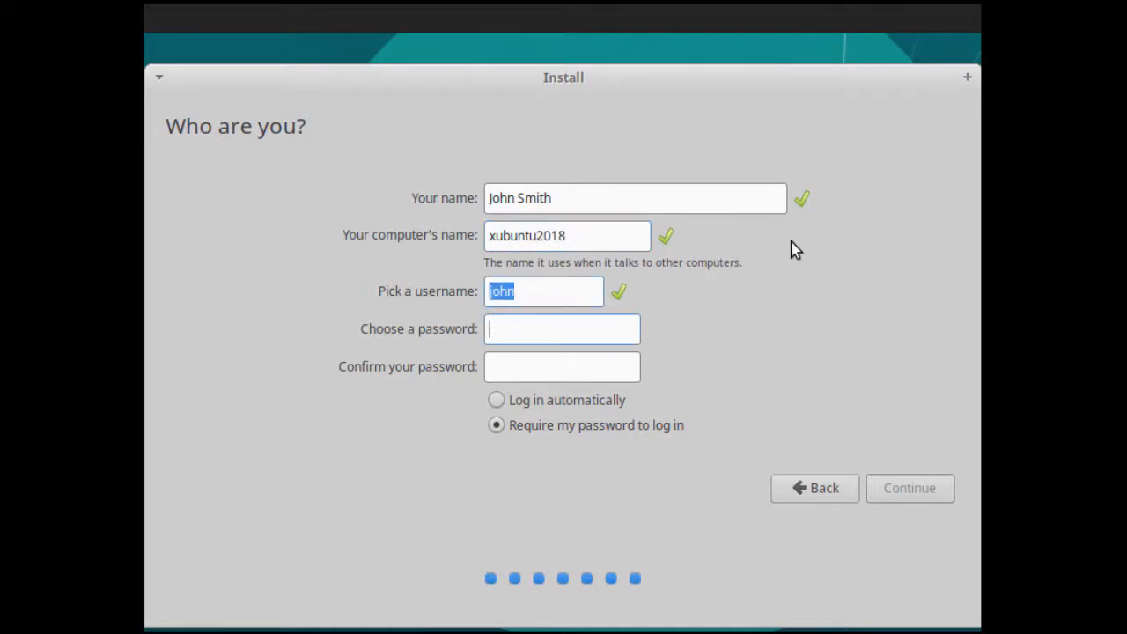
Enter and confirm the account password, keep requiring it to log in, and proceed with the installation
{"action": "type", "text": "*********"}
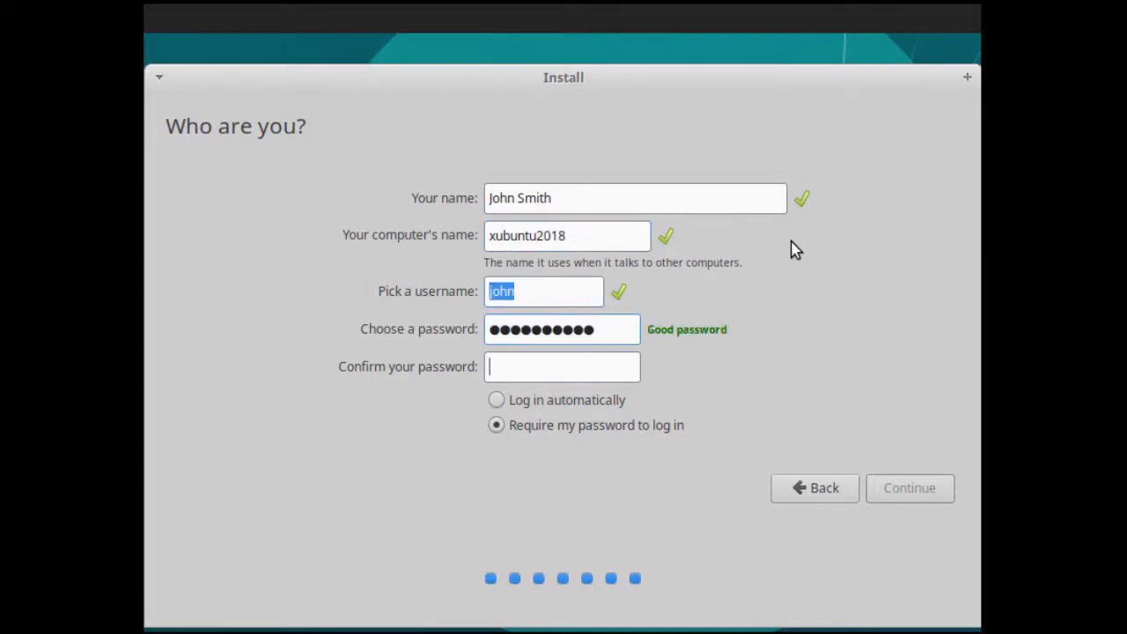
{"action": "type", "text": "********"}
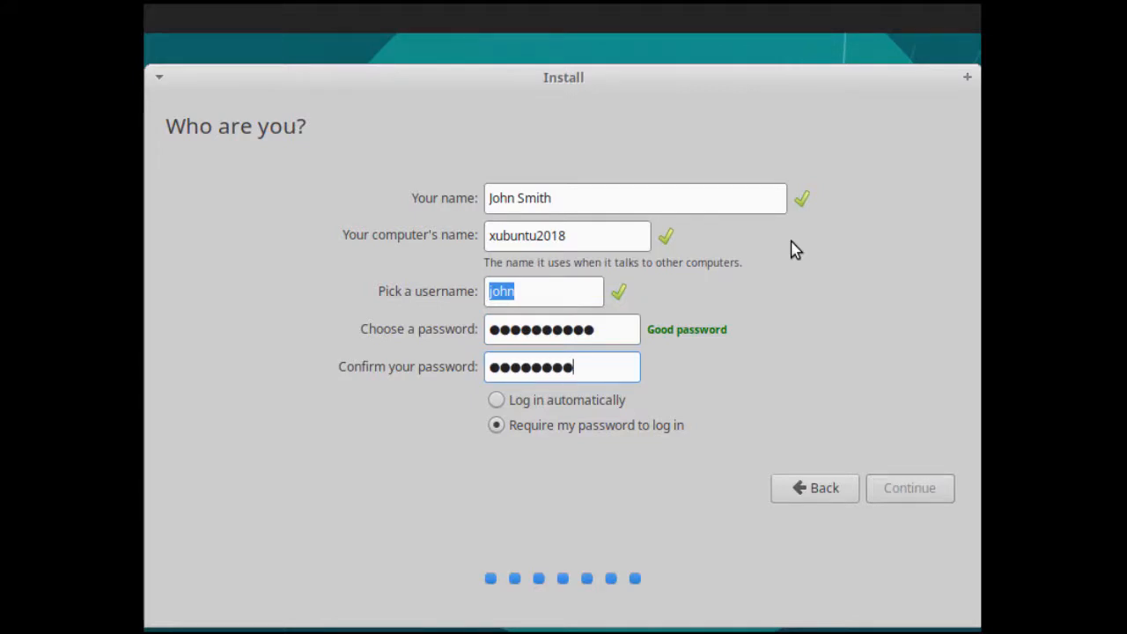
{"action": "type", "text": "**"}
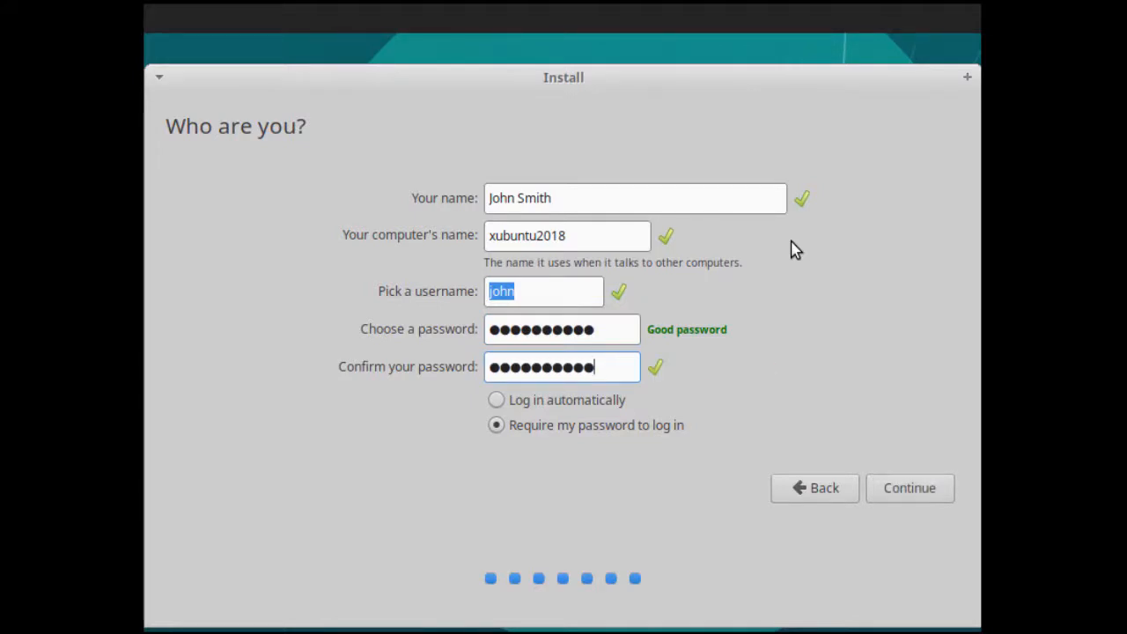
{"action": "left_click", "coordinate": [910, 493]}
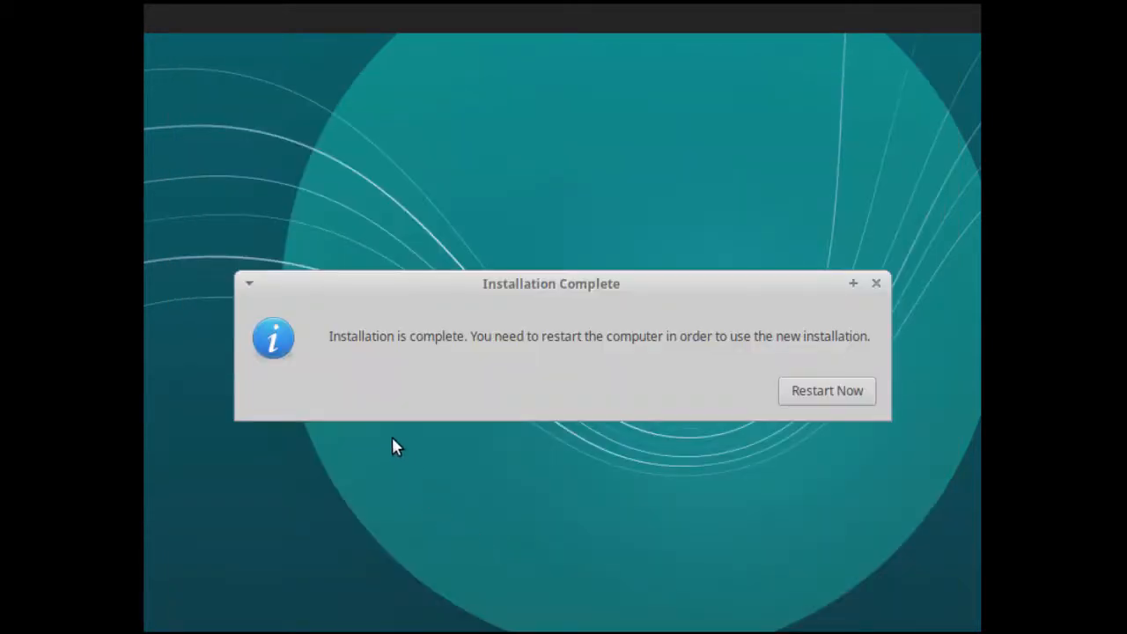
Restart into the completed Xubuntu installation and log in with the account password
{"action": "left_click_drag", "start_coordinate": [331, 335], "coordinate": [472, 337]}
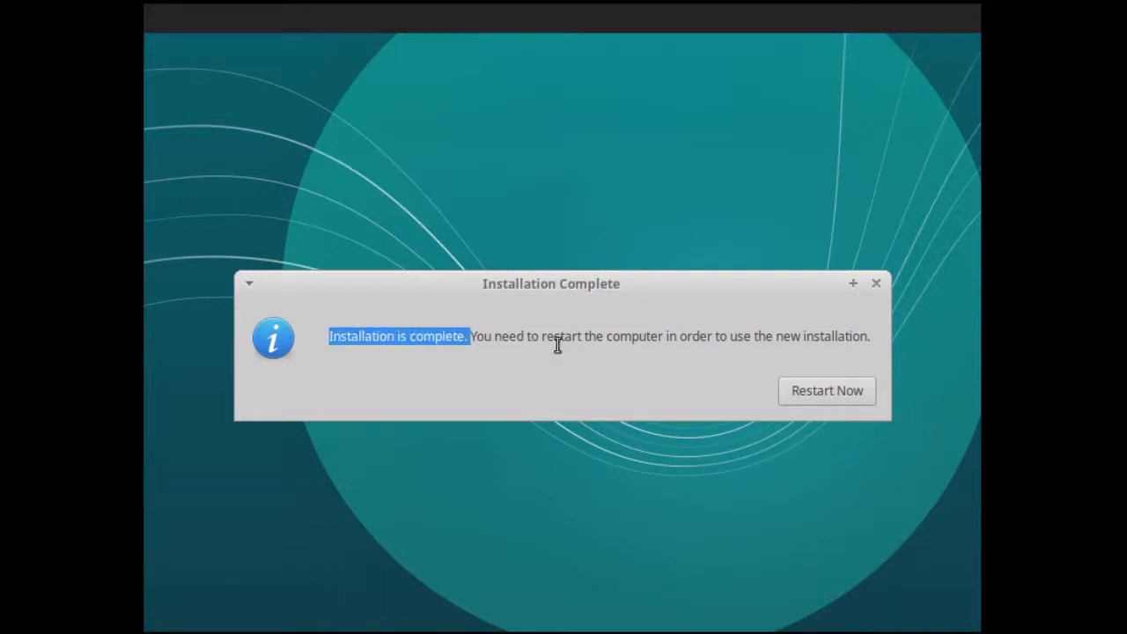
{"action": "left_click", "coordinate": [831, 400]}
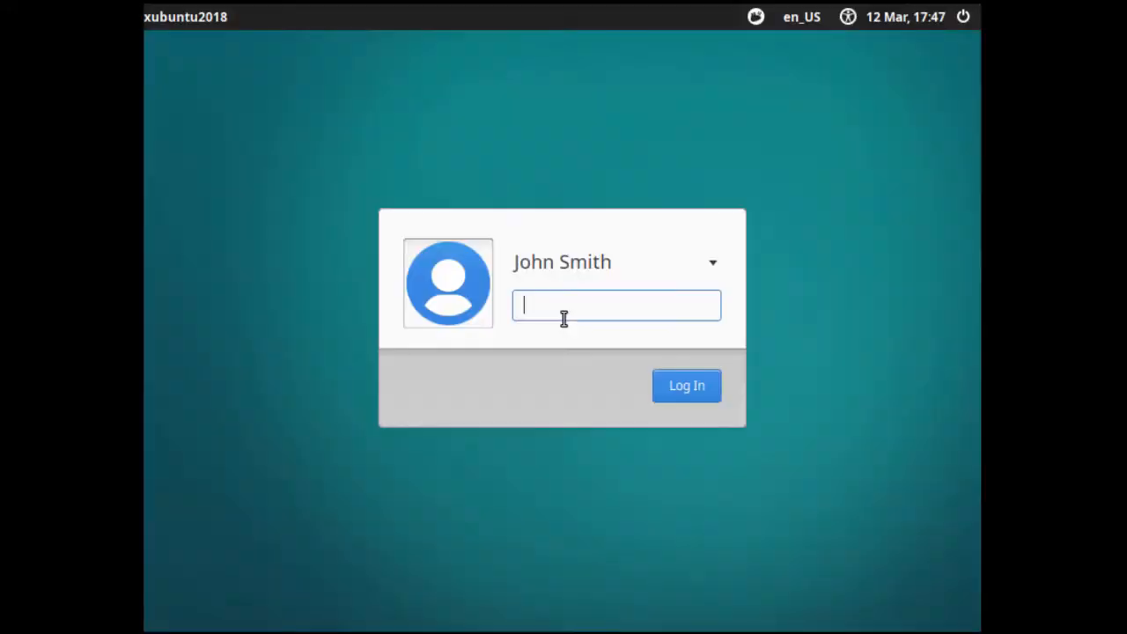
{"action": "type", "text": "p"}
{"action": "left_click", "coordinate": [699, 387]}
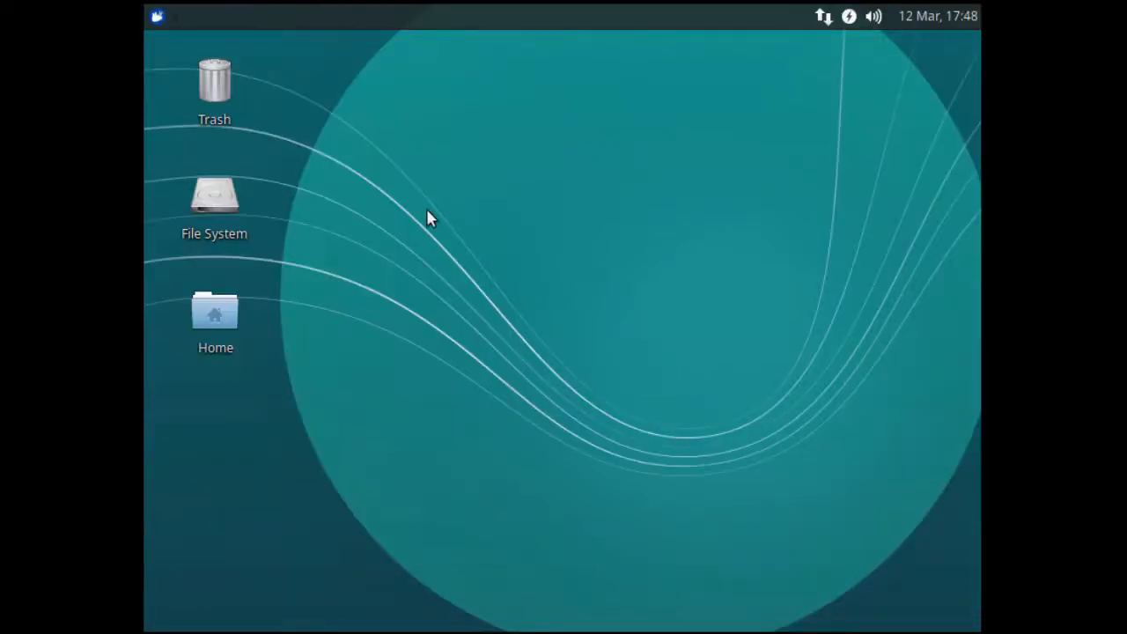
{"action": "left_click", "coordinate": [156, 18]}
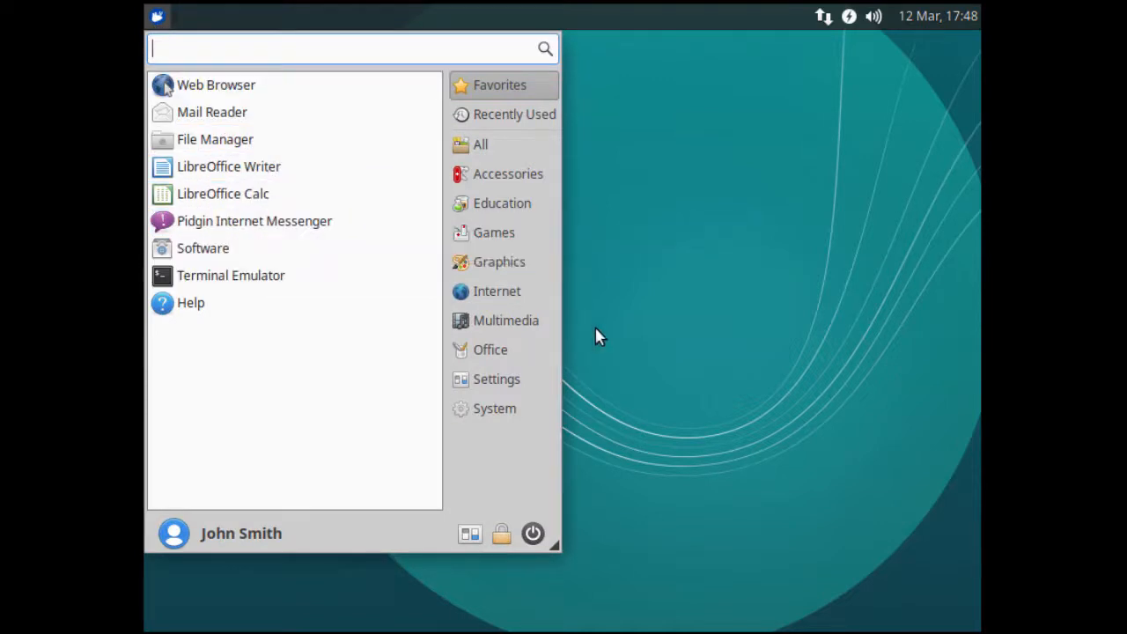
{"action": "left_click", "coordinate": [641, 335]}
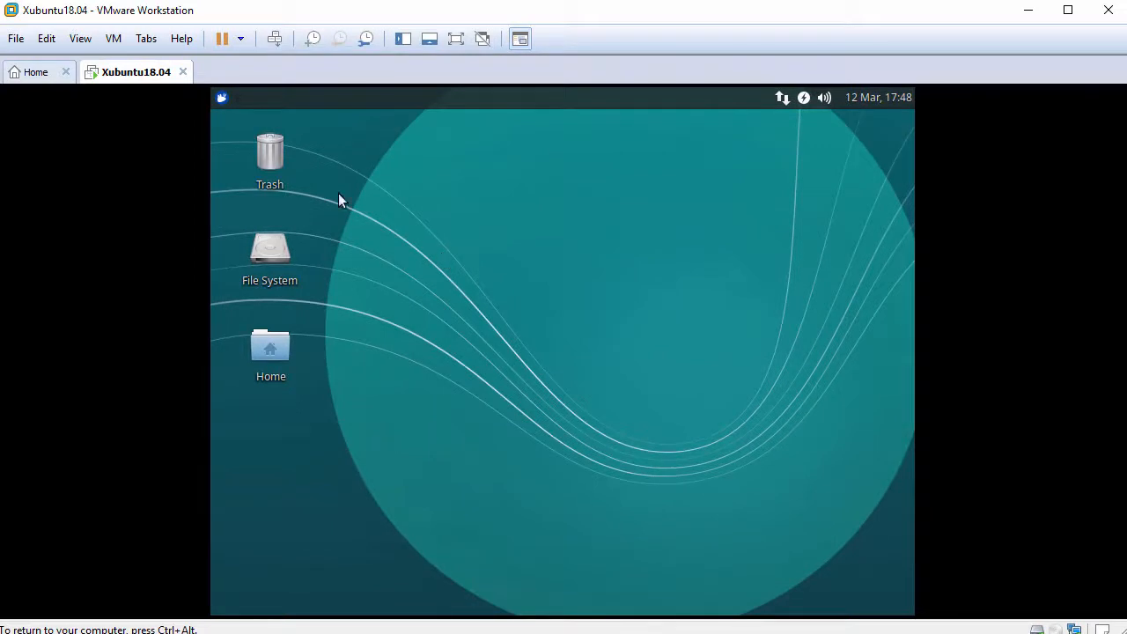
{"action": "left_click", "coordinate": [80, 39]}
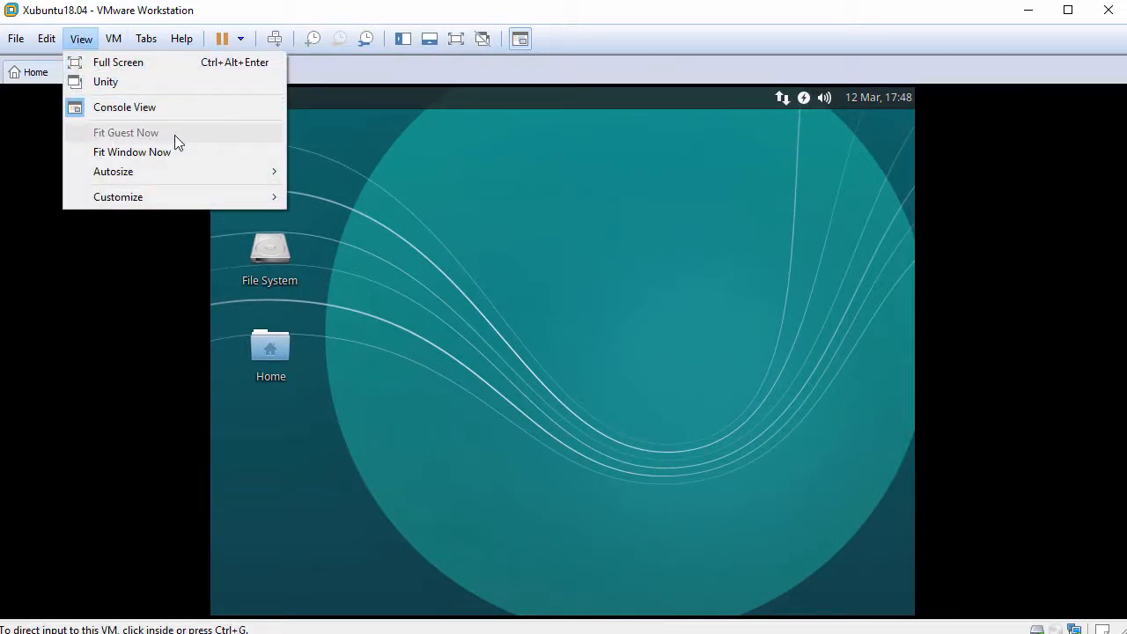
{"action": "left_click", "coordinate": [478, 324]}
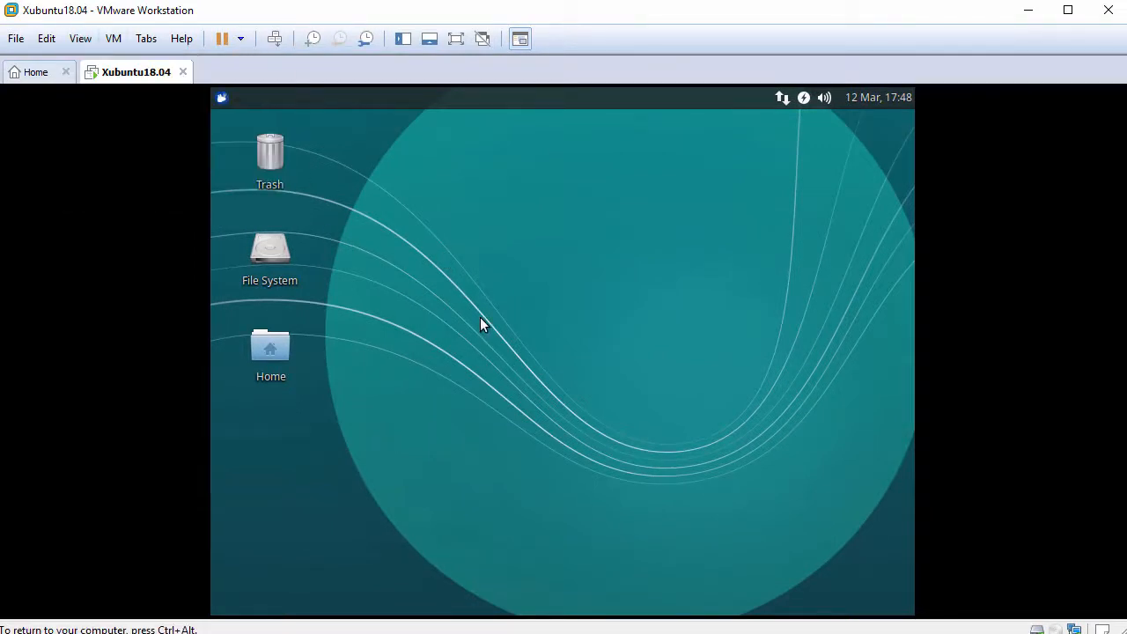
Open the Terminal Emulator, enlarge its text by two levels and fit its window within the desktop height
{"action": "left_click", "coordinate": [220, 97]}
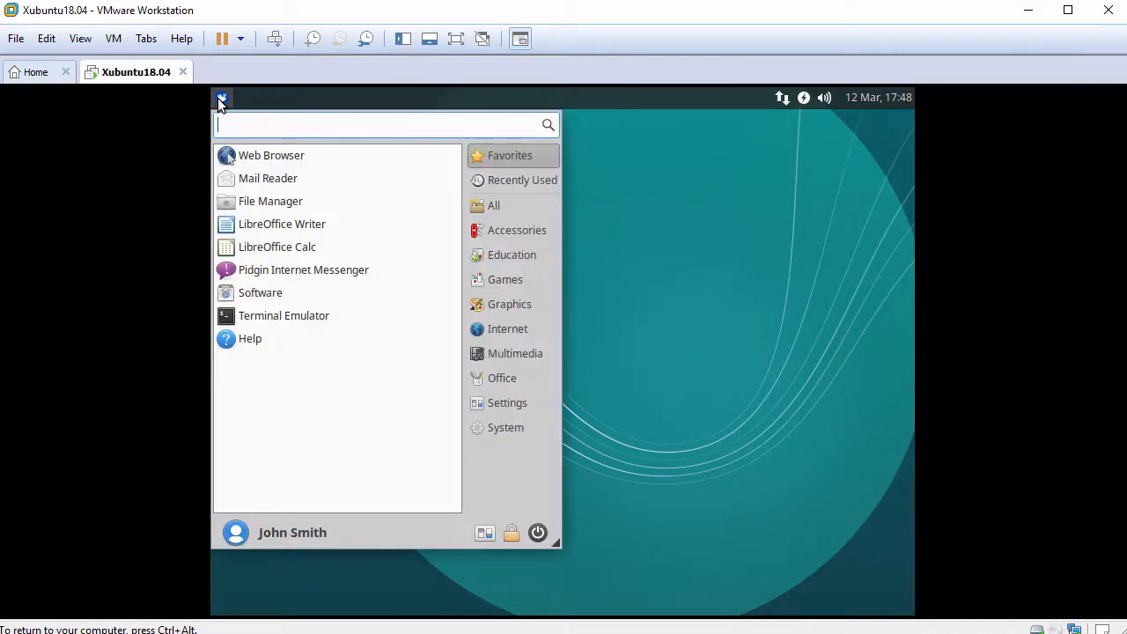
{"action": "left_click", "coordinate": [299, 317]}
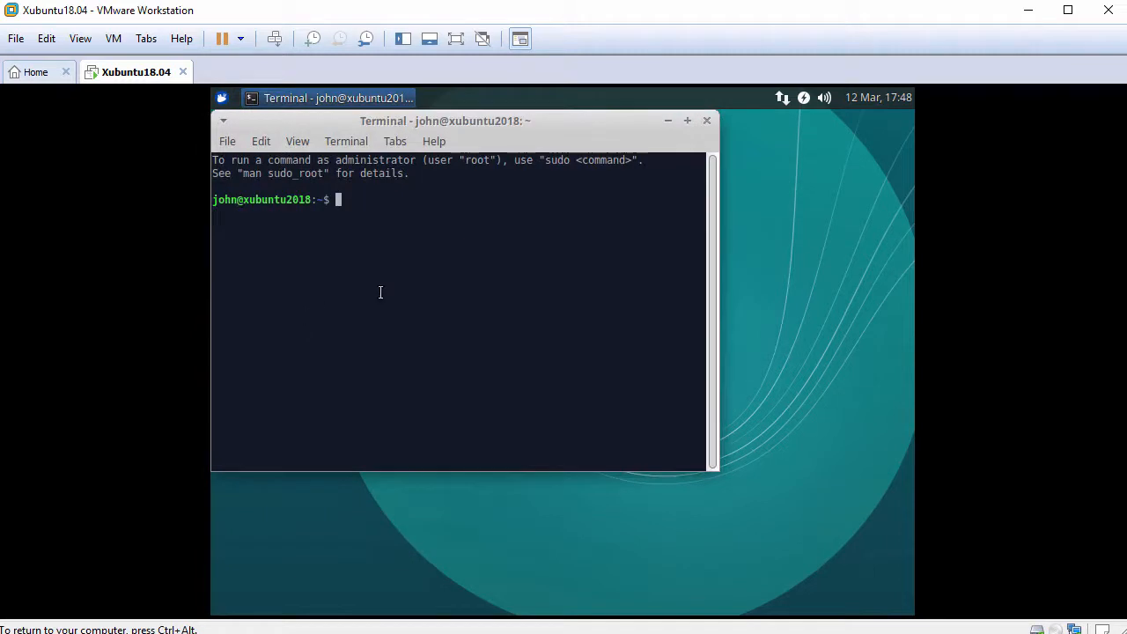
{"action": "key", "text": "ctrl+plus"}
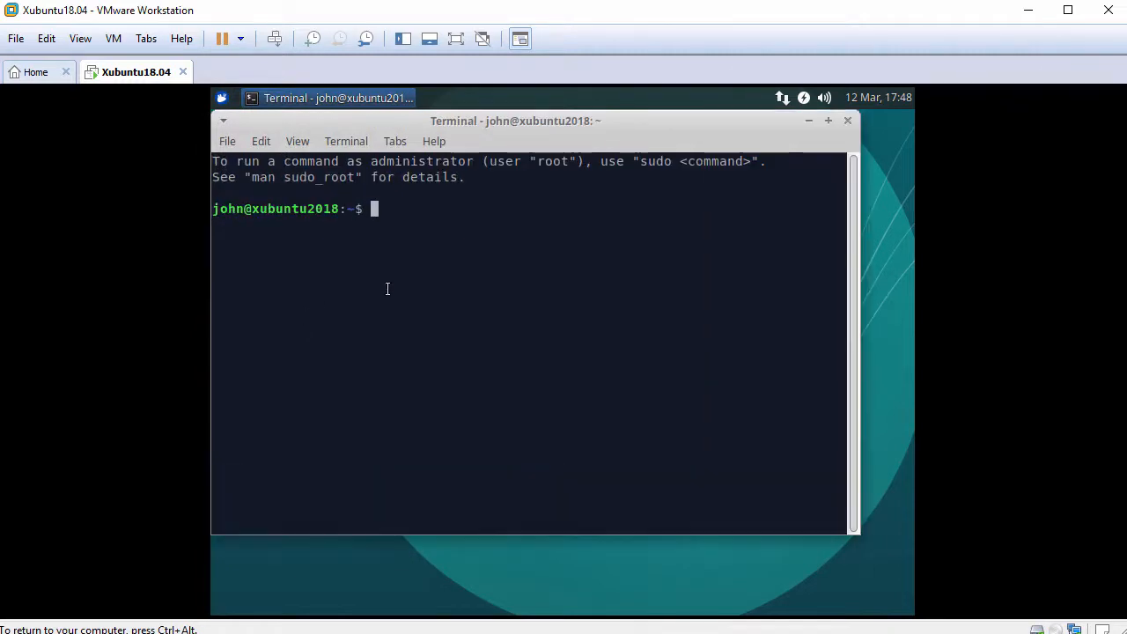
{"action": "key", "text": "ctrl+plus"}
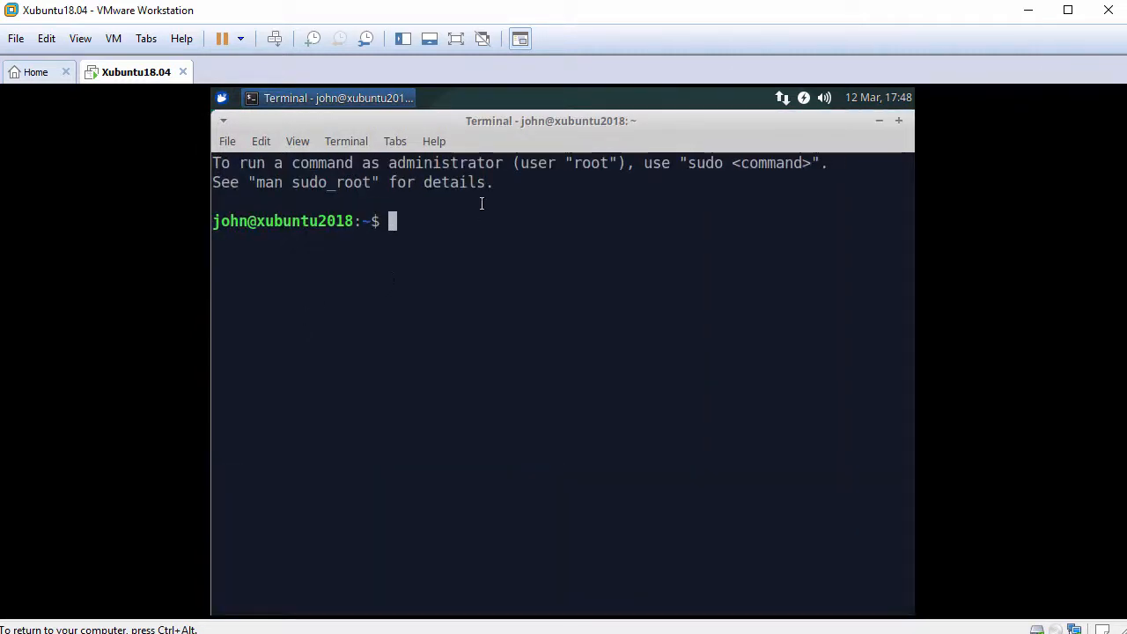
{"action": "mouse_move", "coordinate": [545, 117]}
{"action": "left_mouse_down"}
{"action": "mouse_move", "coordinate": [548, 161]}
{"action": "mouse_move", "coordinate": [546, 99]}
{"action": "mouse_move", "coordinate": [547, 128]}
{"action": "left_mouse_up"}
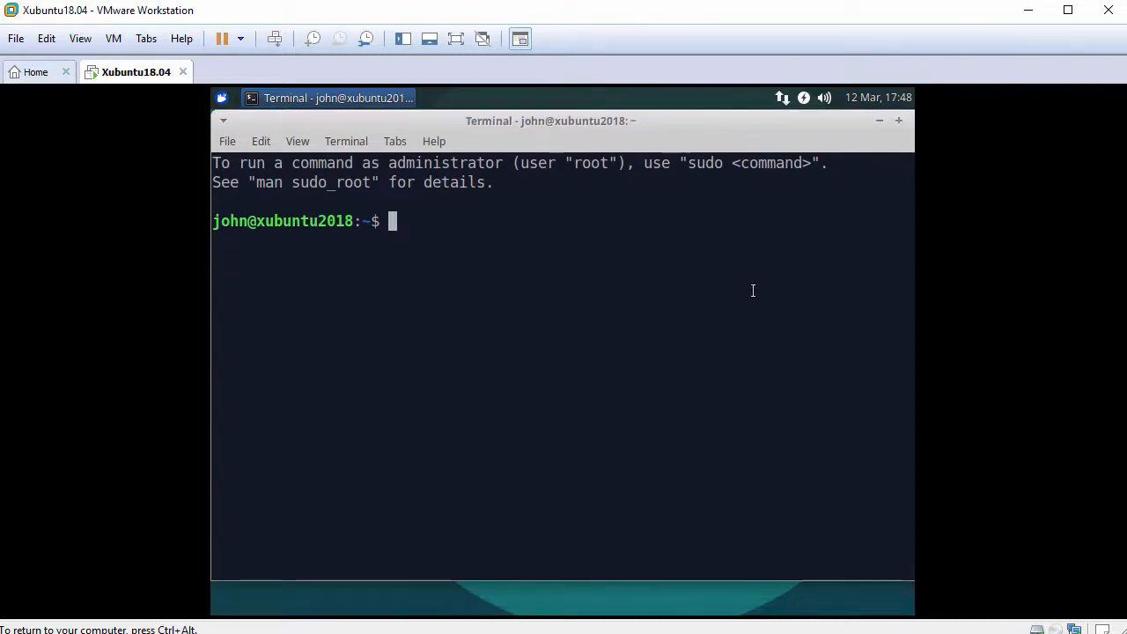
Check which user is logged in by running whoami in the terminal
{"action": "key", "text": "Return"}
{"action": "type", "text": "whoami"}
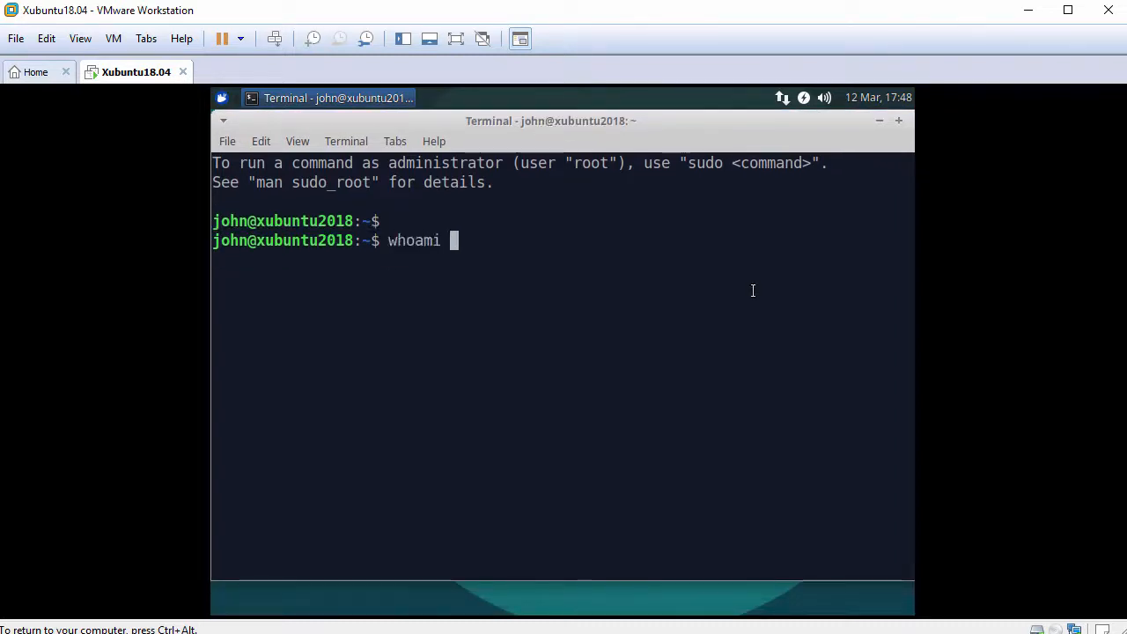
{"action": "key", "text": "Return"}
{"action": "key", "text": "Return"}
Start a root shell in the terminal with sudo bash, authenticating with the account password
{"action": "type", "text": "sudo bash"}
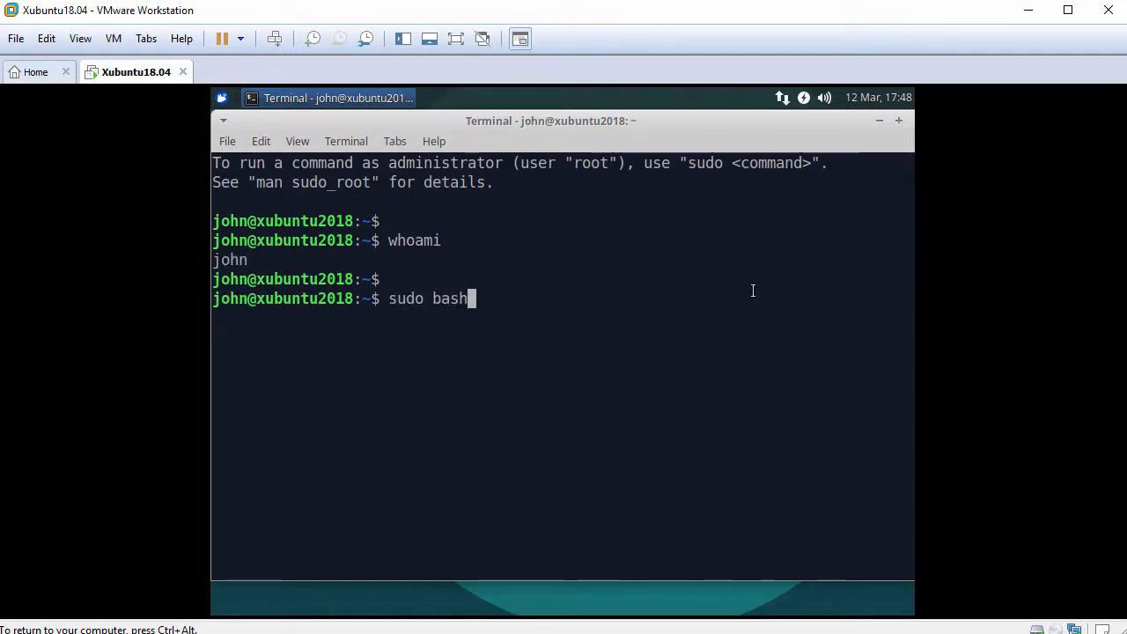
{"action": "key", "text": "Return"}
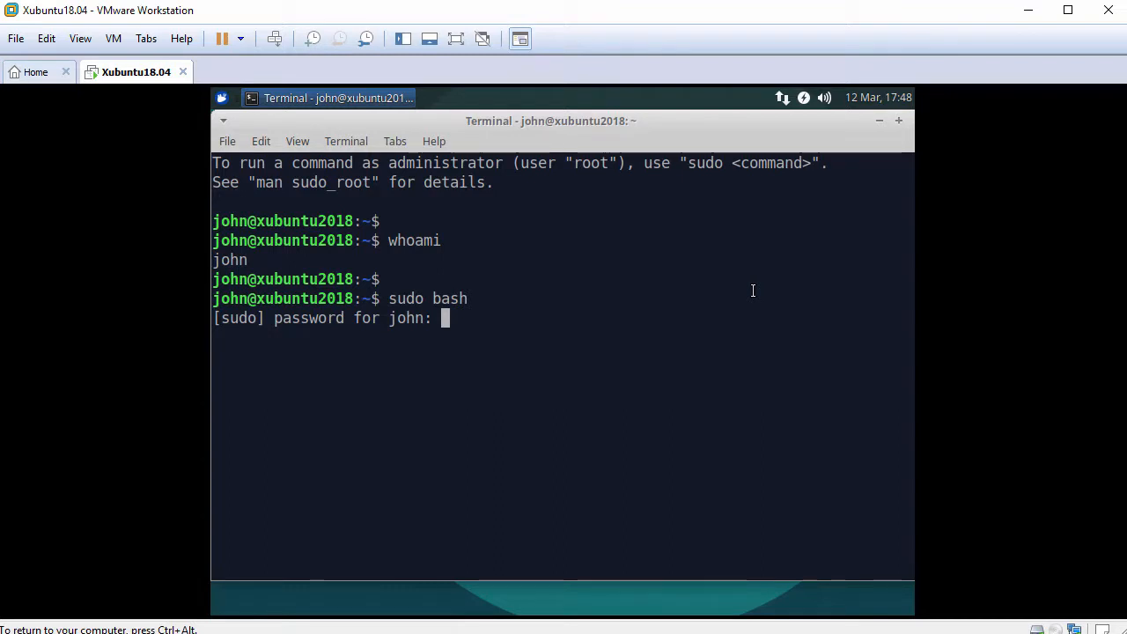
{"action": "key", "text": "Return"}
{"action": "key", "text": "Return"}
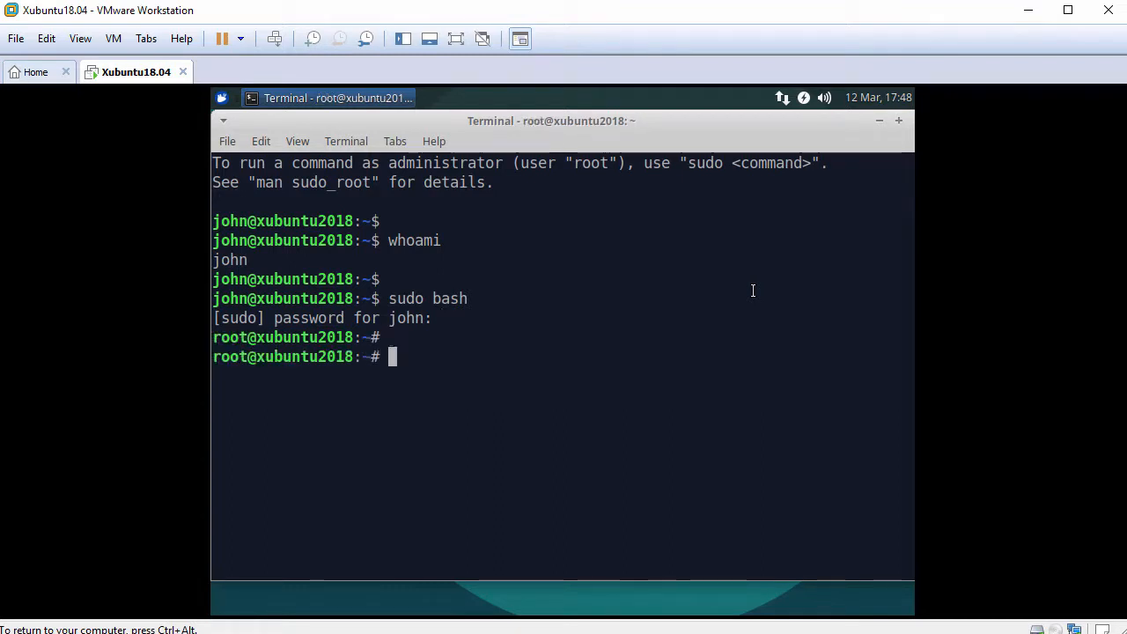
Run whoami in the root shell to check which user is active
{"action": "type", "text": "whoami"}
{"action": "key", "text": "Return"}
{"action": "key", "text": "Return"}
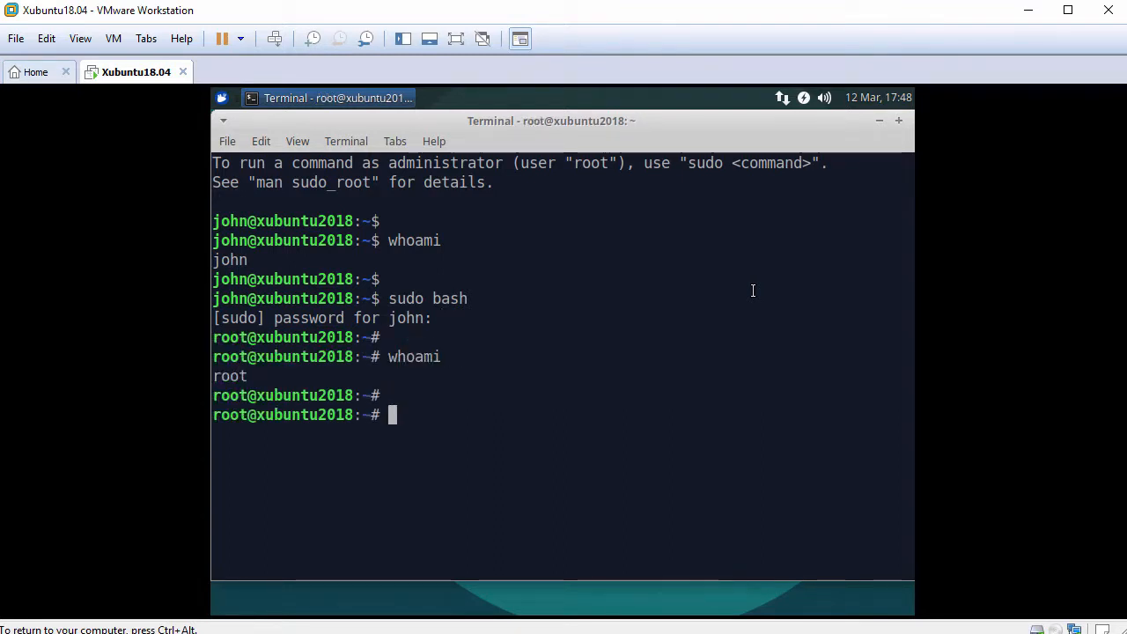
{"action": "type", "text": "ping -c "}
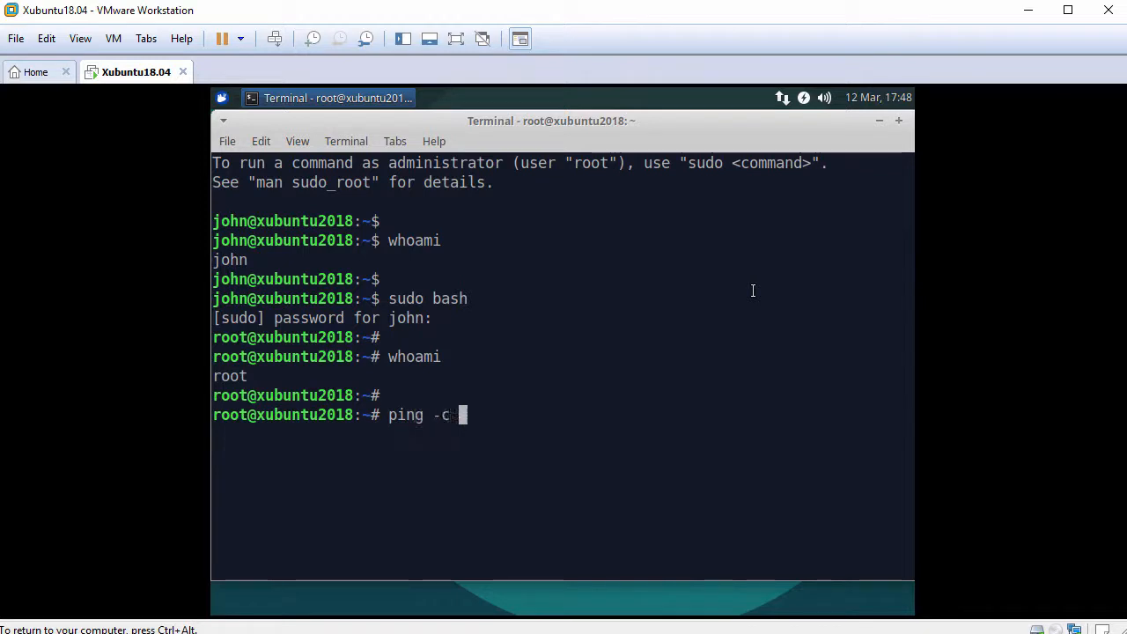
{"action": "type", "text": "3 www.google"}
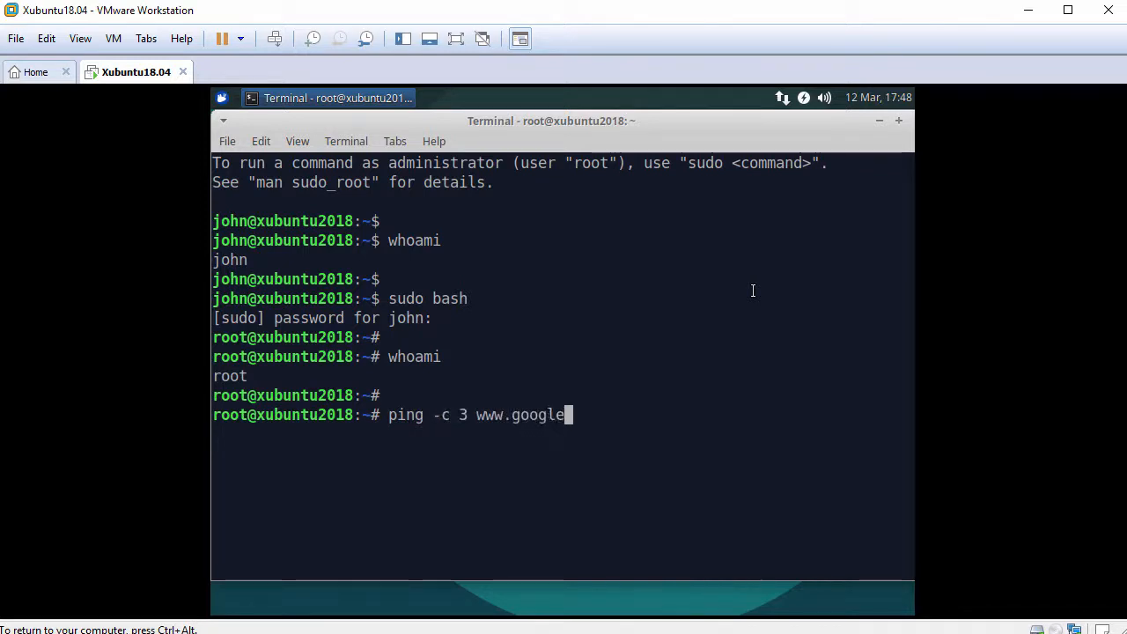
{"action": "type", "text": ".com"}
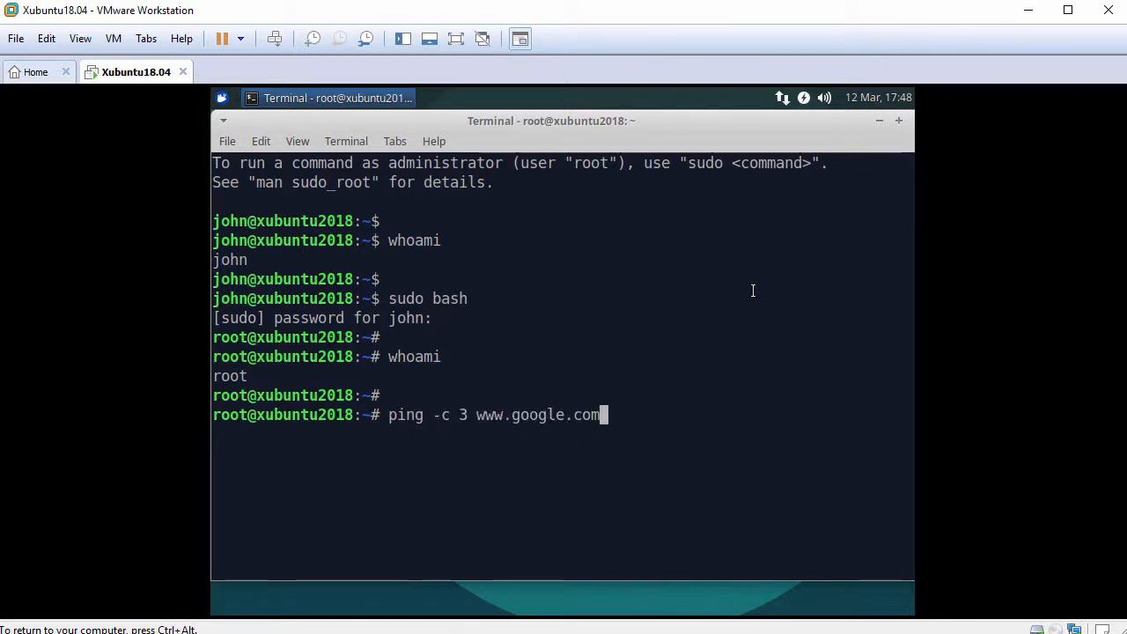
{"action": "key", "text": "Return"}
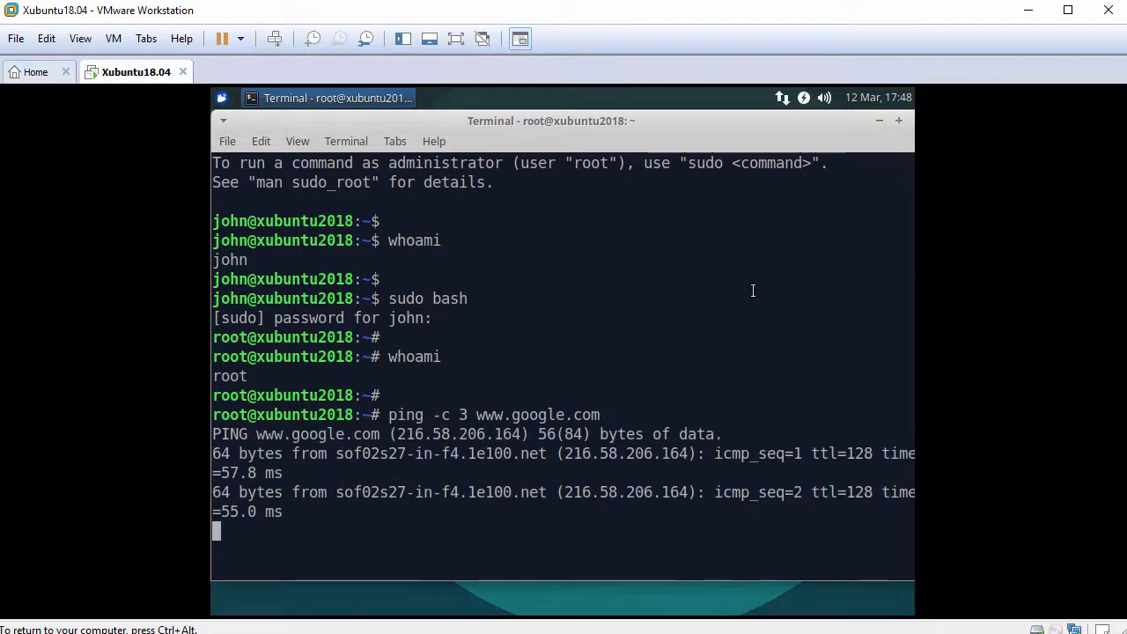
{"action": "key", "text": "Return"}
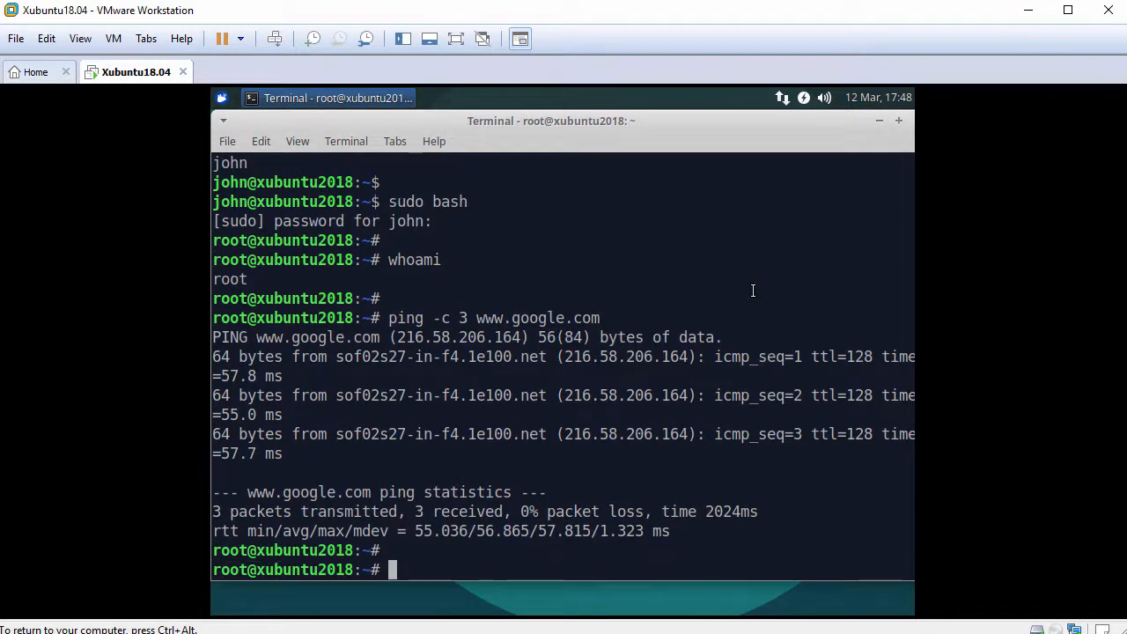
Refresh the system's package lists by running apt update
{"action": "type", "text": "apt update"}
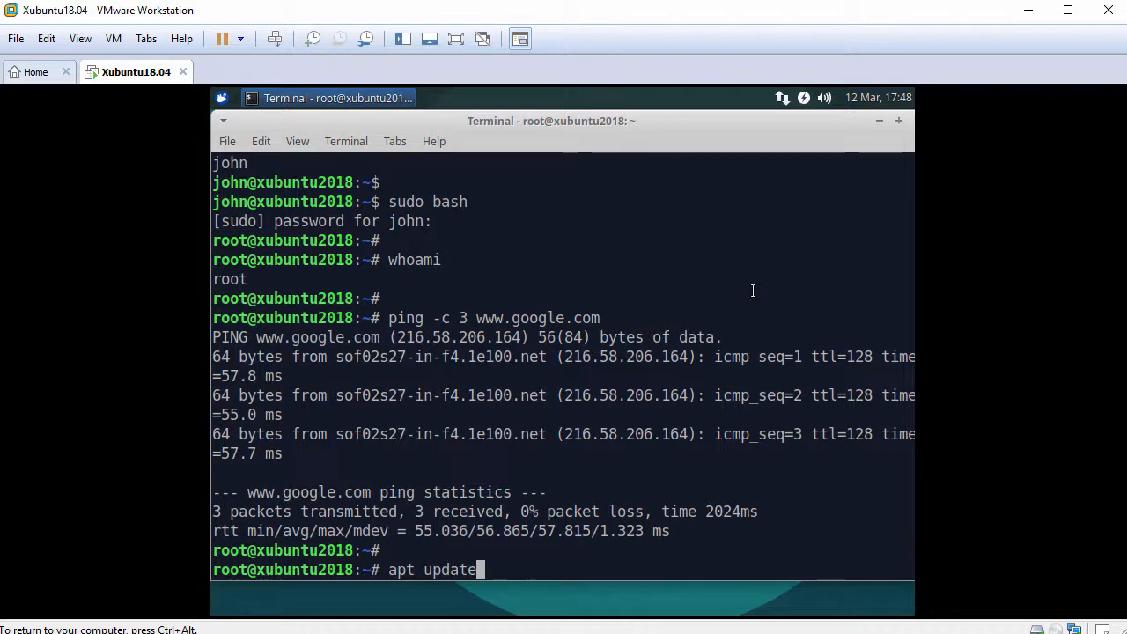
{"action": "key", "text": "Return"}
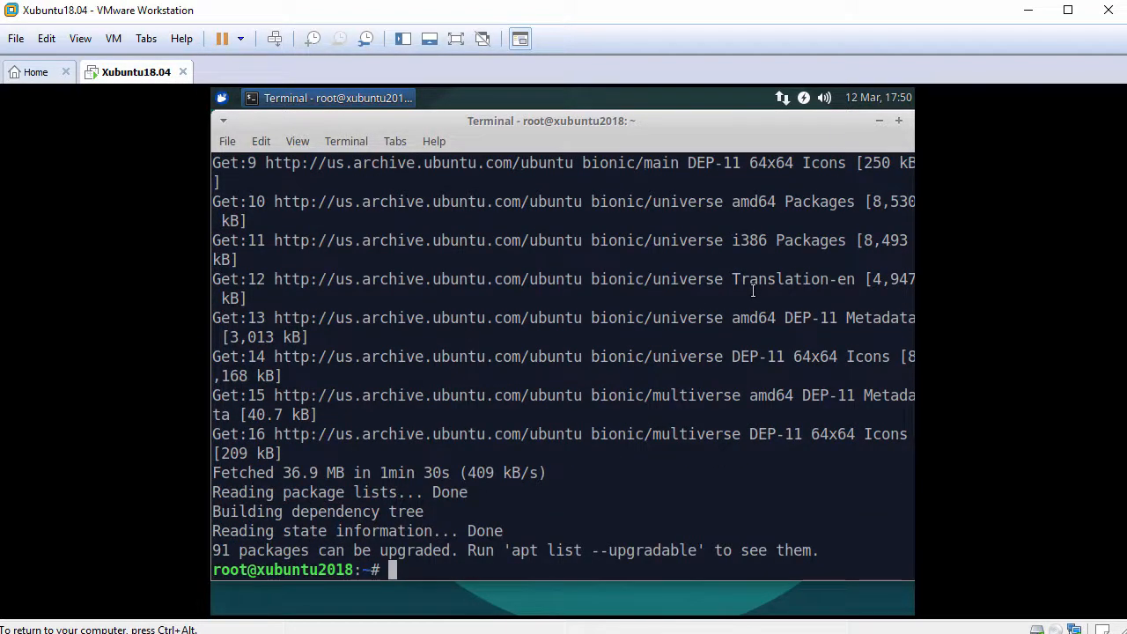
{"action": "key", "text": "Return"}
Install the open-vm-tools-desktop package with apt and agree to continue with its additional packages
{"action": "type", "text": "apt in"}
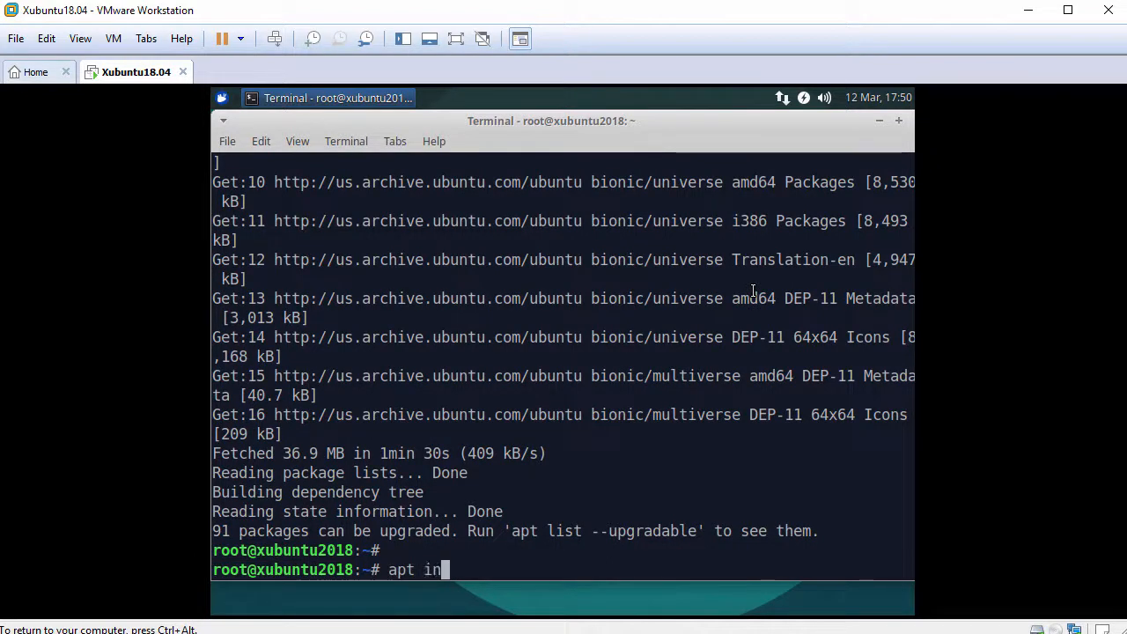
{"action": "type", "text": "stall open-"}
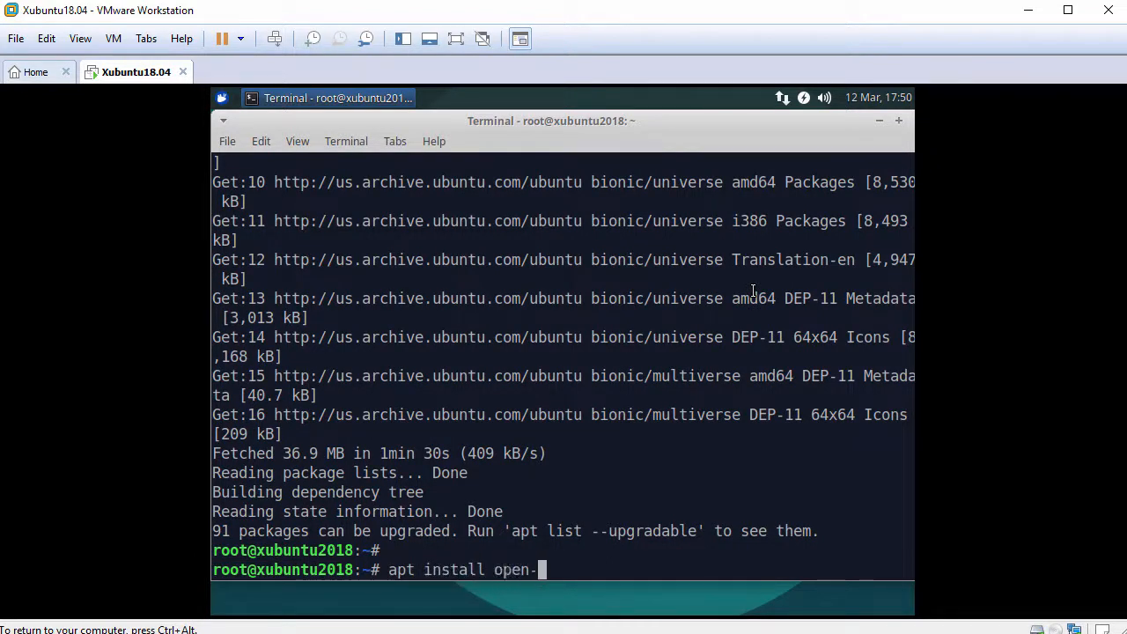
{"action": "type", "text": "vm-tools-desktop"}
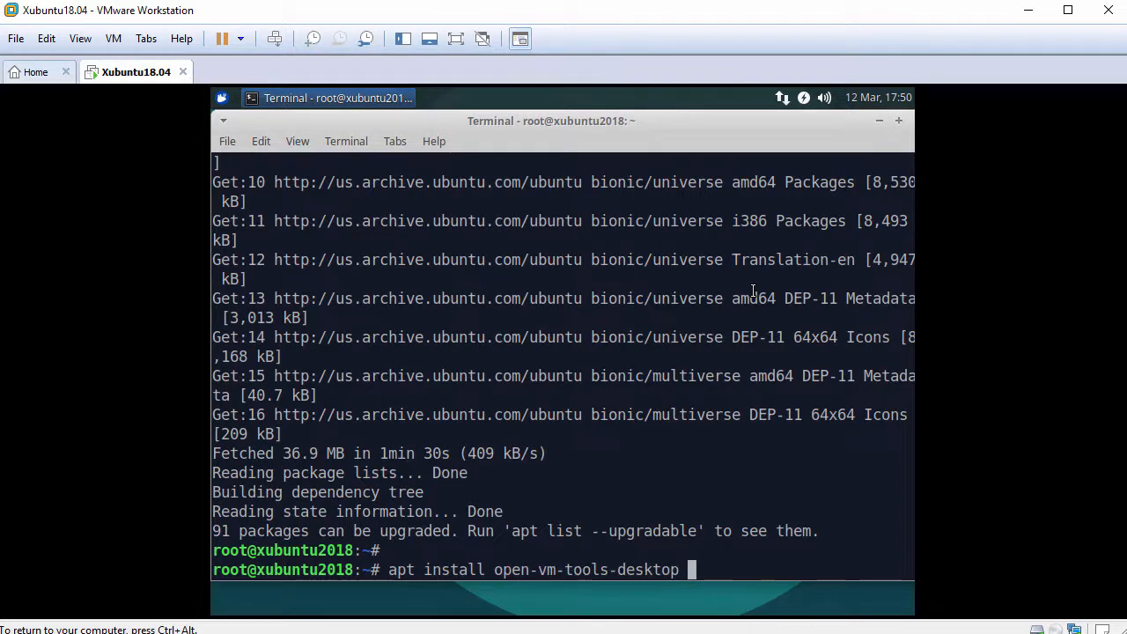
{"action": "key", "text": "Return"}
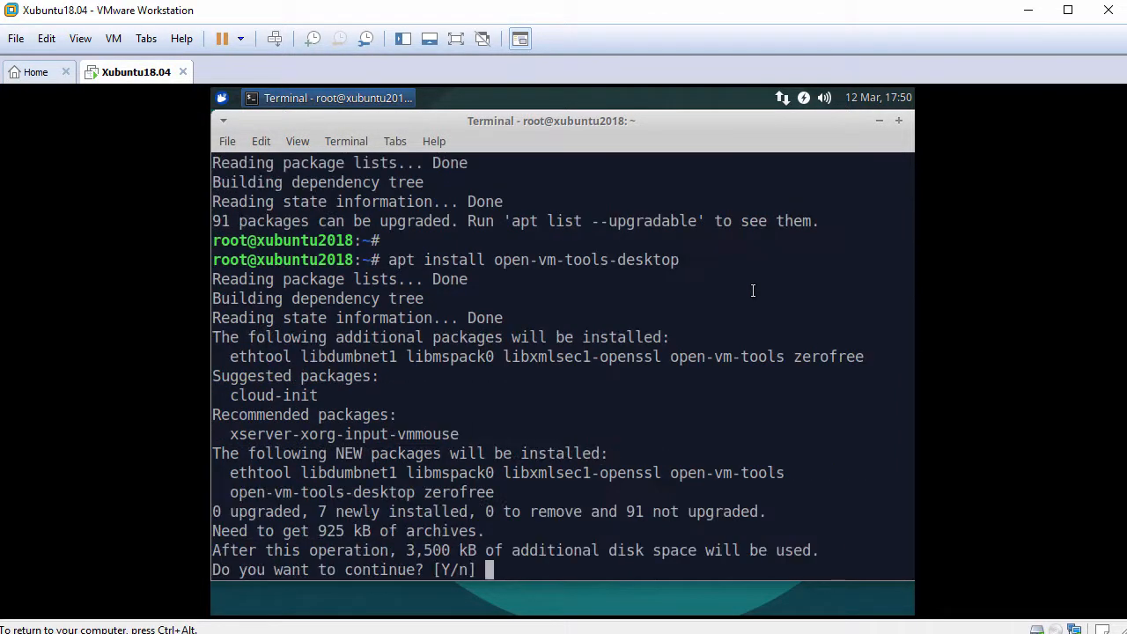
{"action": "type", "text": "y"}
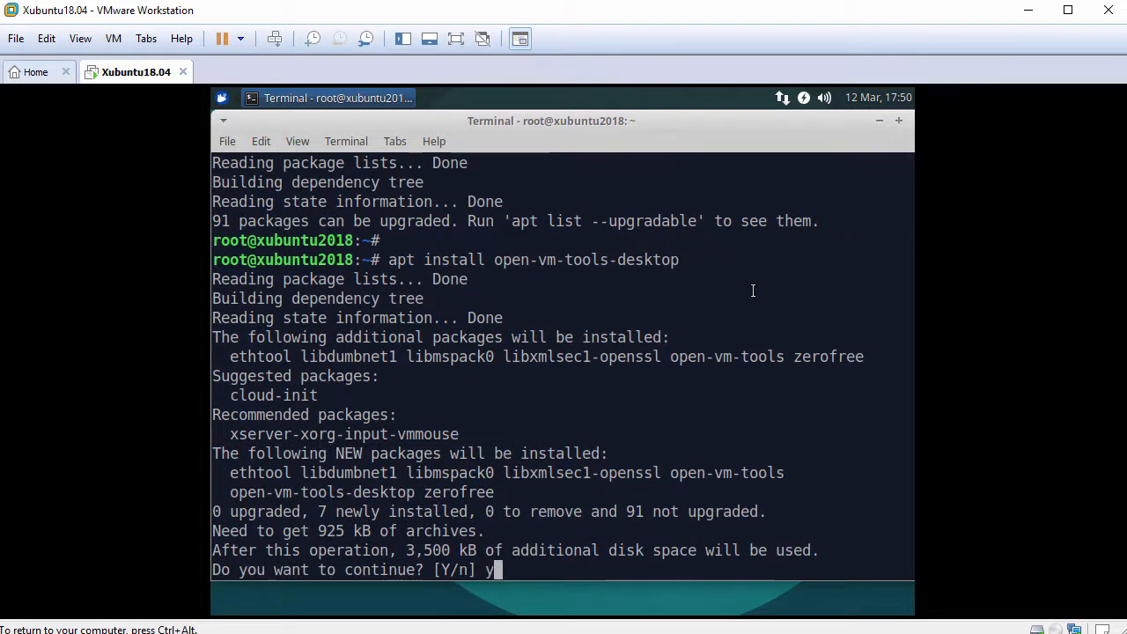
{"action": "key", "text": "Return"}
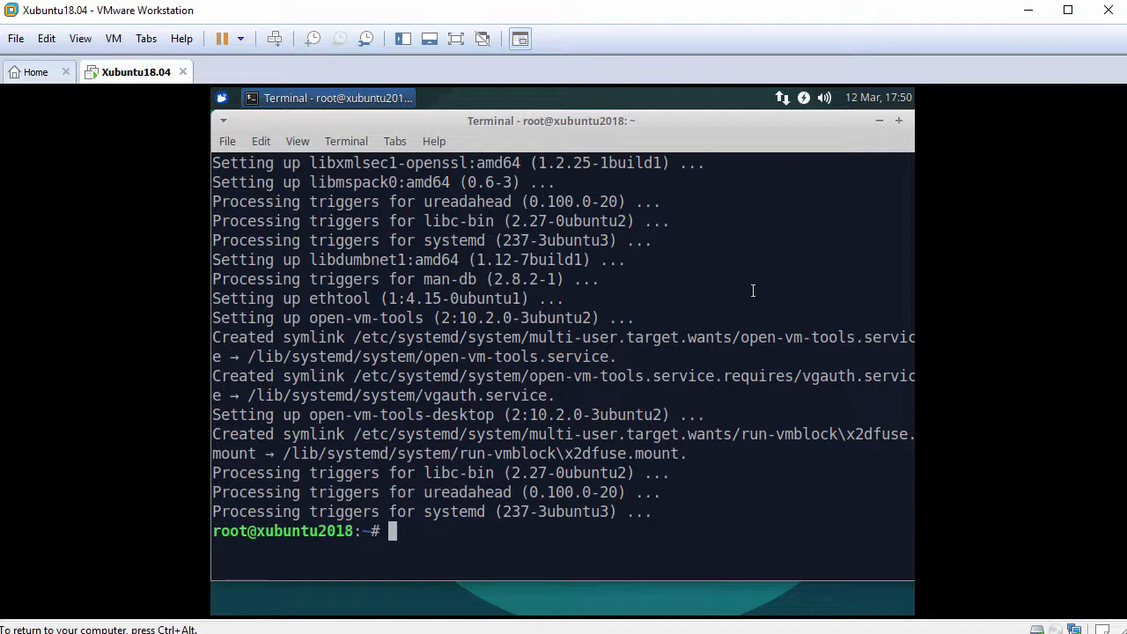
{"action": "key", "text": "Return"}
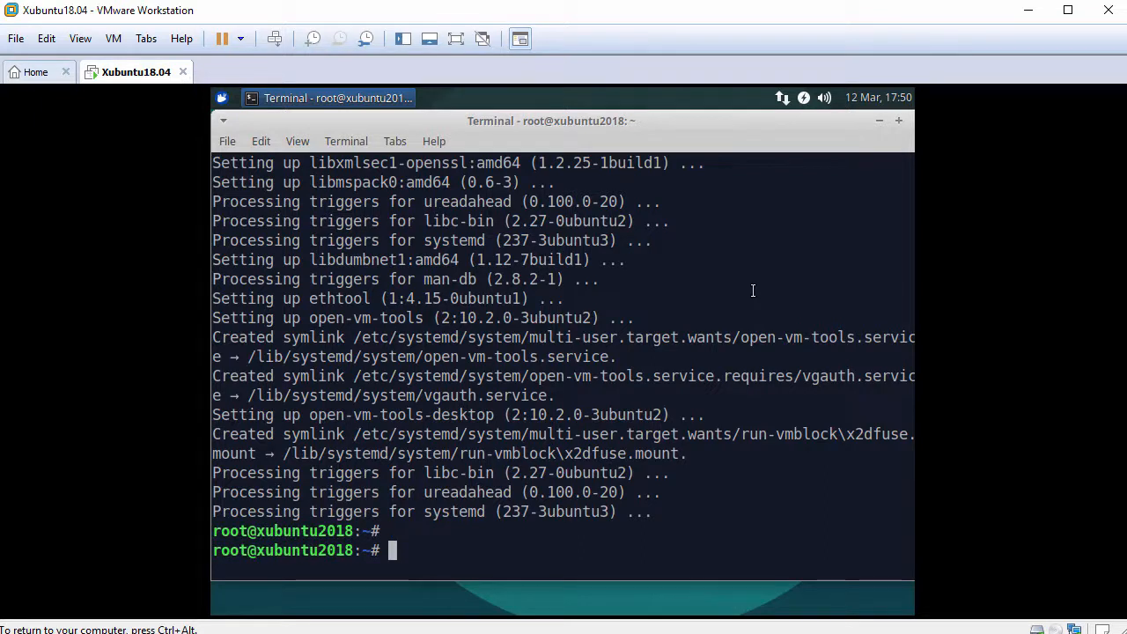
Reboot the virtual machine from the terminal and log back in with the account password
{"action": "type", "text": "reboot"}
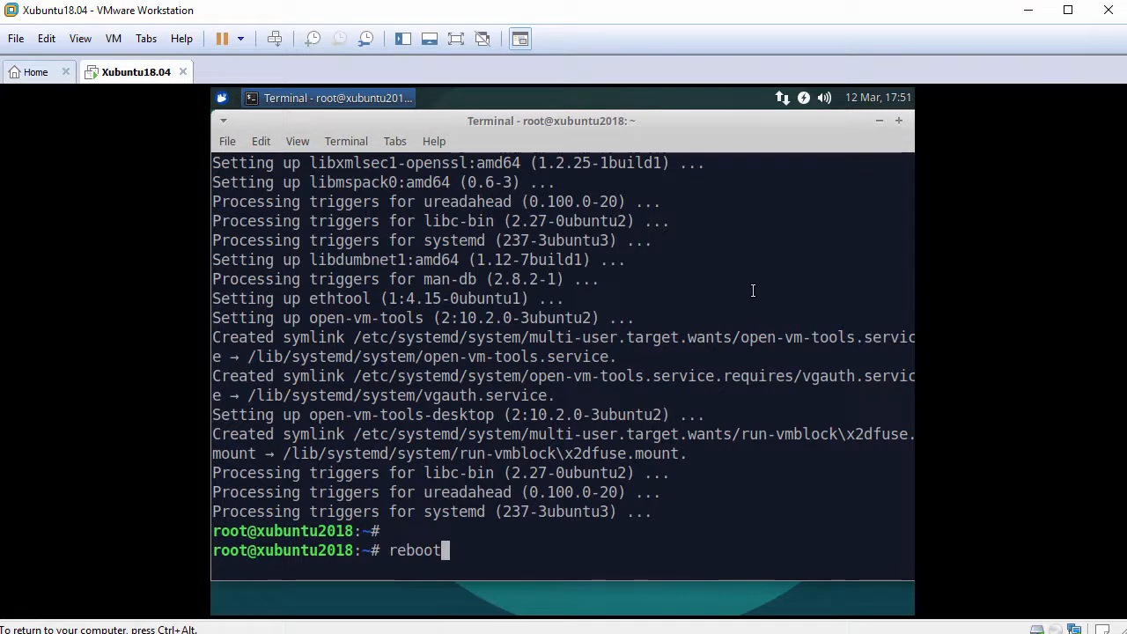
{"action": "key", "text": "Return"}
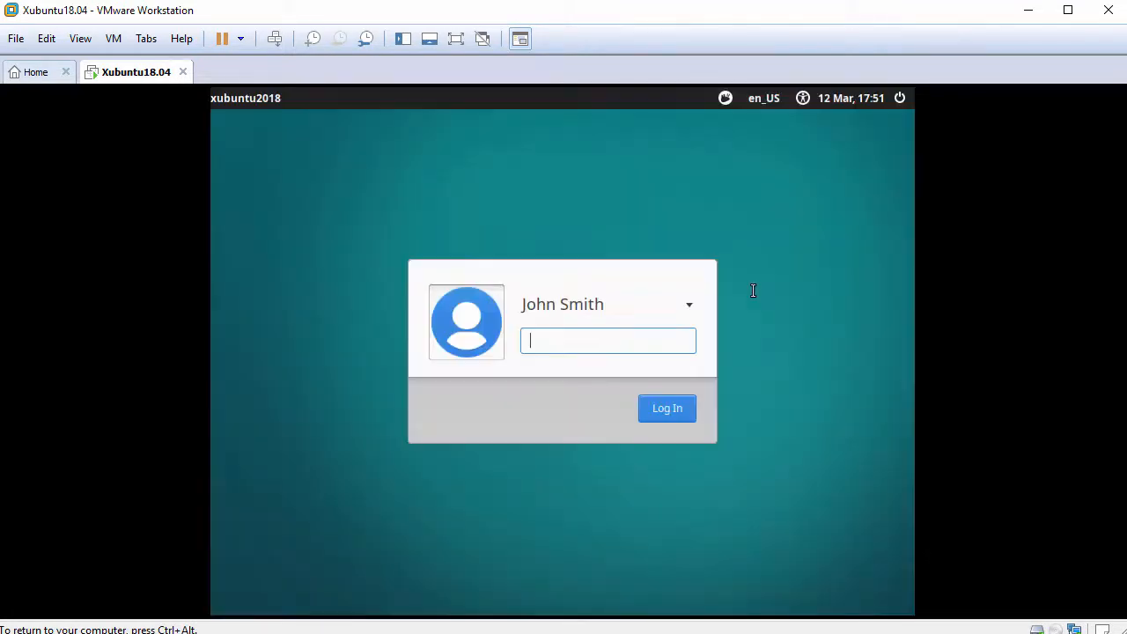
{"action": "type", "text": "****"}
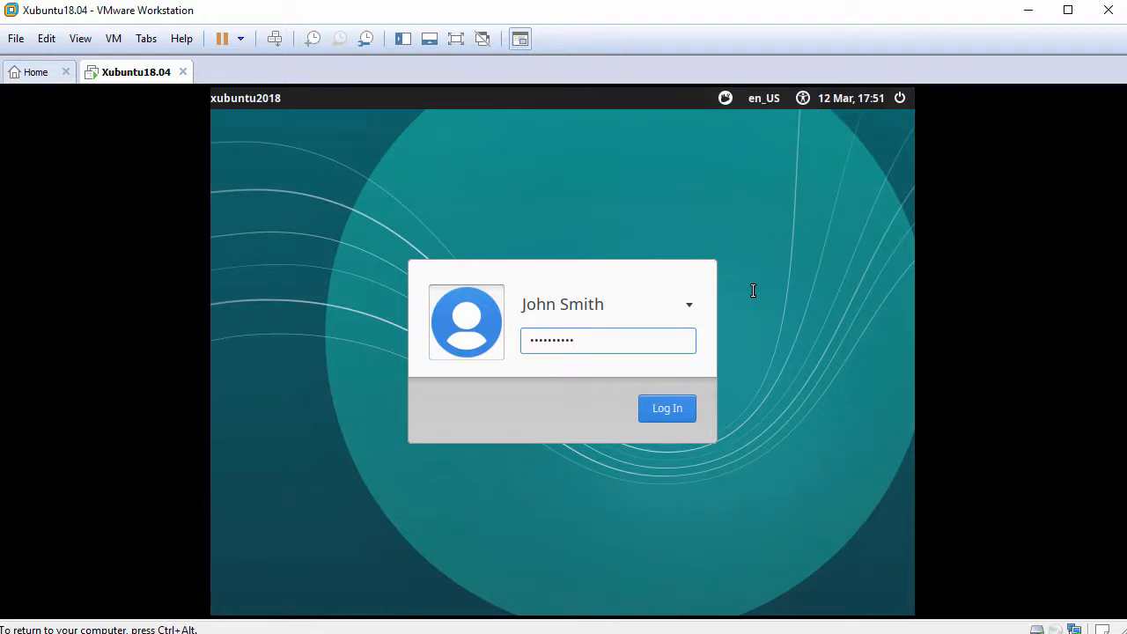
{"action": "key", "text": "Return"}
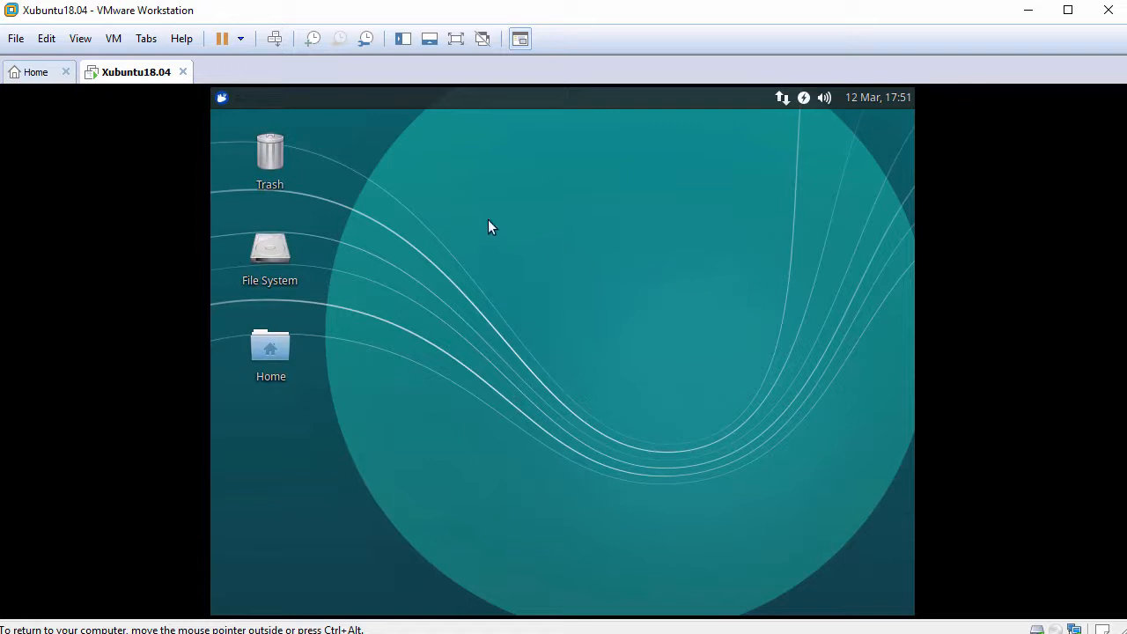
Fit the guest display to the VMware Workstation window with Fit Guest Now
{"action": "left_click", "coordinate": [81, 39]}
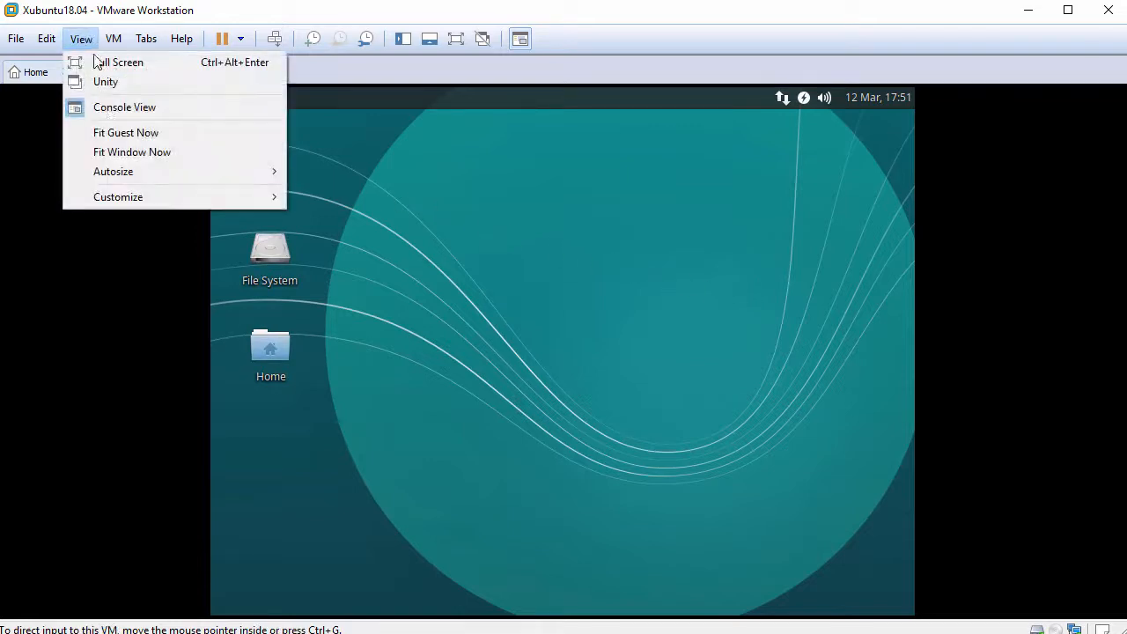
{"action": "left_click", "coordinate": [173, 136]}
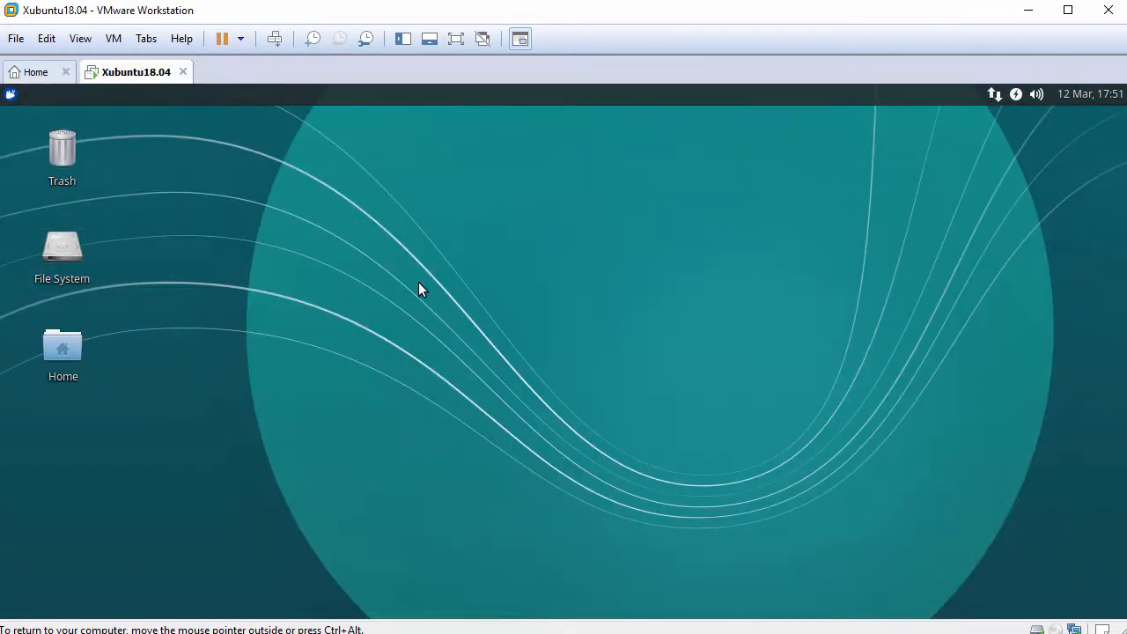
Open the Home folder in an enlarged window and paste FileFromHost.txt from the host into it
{"action": "double_click", "coordinate": [73, 350]}
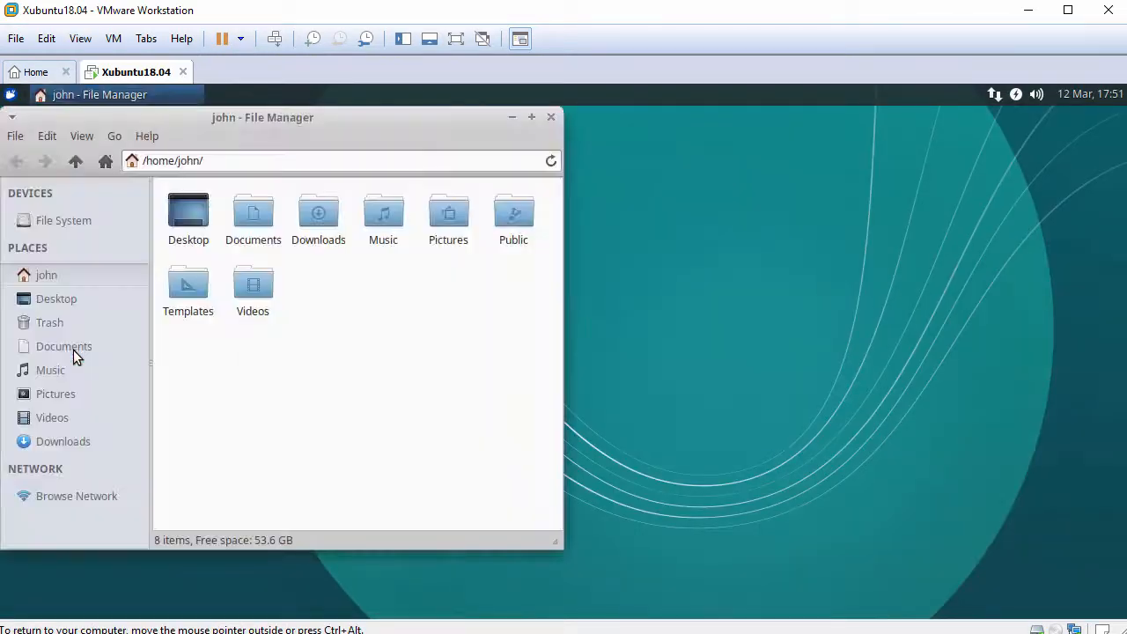
{"action": "left_click_drag", "start_coordinate": [545, 539], "coordinate": [806, 585]}
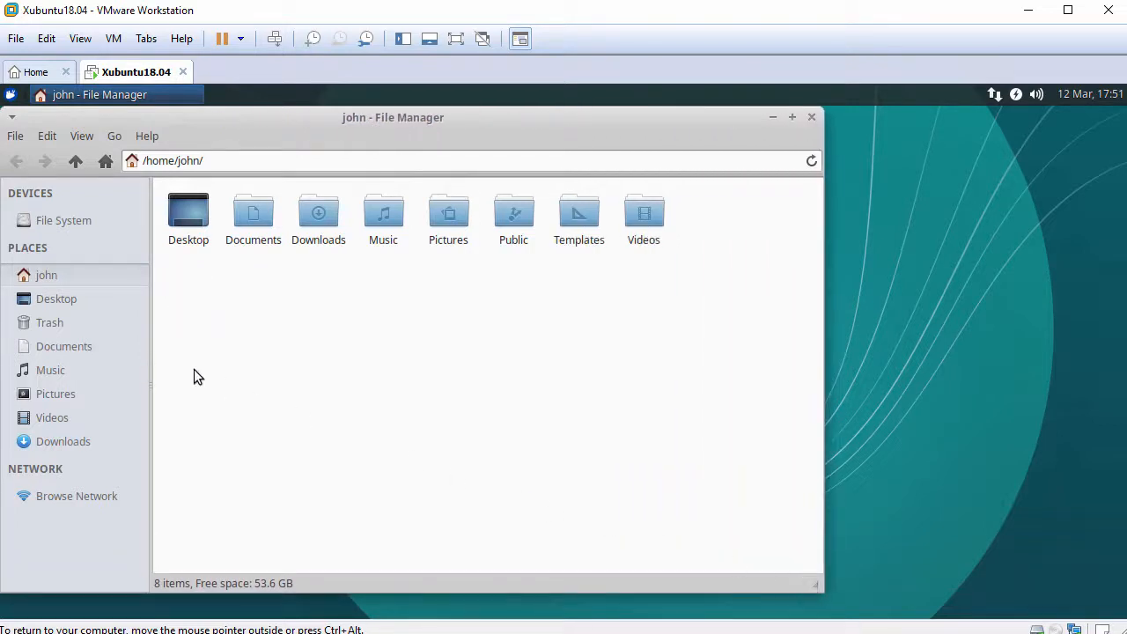
{"action": "right_click", "coordinate": [492, 288]}
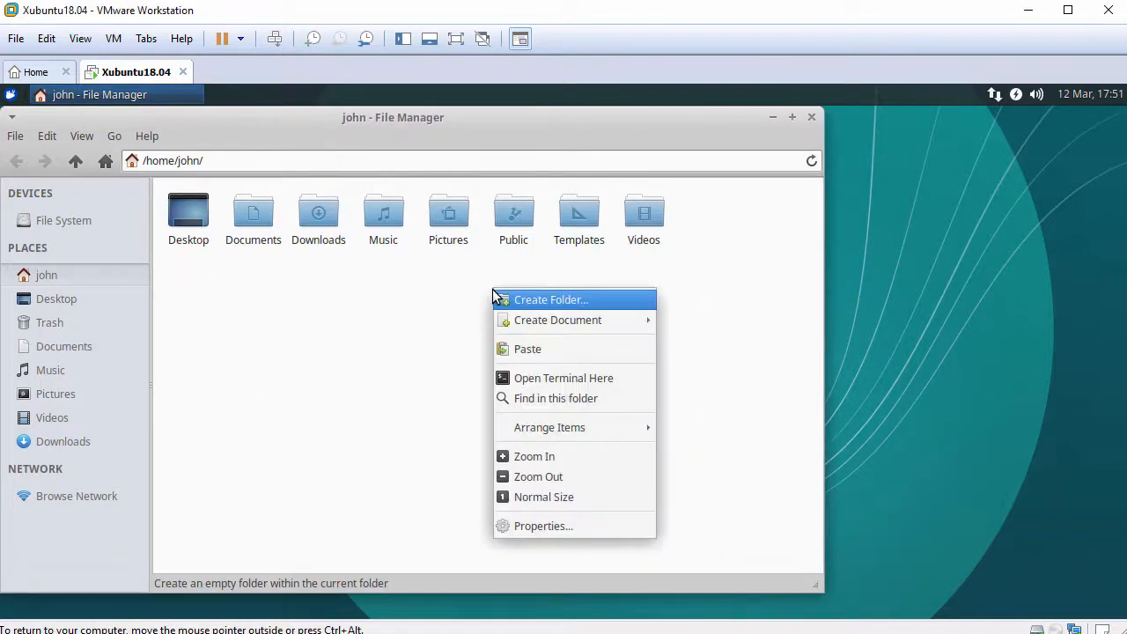
{"action": "left_click", "coordinate": [542, 354]}
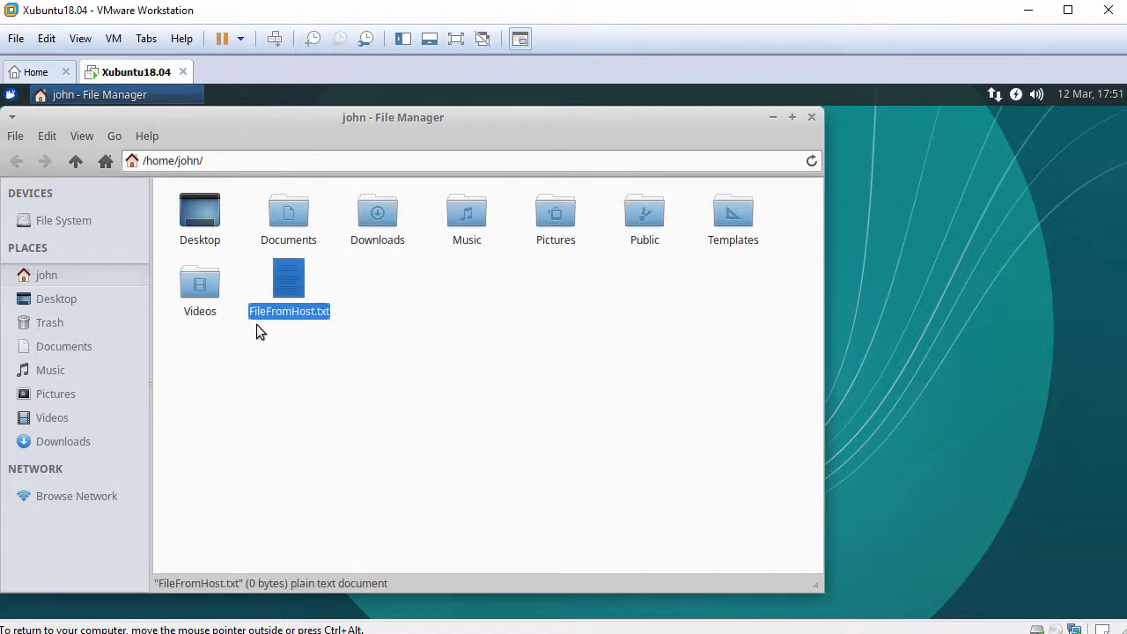
Open FileFromHost.txt in Mousepad and paste the host clipboard text "This text has been copied from the host clipboard" into it
{"action": "double_click", "coordinate": [291, 284]}
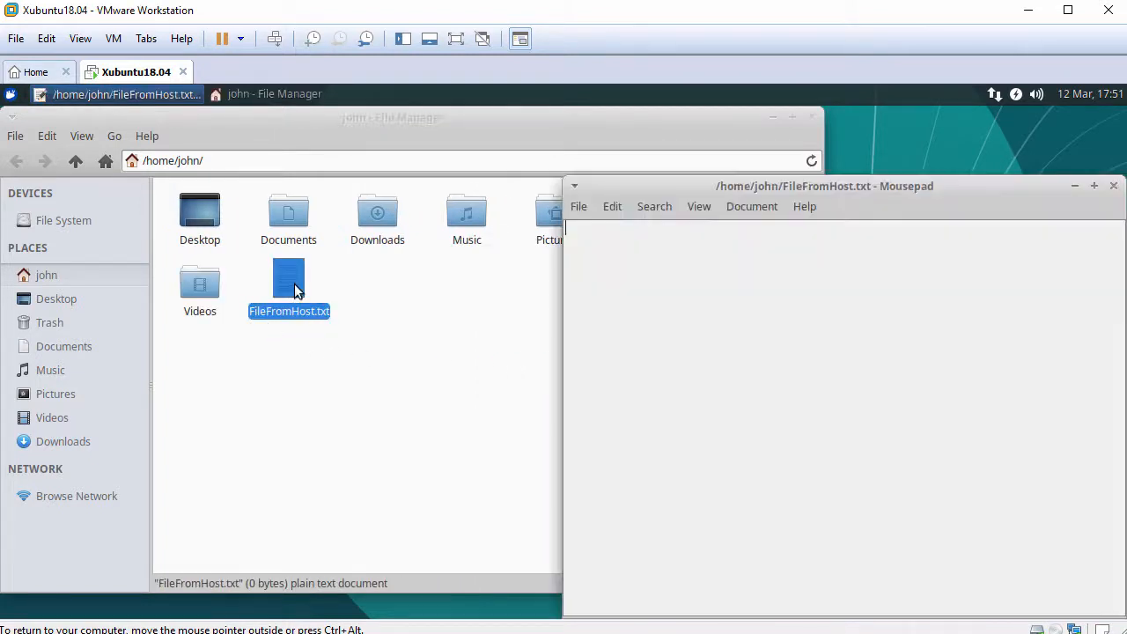
{"action": "left_click_drag", "start_coordinate": [646, 192], "coordinate": [380, 157]}
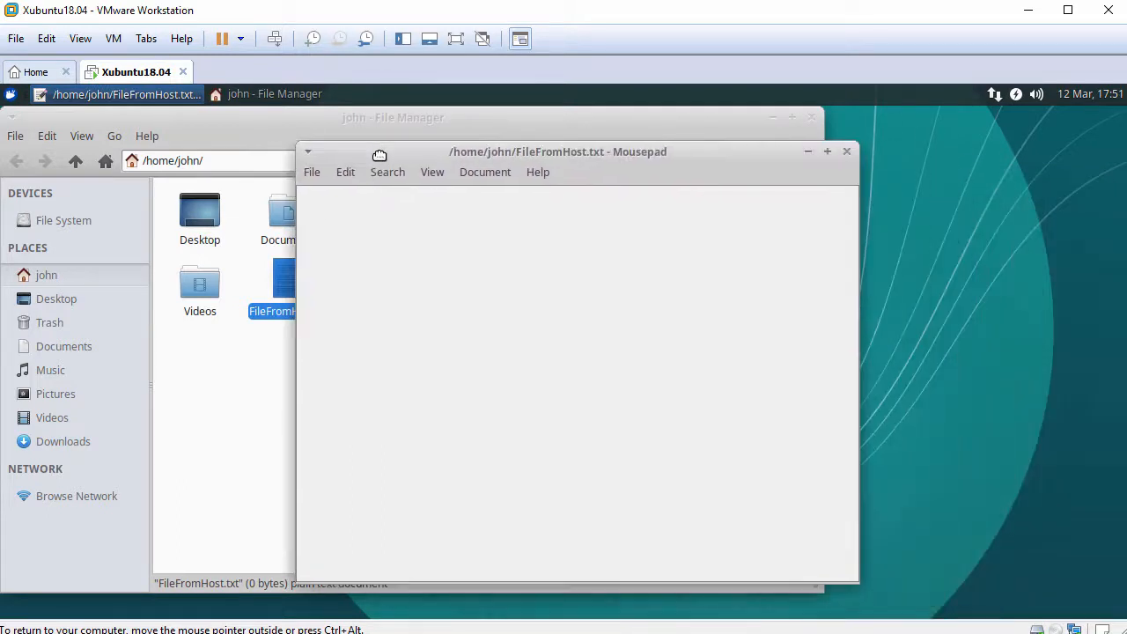
{"action": "right_click", "coordinate": [505, 246]}
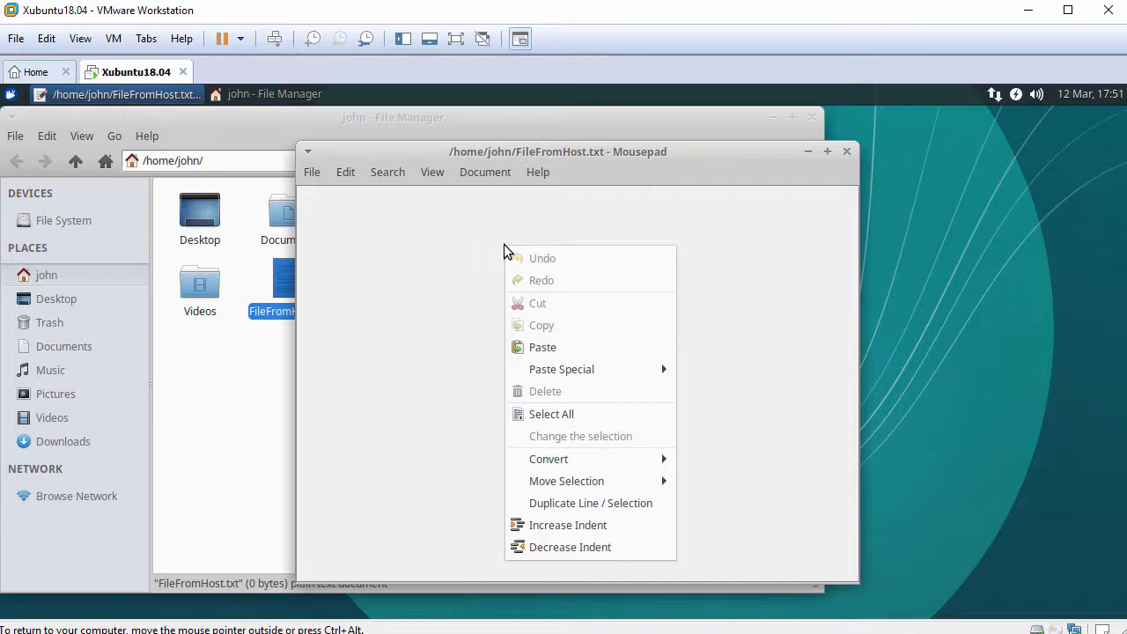
{"action": "left_click", "coordinate": [572, 347]}
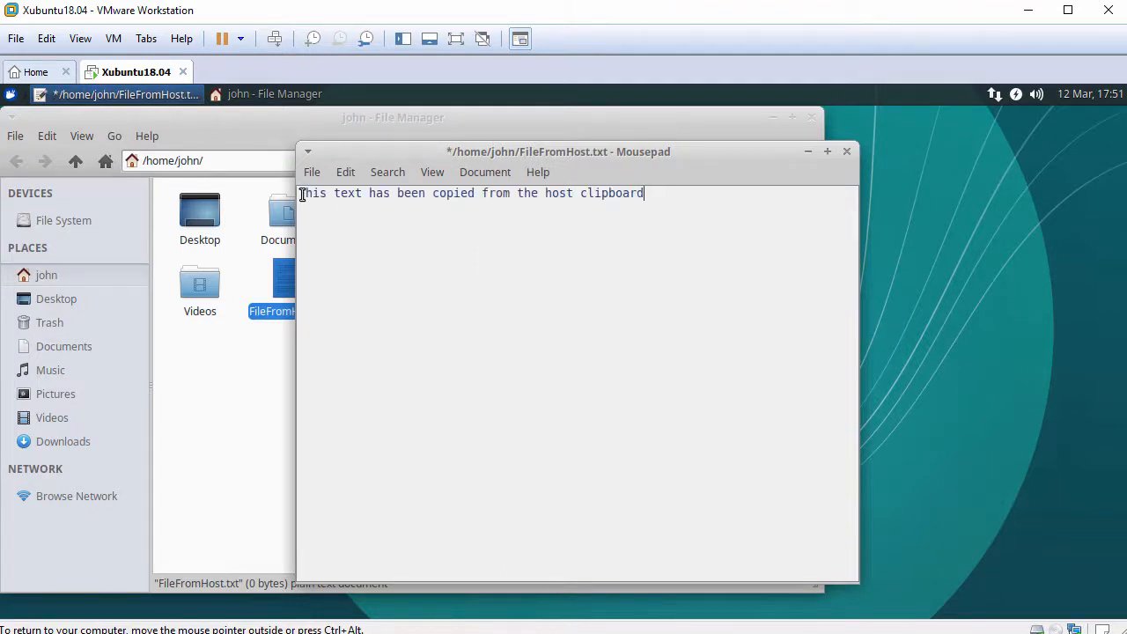
{"action": "left_click_drag", "start_coordinate": [299, 193], "coordinate": [692, 199]}
{"action": "left_click", "coordinate": [694, 200]}
Close FileFromHost.txt without saving its changes, and close the file manager
{"action": "left_click", "coordinate": [847, 153]}
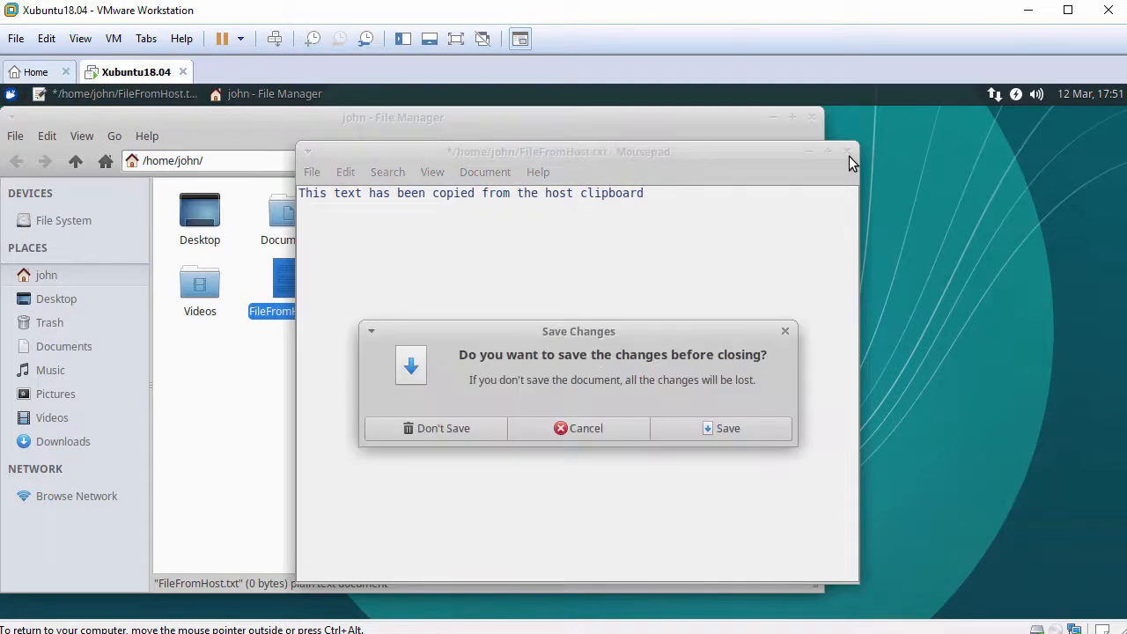
{"action": "left_click", "coordinate": [448, 428]}
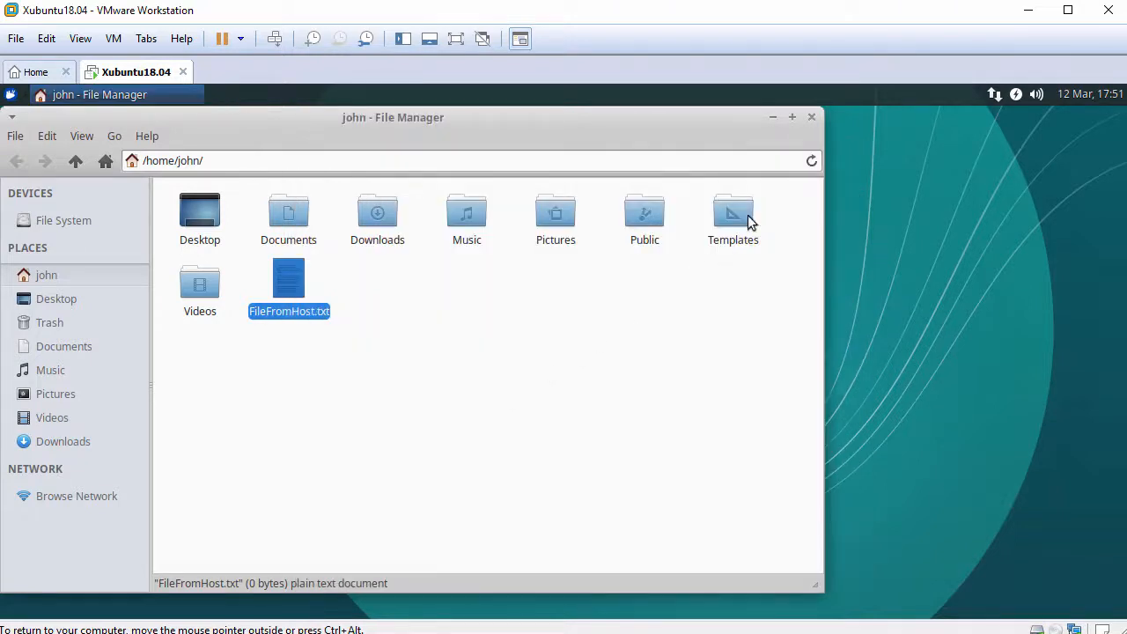
{"action": "left_click", "coordinate": [810, 116]}
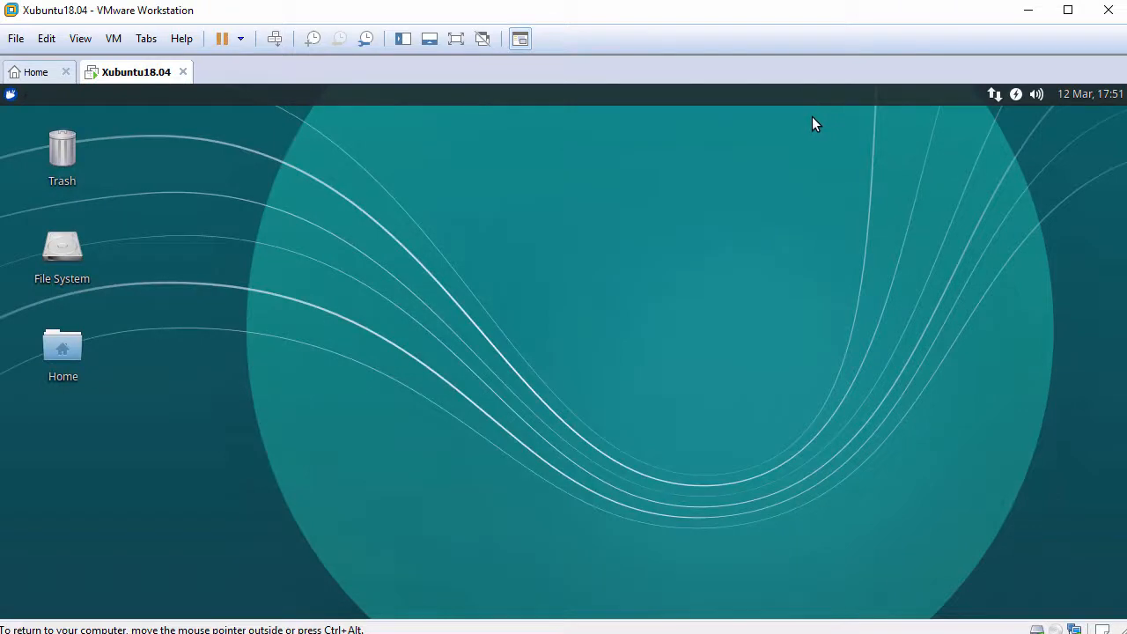
Open a Terminal Emulator window, enlarge its text by two zoom levels and widen the window
{"action": "left_click", "coordinate": [11, 94]}
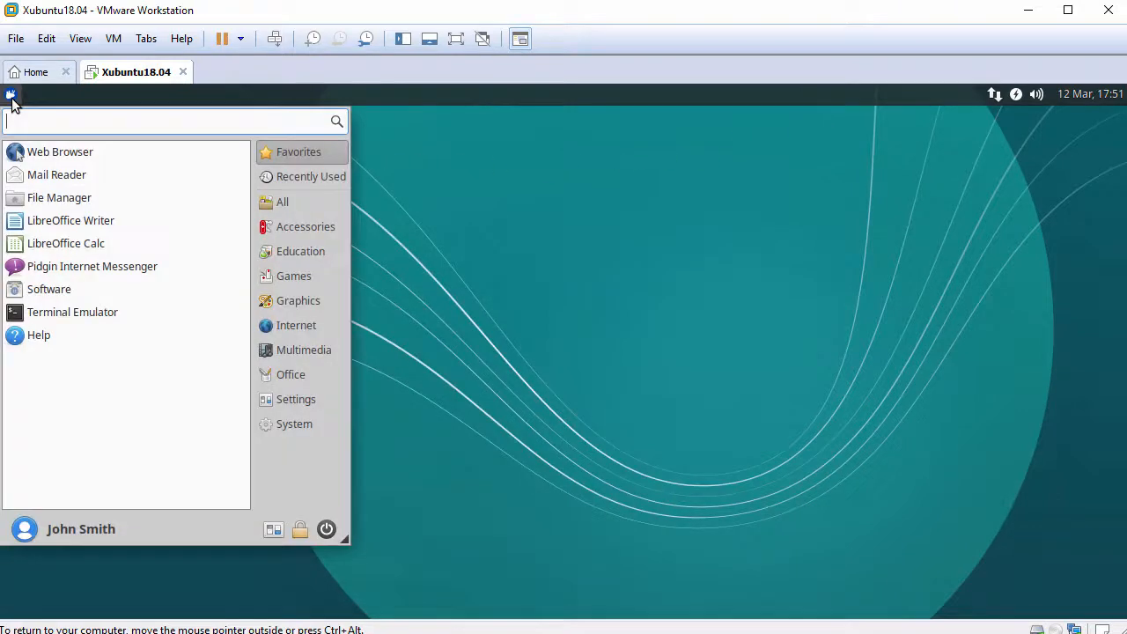
{"action": "left_click", "coordinate": [85, 319]}
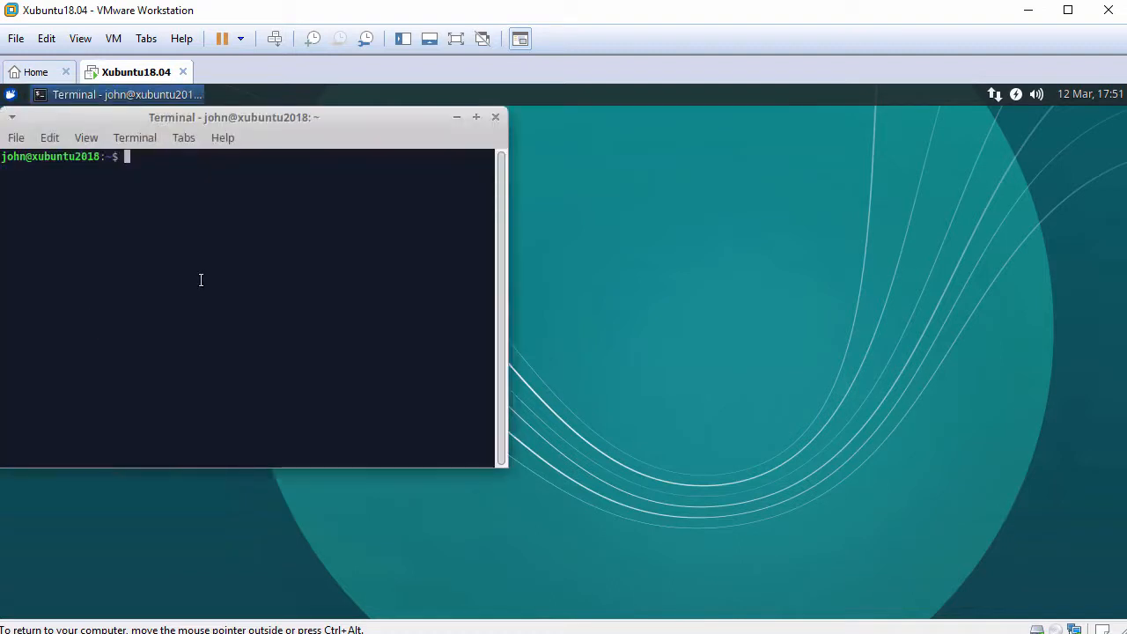
{"action": "key", "text": "ctrl+plus"}
{"action": "key", "text": "ctrl+plus"}
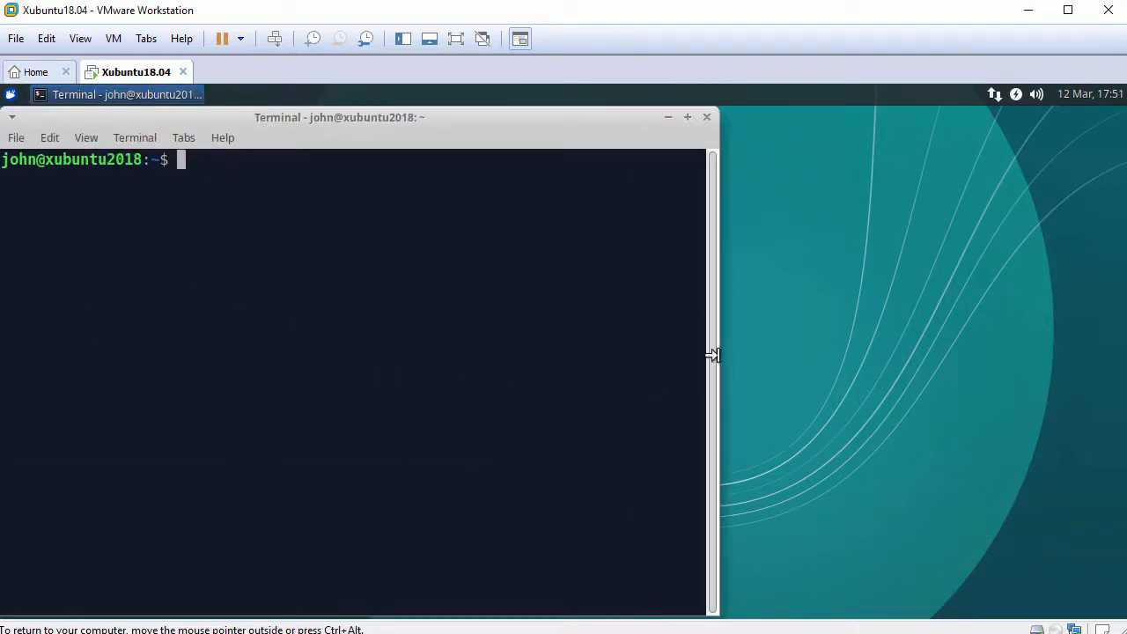
{"action": "left_click_drag", "start_coordinate": [716, 354], "coordinate": [916, 358]}
{"action": "key", "text": "Return"}
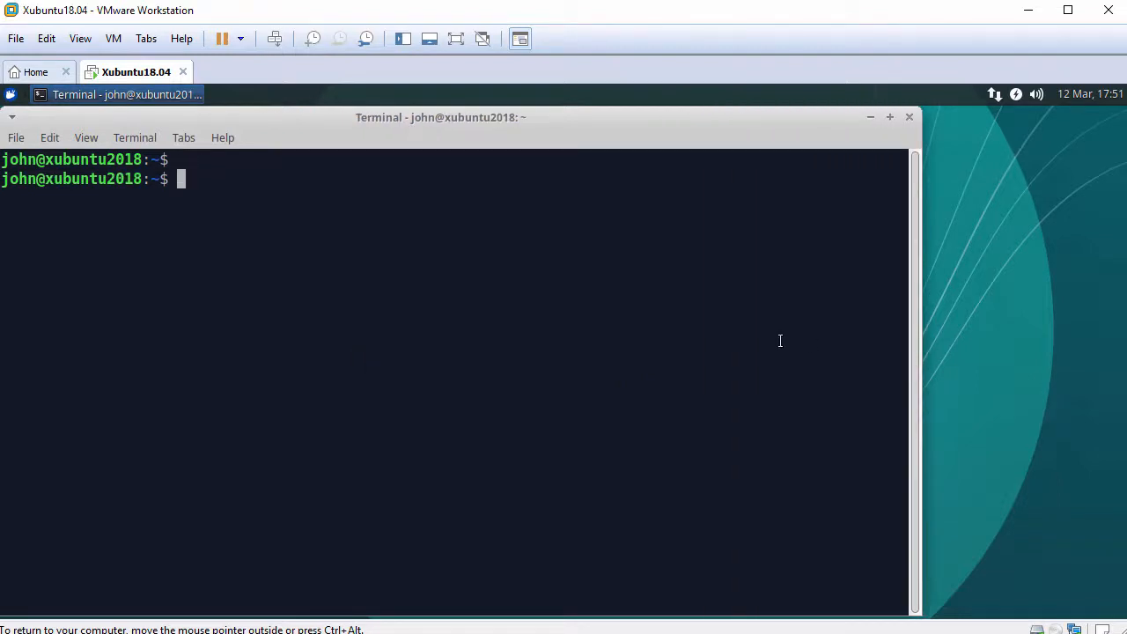
Check the guest's host and release details by running hostnamectl and cat /etc/lsb-release
{"action": "type", "text": "hostnamectl"}
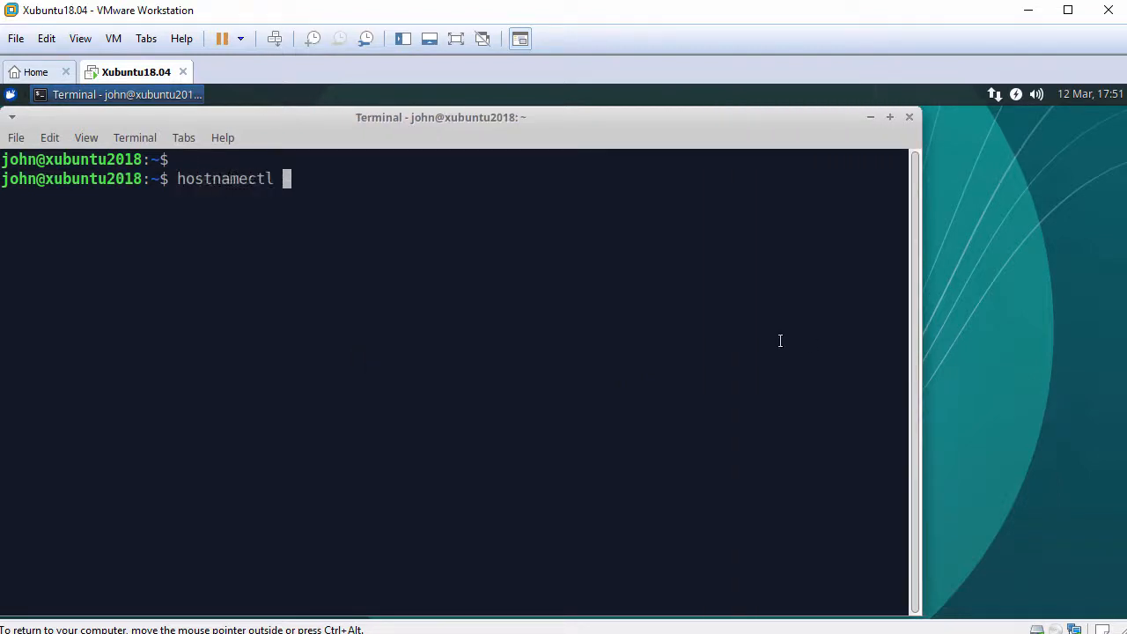
{"action": "key", "text": "Return"}
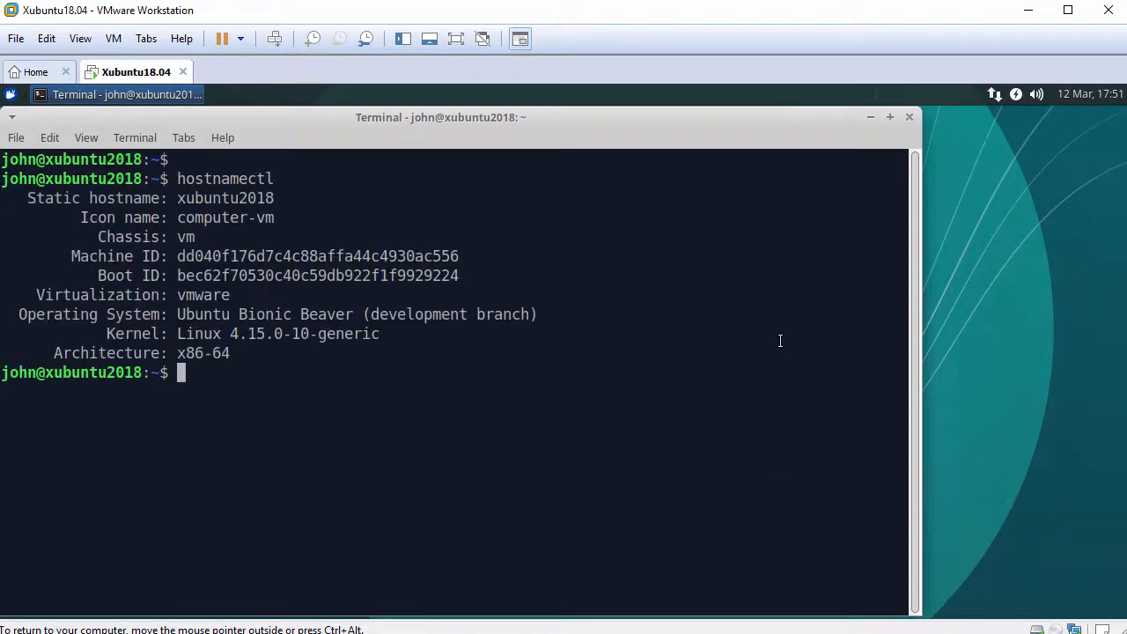
{"action": "key", "text": "Return"}
{"action": "type", "text": "cat /etc/lsb-release"}
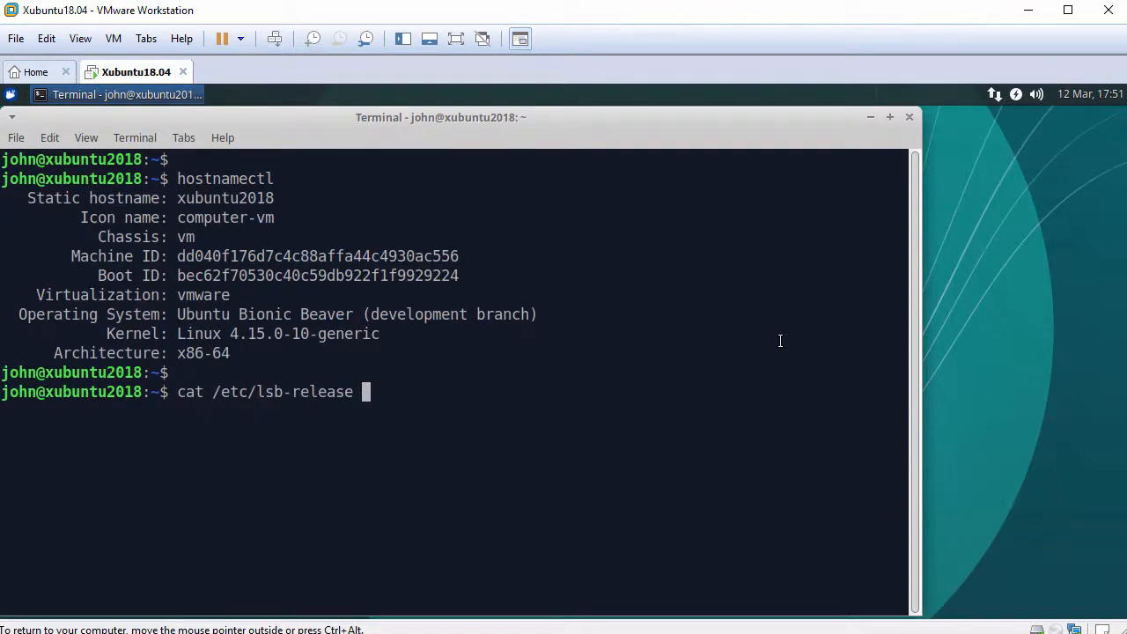
{"action": "key", "text": "Return"}
{"action": "key", "text": "Return"}
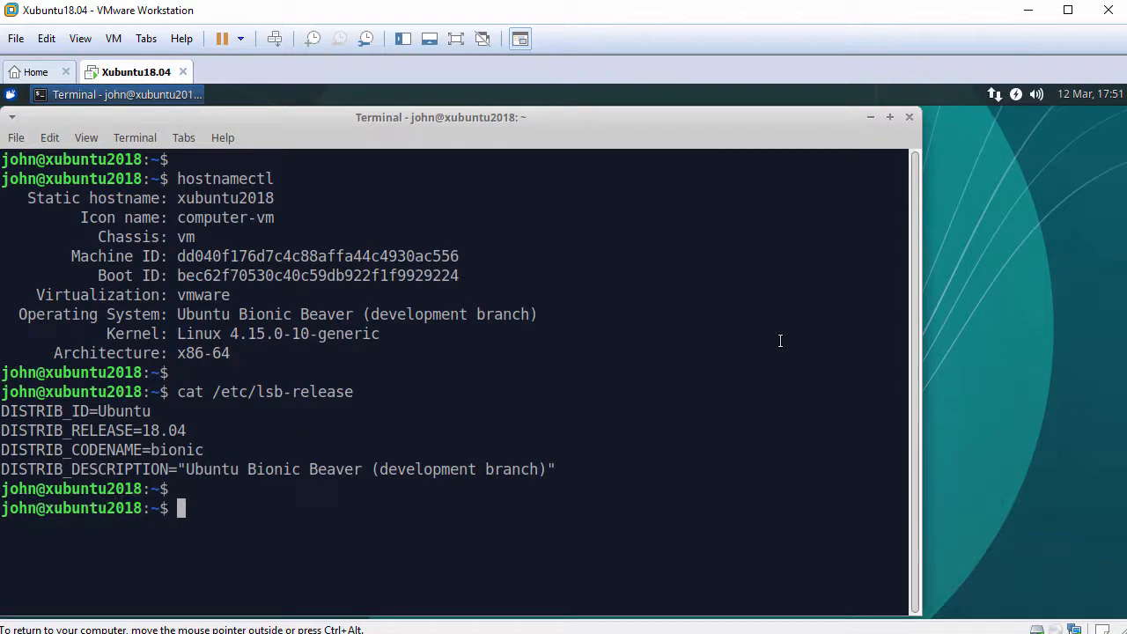
Check the VMware tools service with systemctl status open-vm-tools.service and examine its Active line
{"action": "type", "text": "systemctl "}
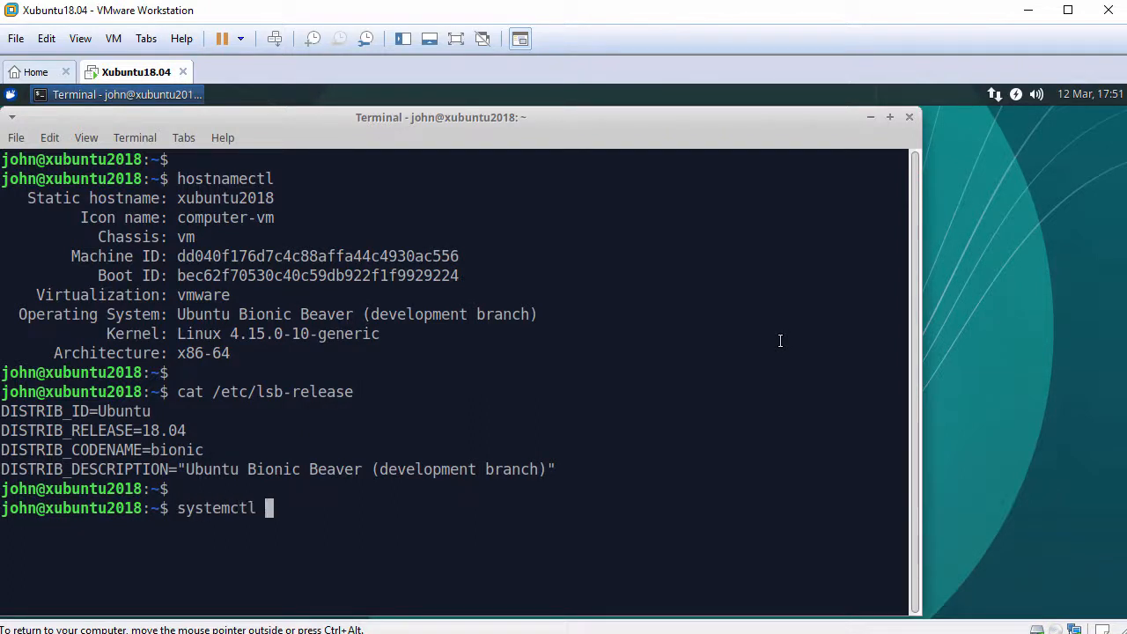
{"action": "type", "text": "status open-vm-tools.service"}
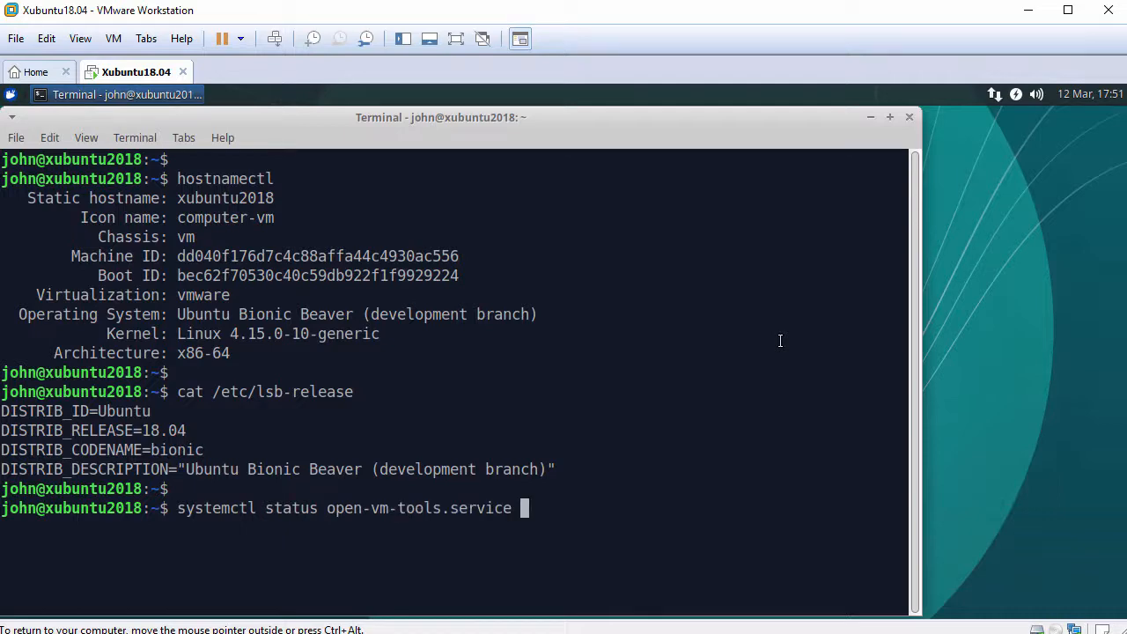
{"action": "key", "text": "Return"}
{"action": "key", "text": "Return"}
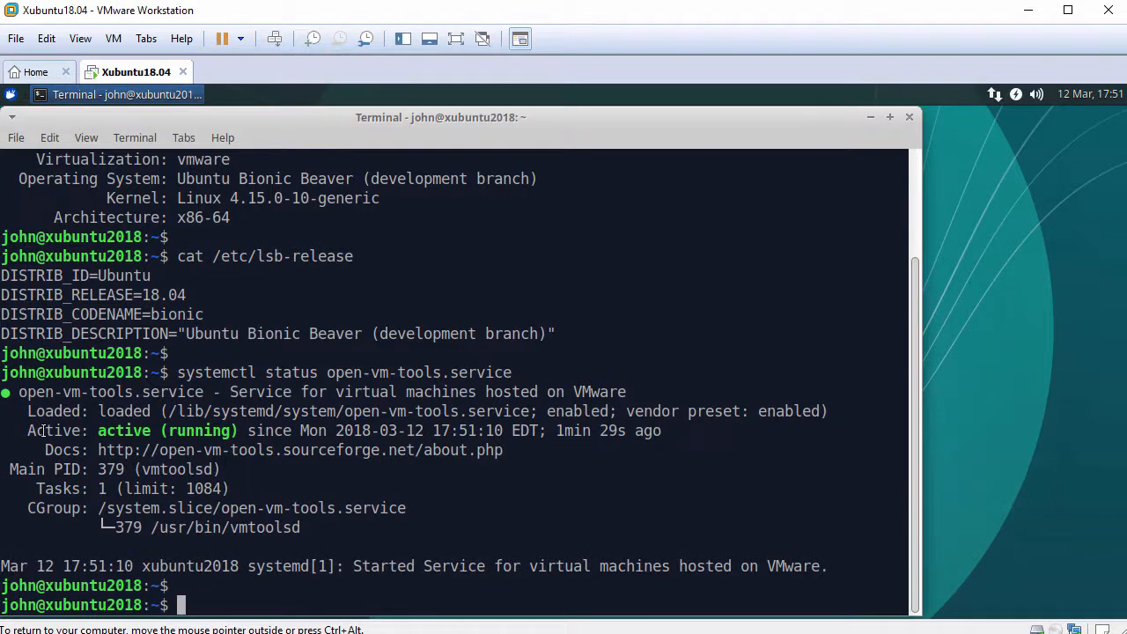
{"action": "left_click_drag", "start_coordinate": [68, 434], "coordinate": [237, 427]}
{"action": "left_click", "coordinate": [251, 429]}
{"action": "type", "text": "ping -c "}
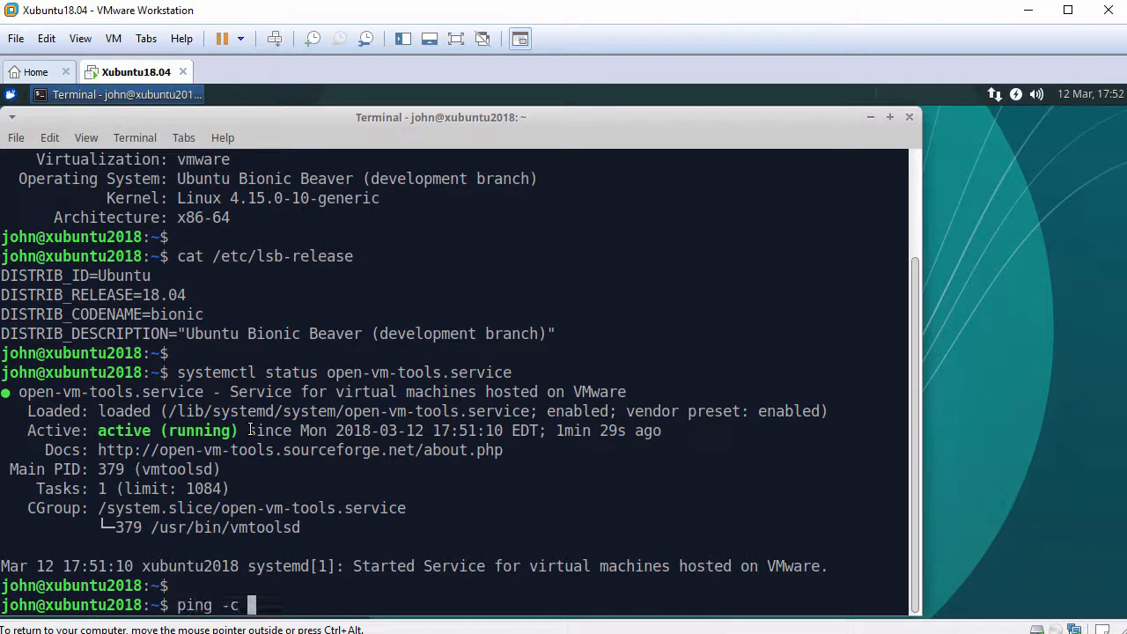
{"action": "type", "text": "3 www.googl"}
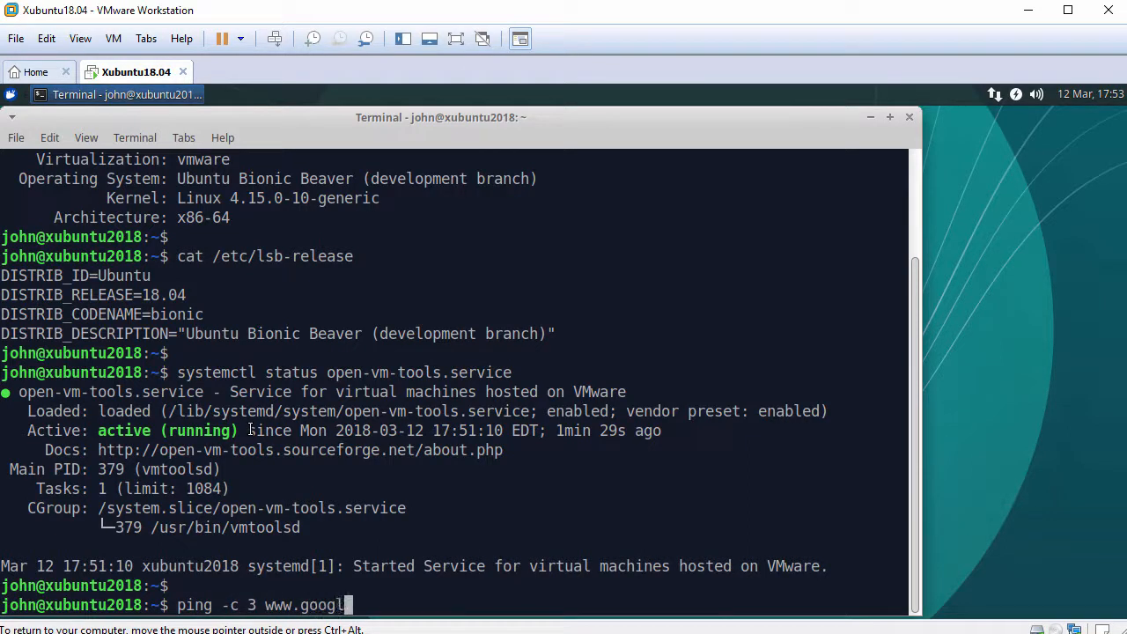
{"action": "type", "text": "e.com"}
{"action": "key", "text": "Return"}
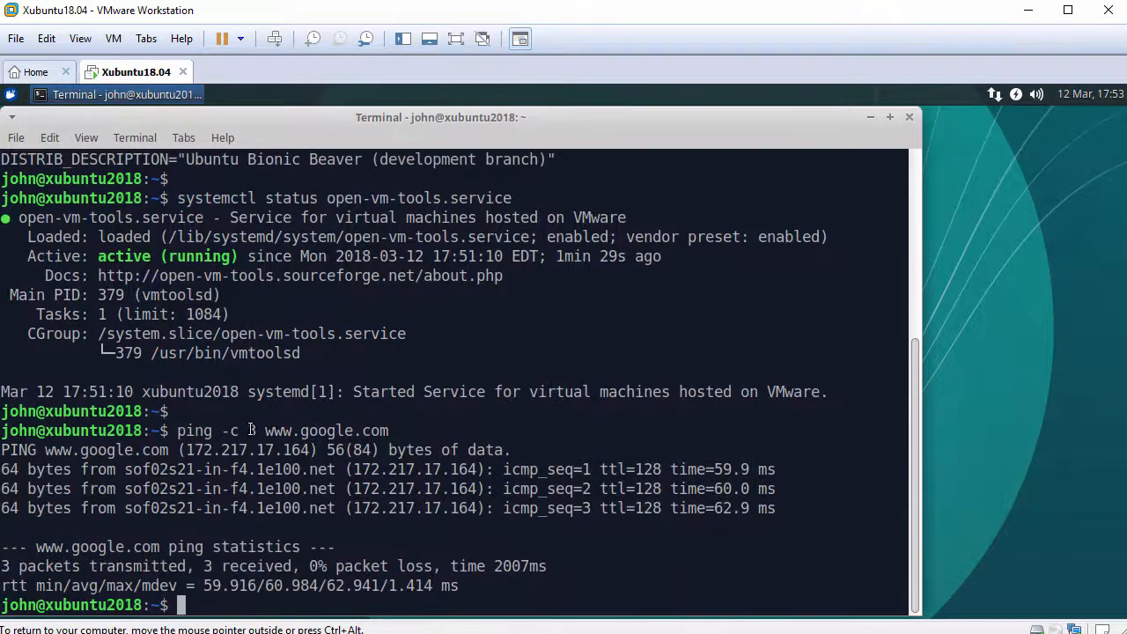
{"action": "key", "text": "Return"}
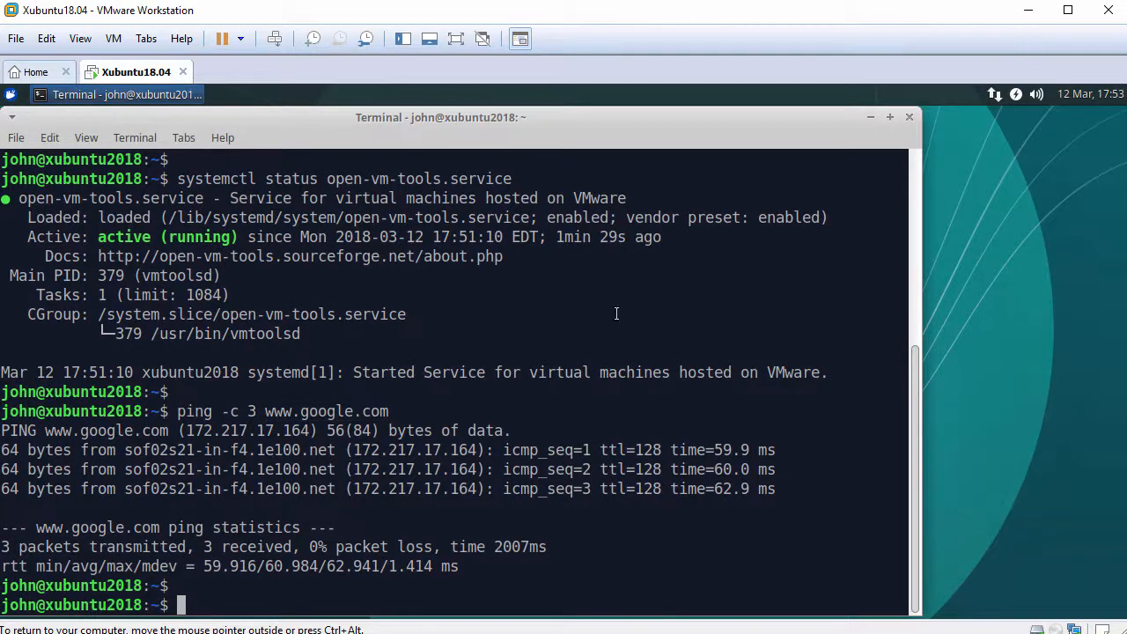
{"action": "left_click", "coordinate": [910, 118]}
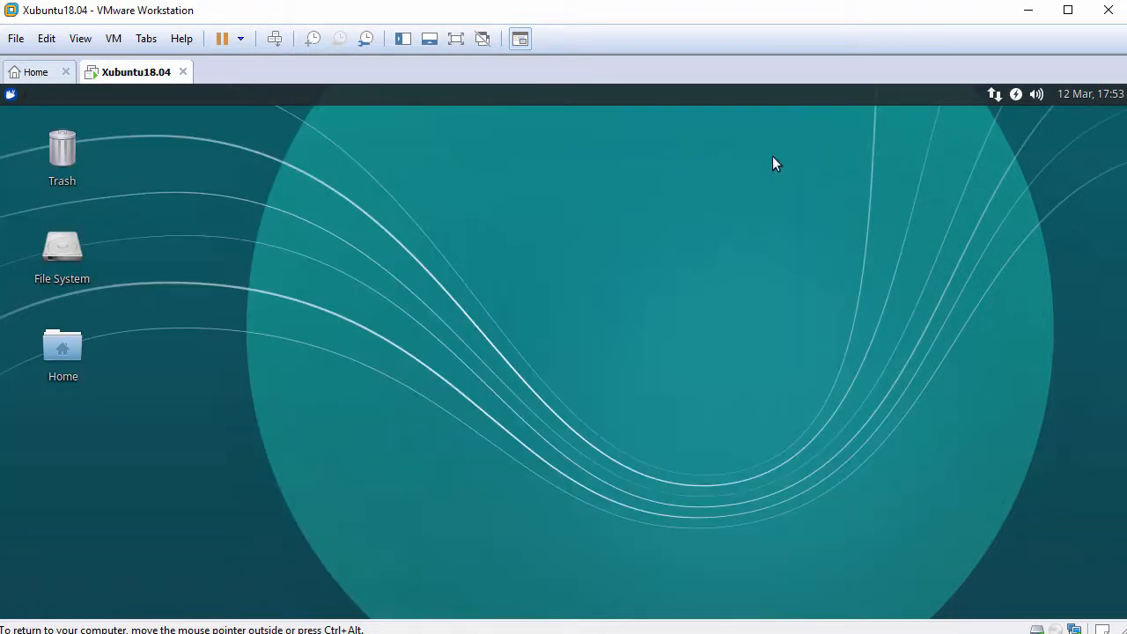
Hide the Filesystem default icon in the desktop settings, and arrange the remaining desktop icons
{"action": "right_click", "coordinate": [292, 173]}
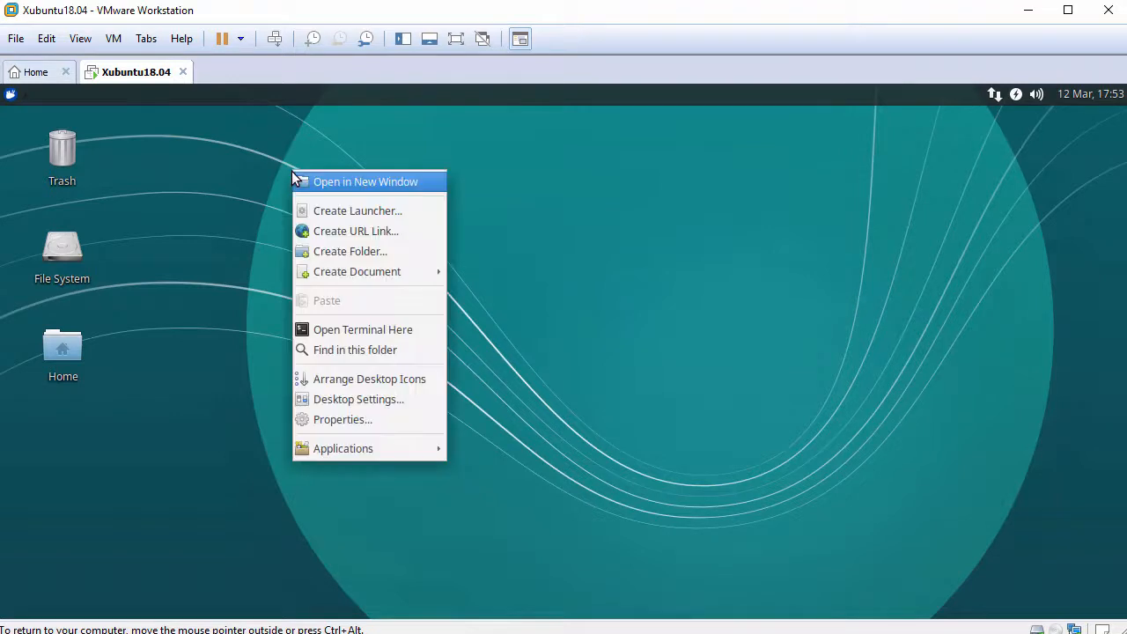
{"action": "left_click", "coordinate": [349, 407]}
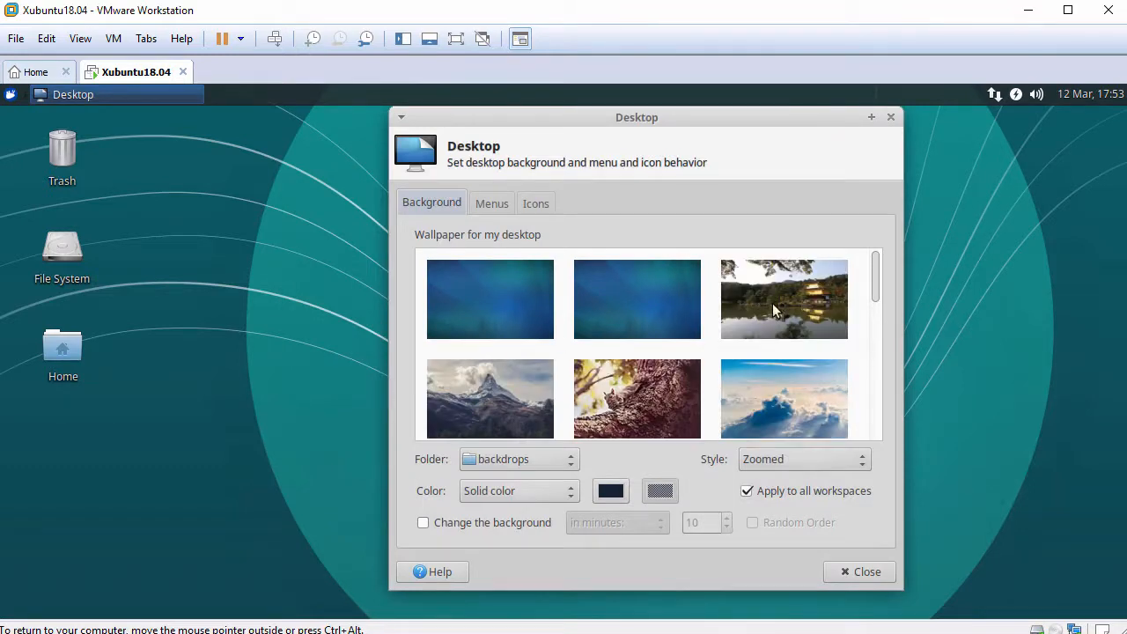
{"action": "left_click_drag", "start_coordinate": [872, 270], "coordinate": [858, 409]}
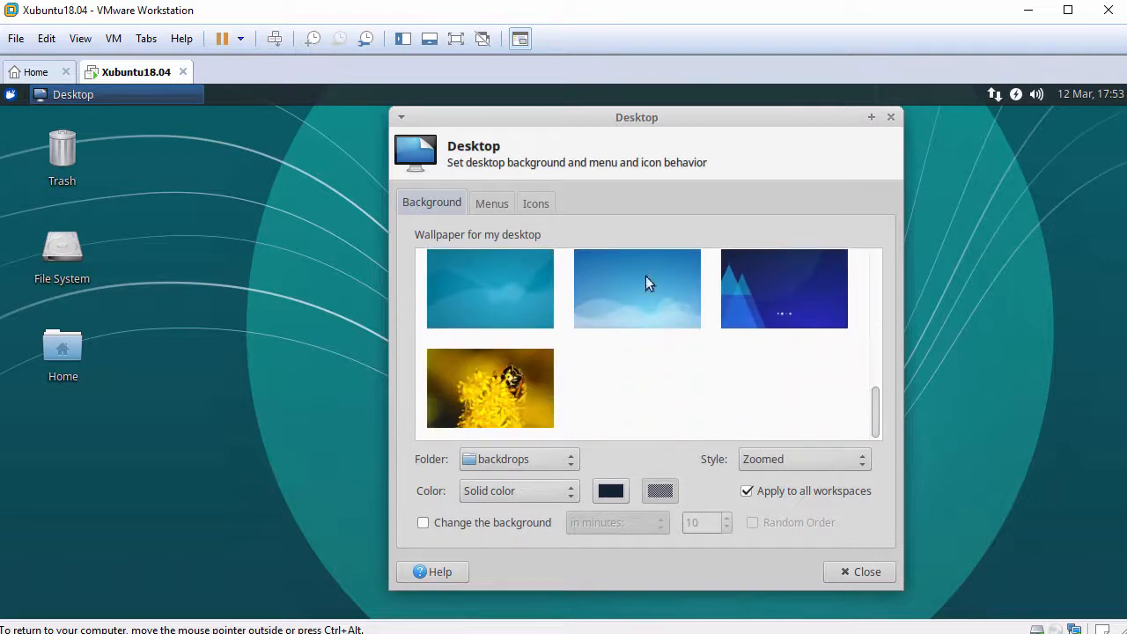
{"action": "left_click", "coordinate": [493, 204]}
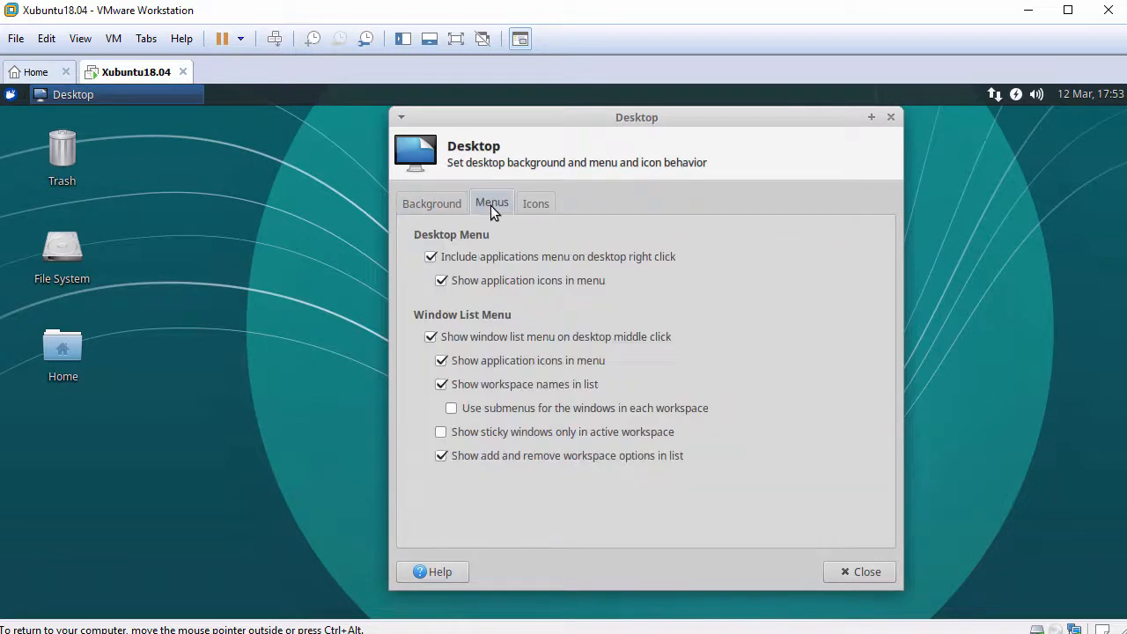
{"action": "left_click", "coordinate": [537, 206]}
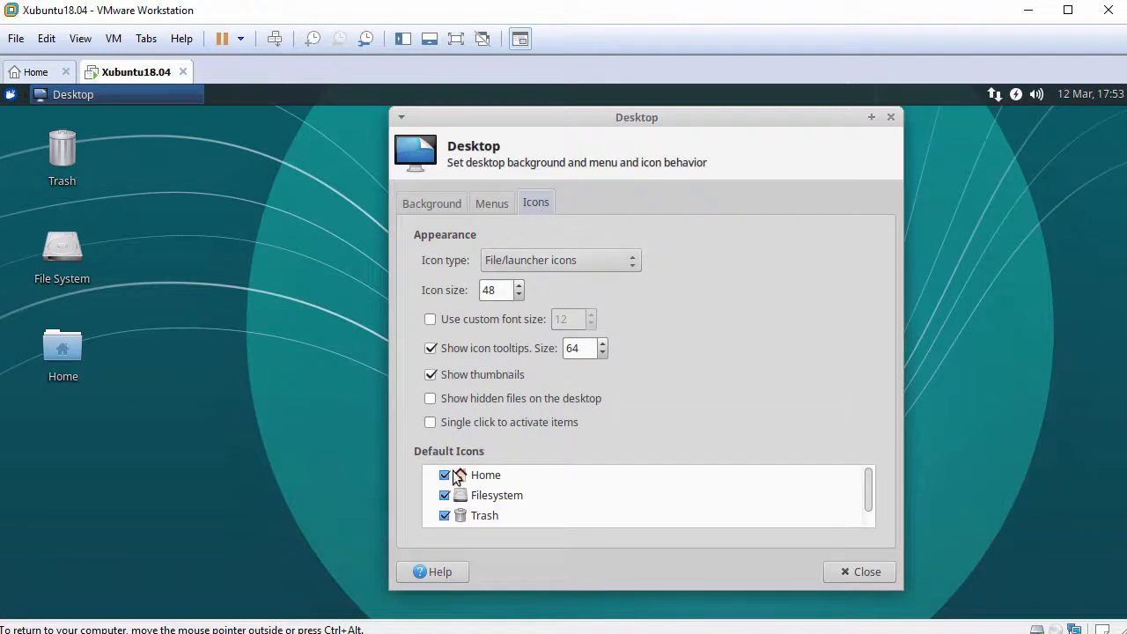
{"action": "left_click", "coordinate": [443, 499]}
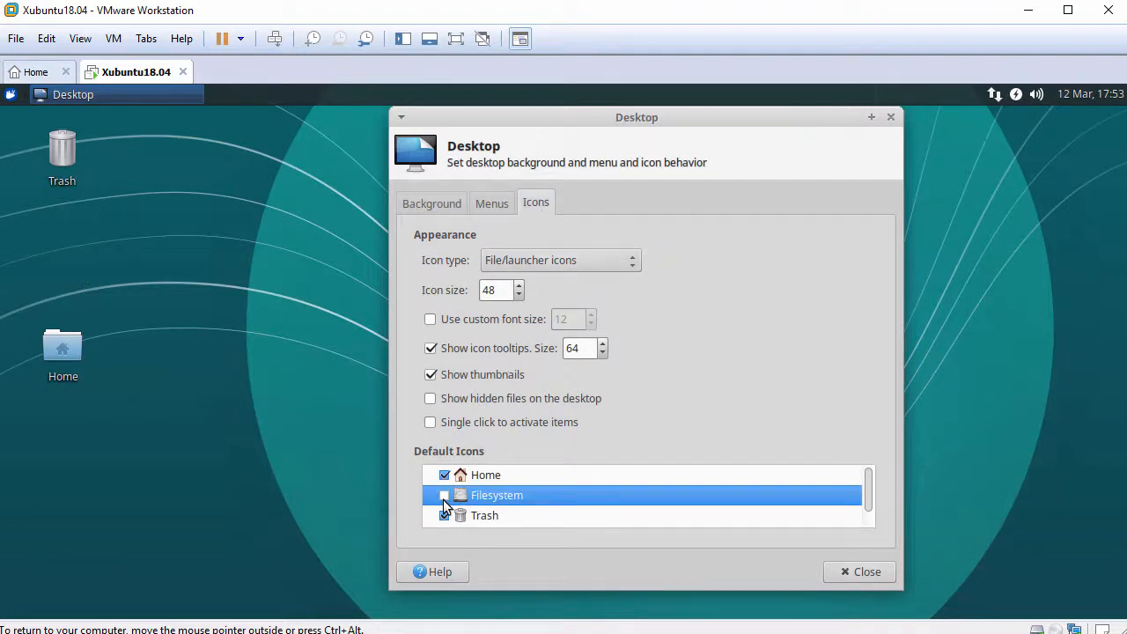
{"action": "left_click", "coordinate": [867, 572]}
{"action": "right_click", "coordinate": [393, 180]}
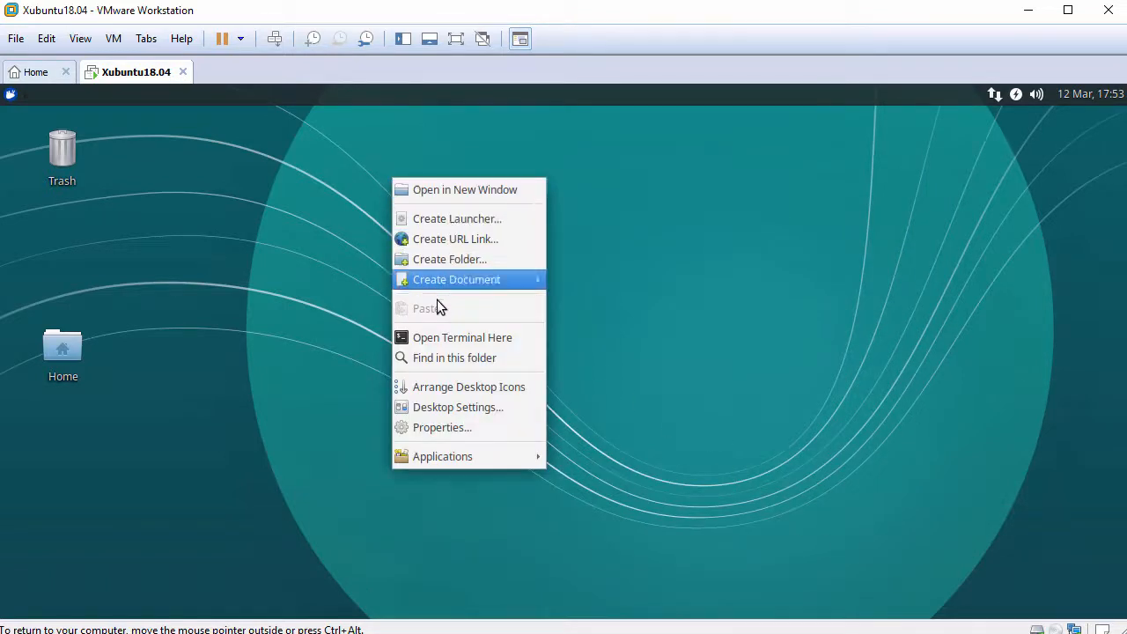
{"action": "left_click", "coordinate": [440, 390]}
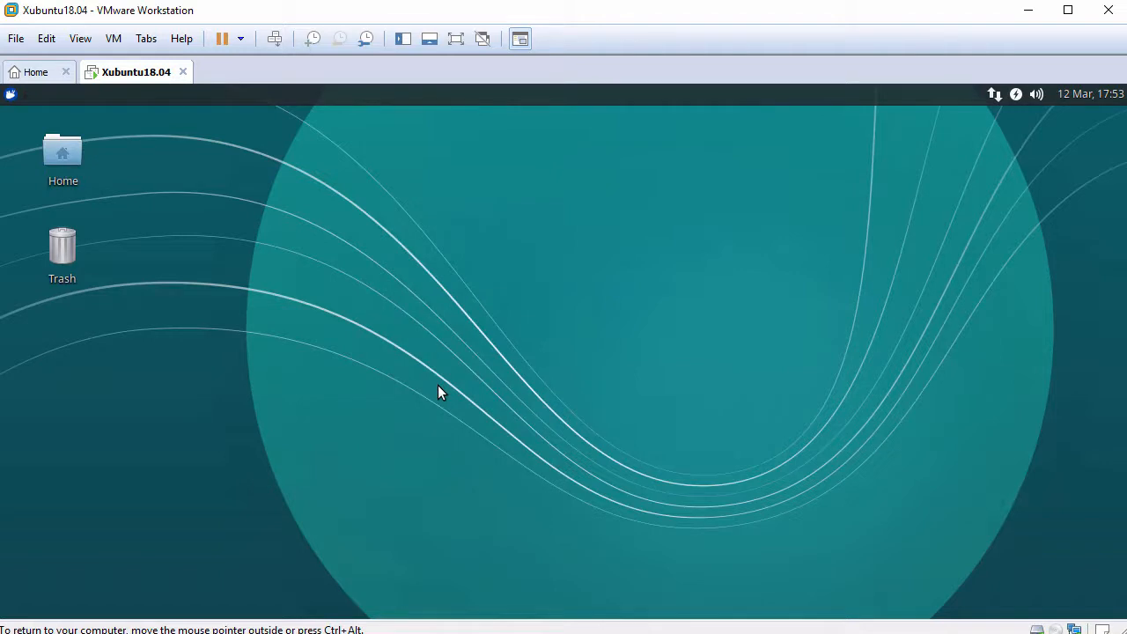
Set the row size of Panel 0 to 30 pixels and close the panel preferences
{"action": "right_click", "coordinate": [334, 91]}
{"action": "mouse_move", "coordinate": [399, 209]}
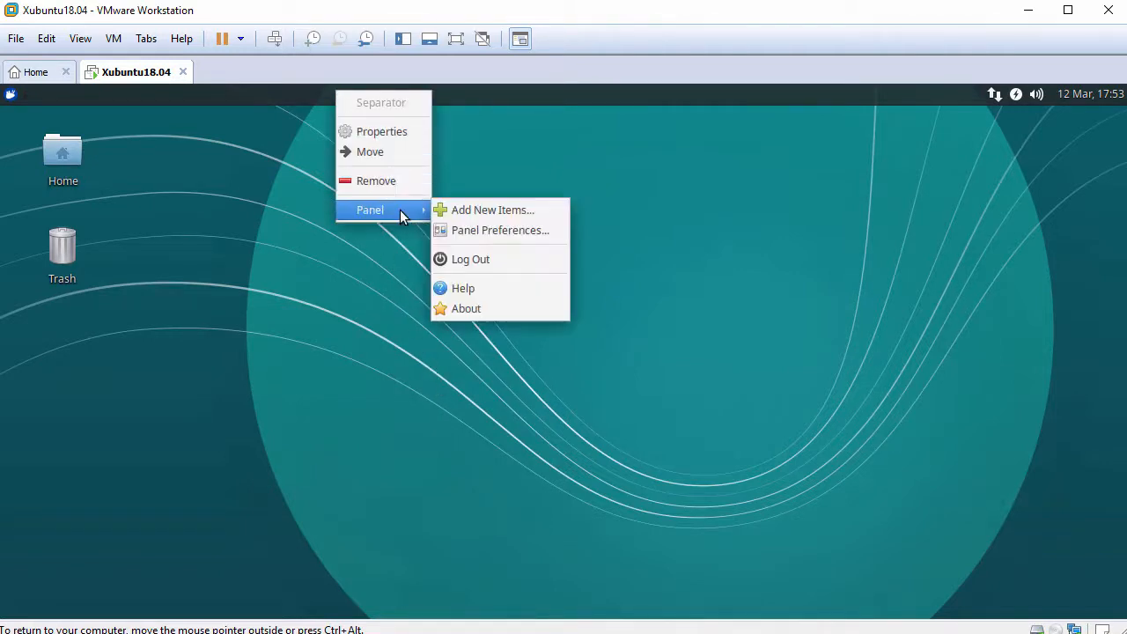
{"action": "left_click", "coordinate": [487, 230]}
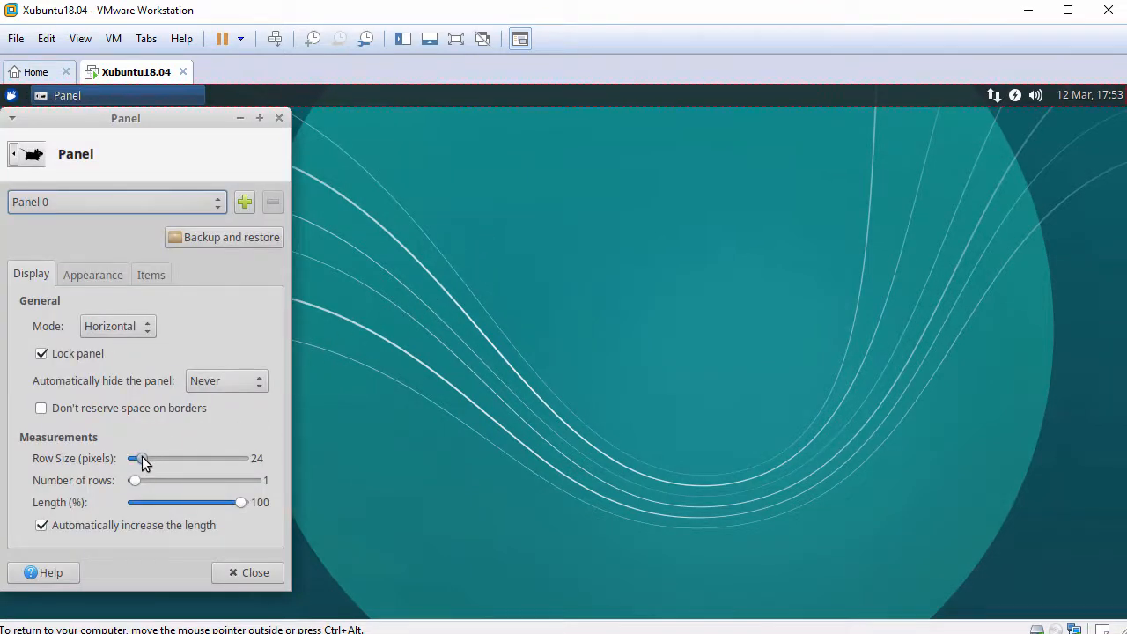
{"action": "left_click_drag", "start_coordinate": [142, 456], "coordinate": [149, 460]}
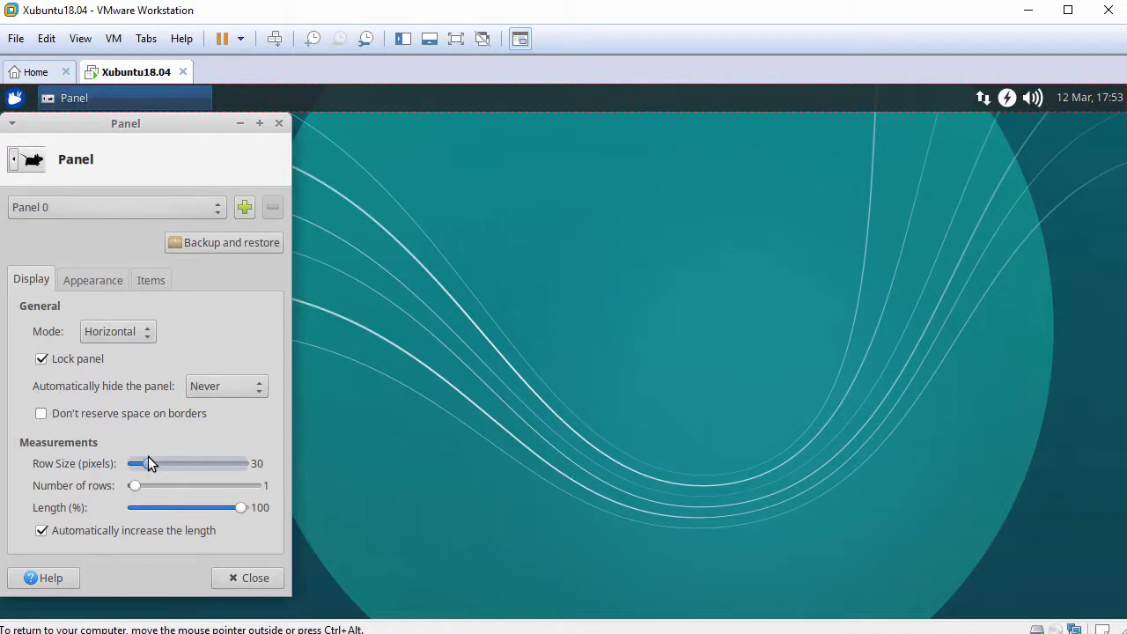
{"action": "left_click", "coordinate": [248, 577]}
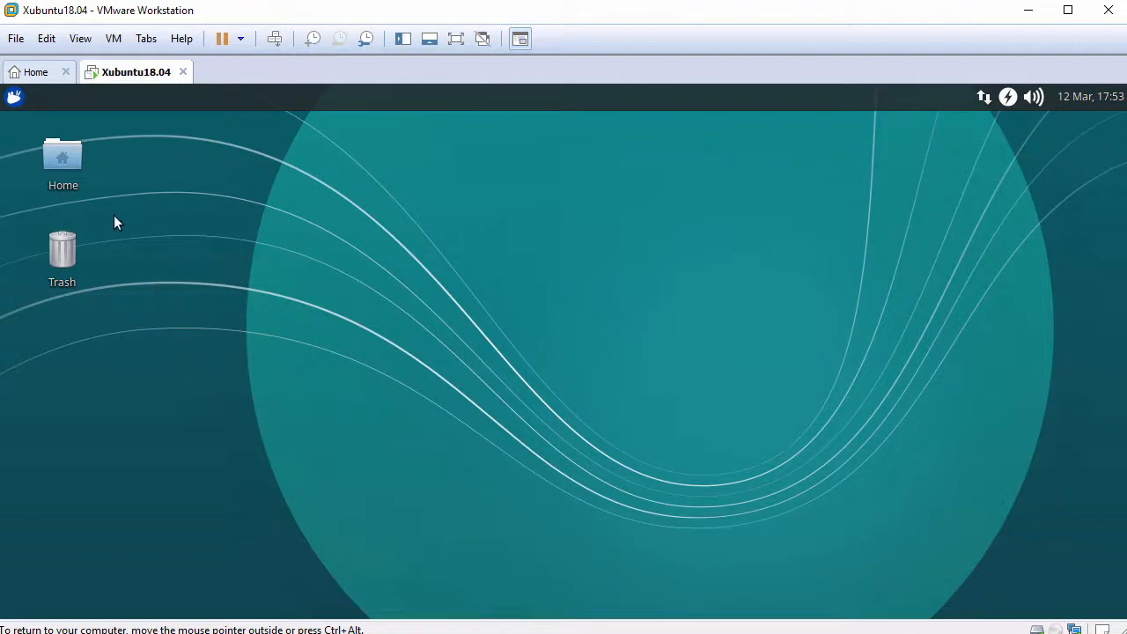
Examine the applications listed in each Xubuntu application category, from All and Accessories through Settings and System
{"action": "left_click", "coordinate": [15, 97]}
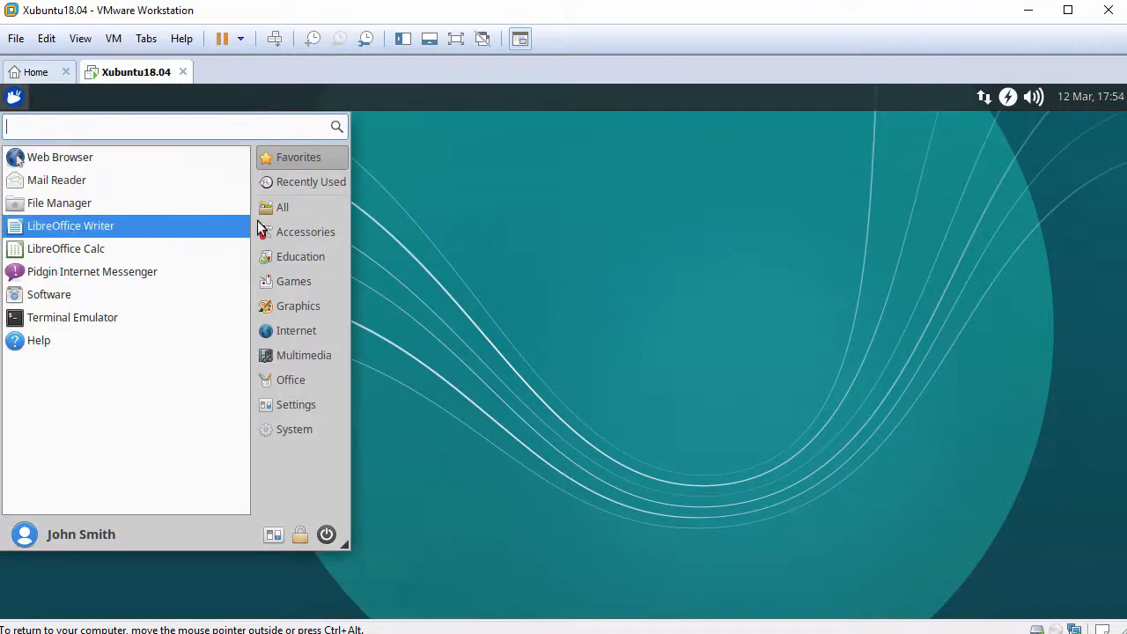
{"action": "left_click", "coordinate": [297, 207]}
{"action": "left_click", "coordinate": [303, 233]}
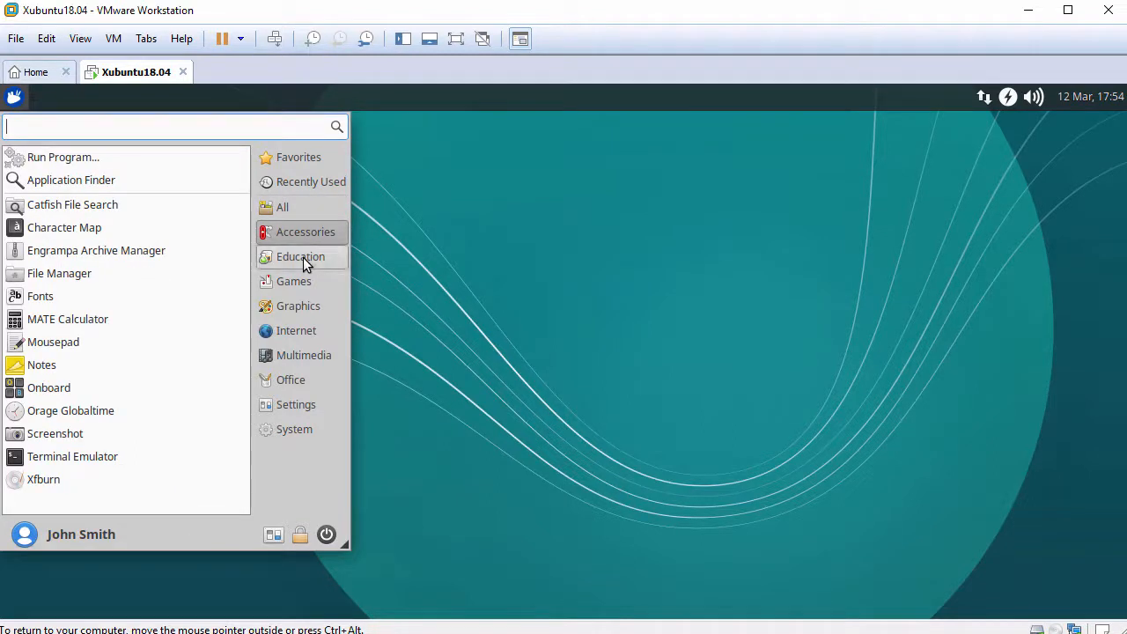
{"action": "left_click", "coordinate": [302, 257]}
{"action": "left_click", "coordinate": [301, 282]}
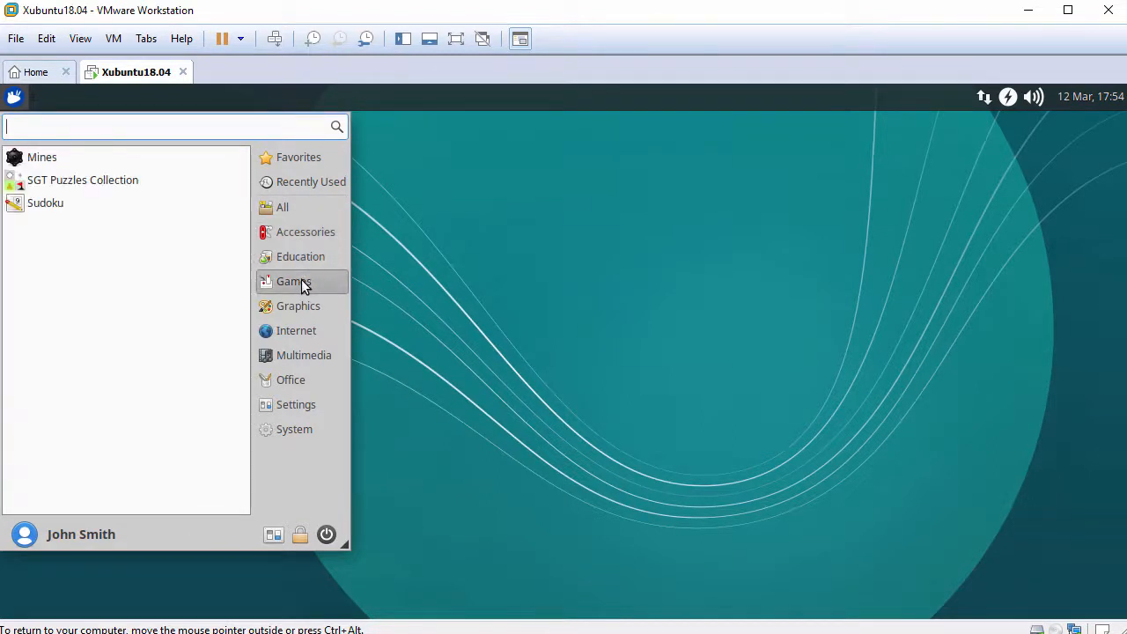
{"action": "left_click", "coordinate": [301, 311]}
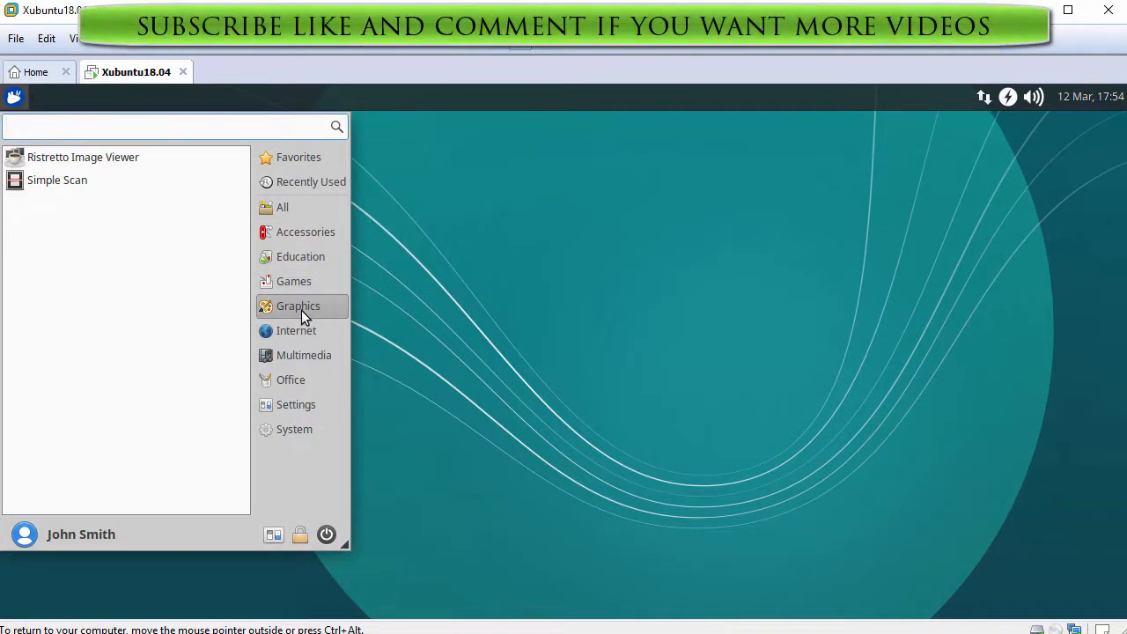
{"action": "left_click", "coordinate": [301, 331]}
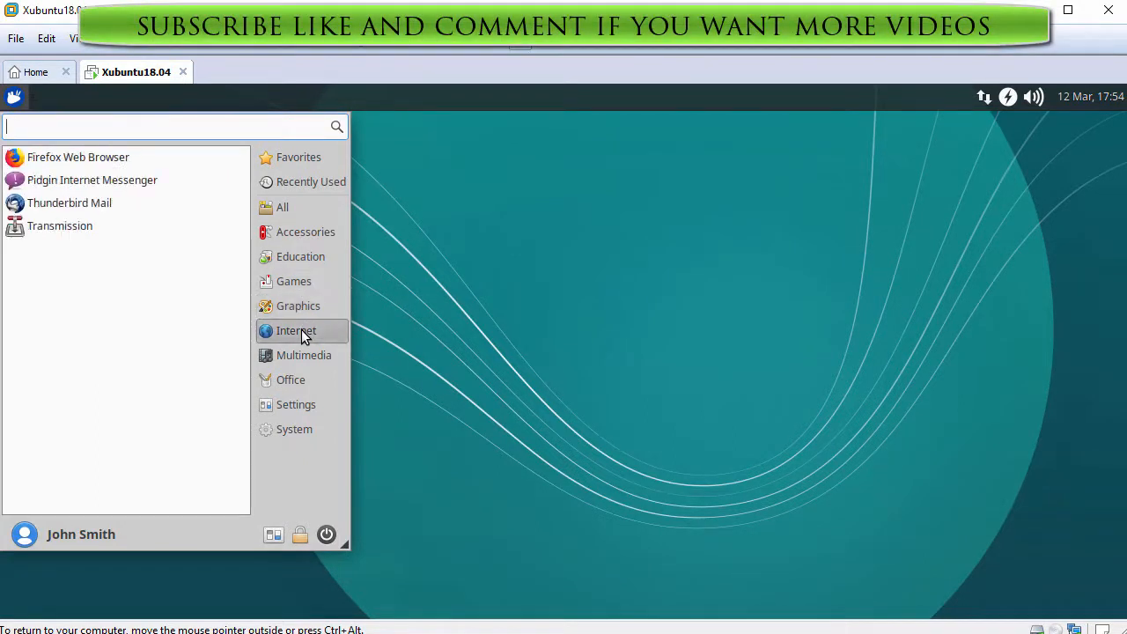
{"action": "left_click", "coordinate": [304, 351]}
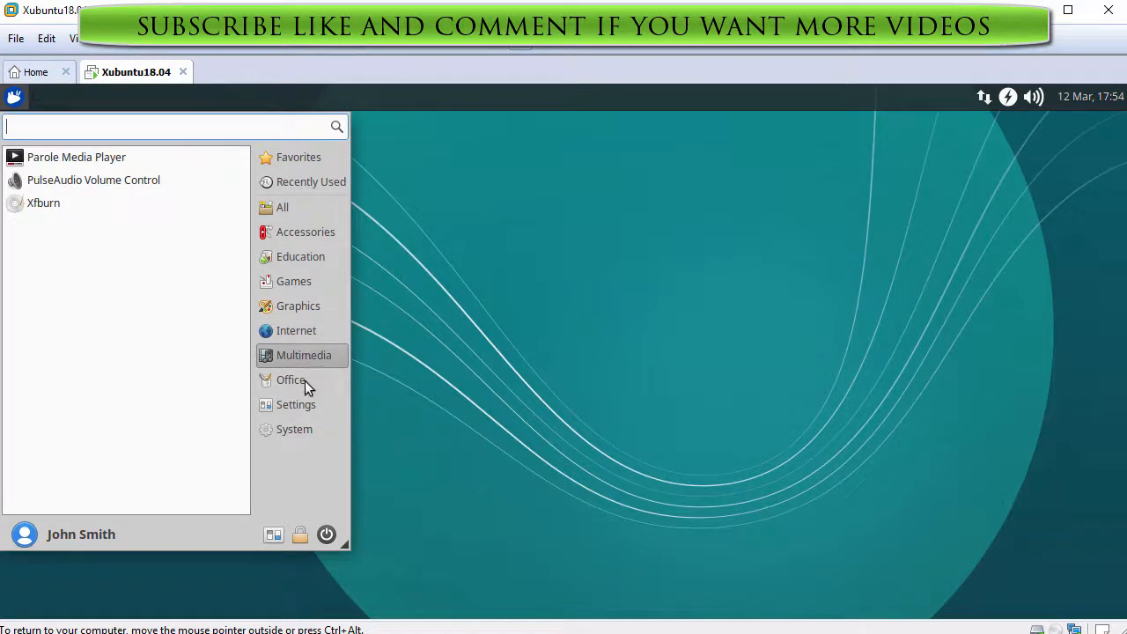
{"action": "left_click", "coordinate": [303, 388]}
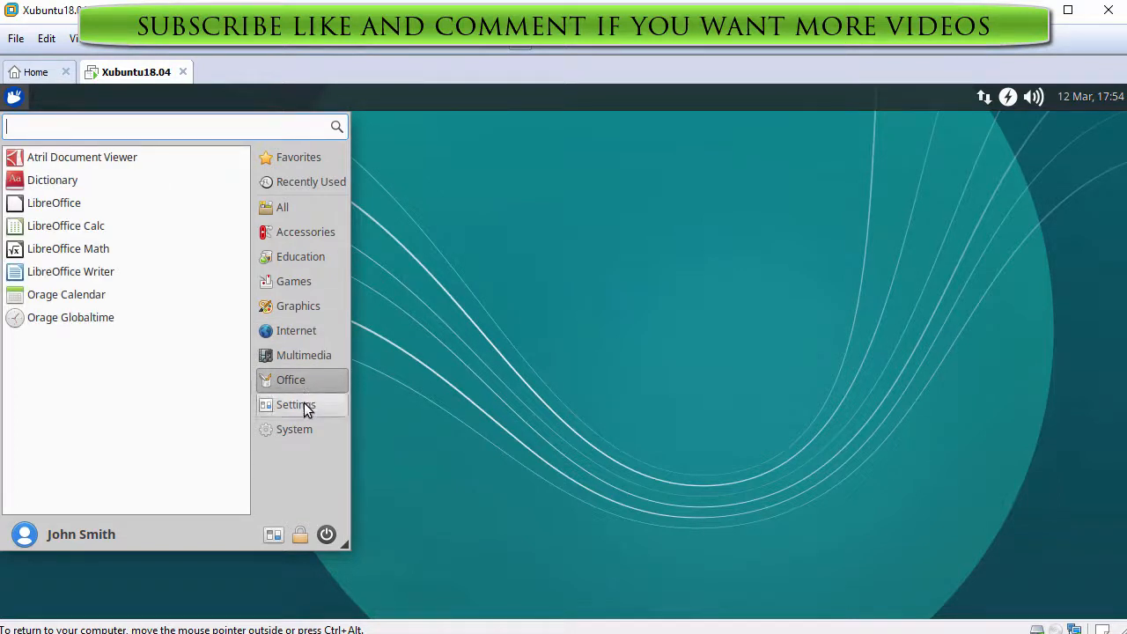
{"action": "left_click", "coordinate": [304, 402]}
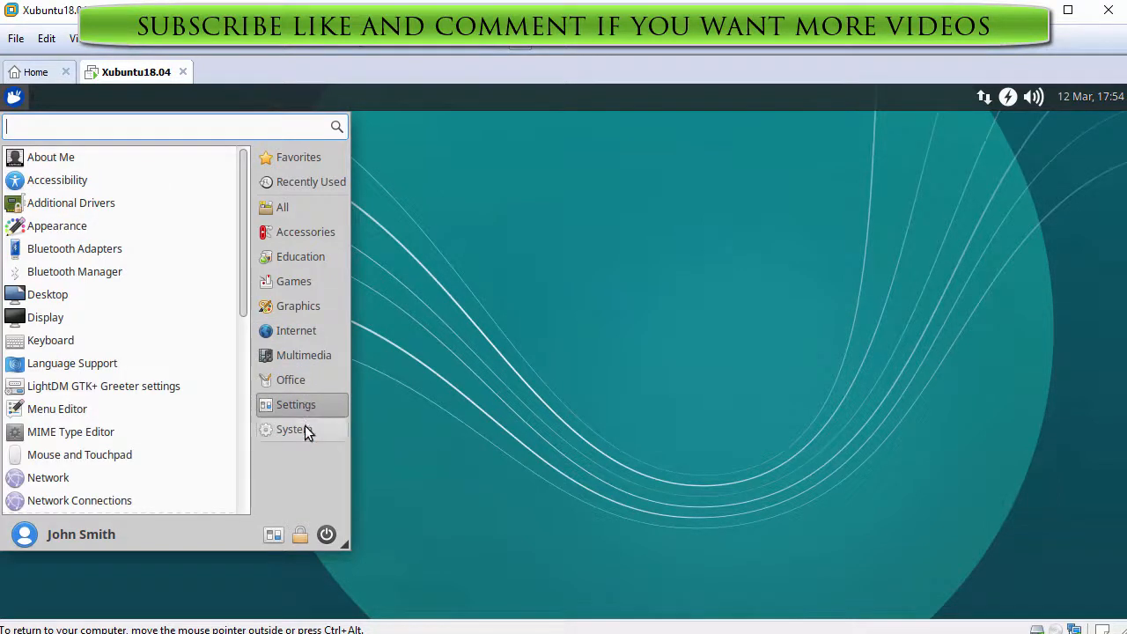
{"action": "left_click", "coordinate": [305, 428]}
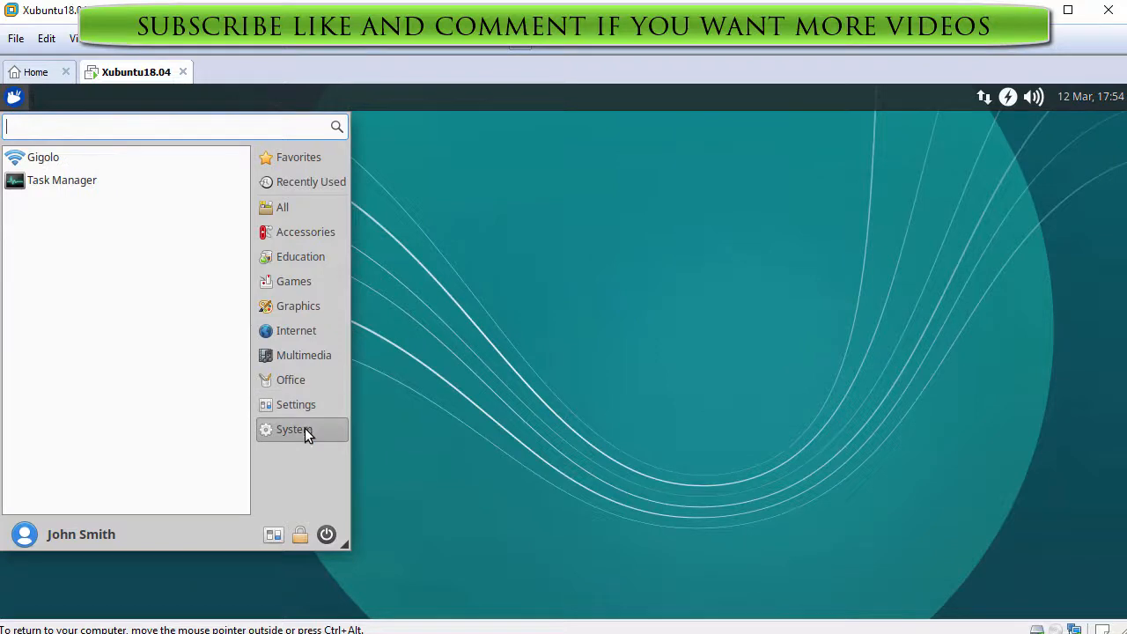
Open the desktop's Settings manager, look through its categories from Personal to Other, and close it
{"action": "left_click", "coordinate": [275, 536]}
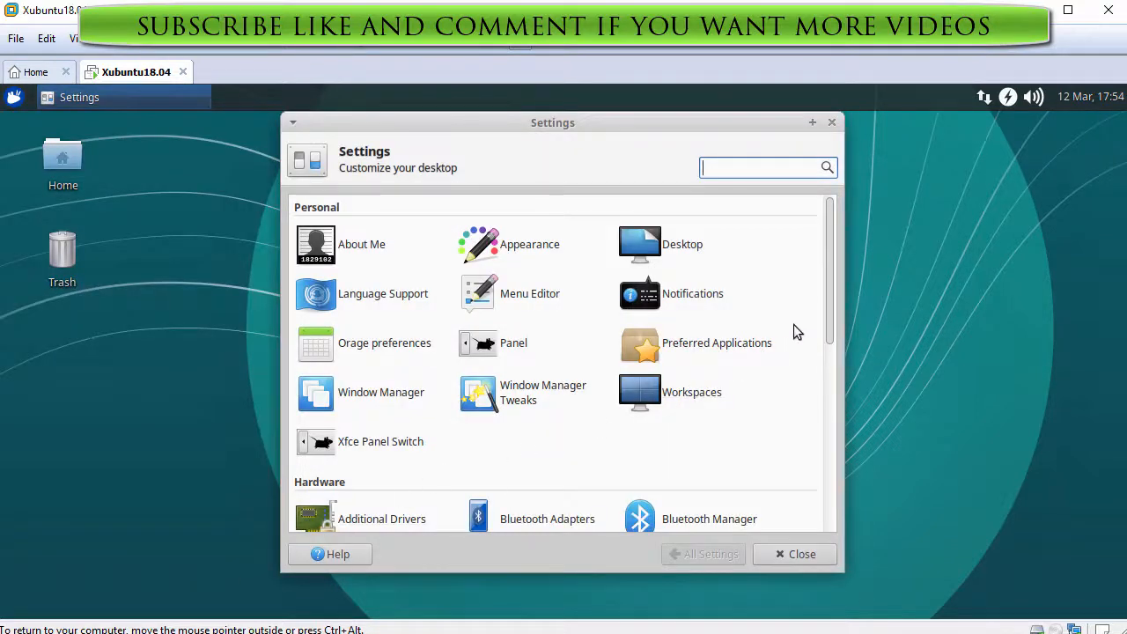
{"action": "left_click_drag", "start_coordinate": [830, 308], "coordinate": [819, 500]}
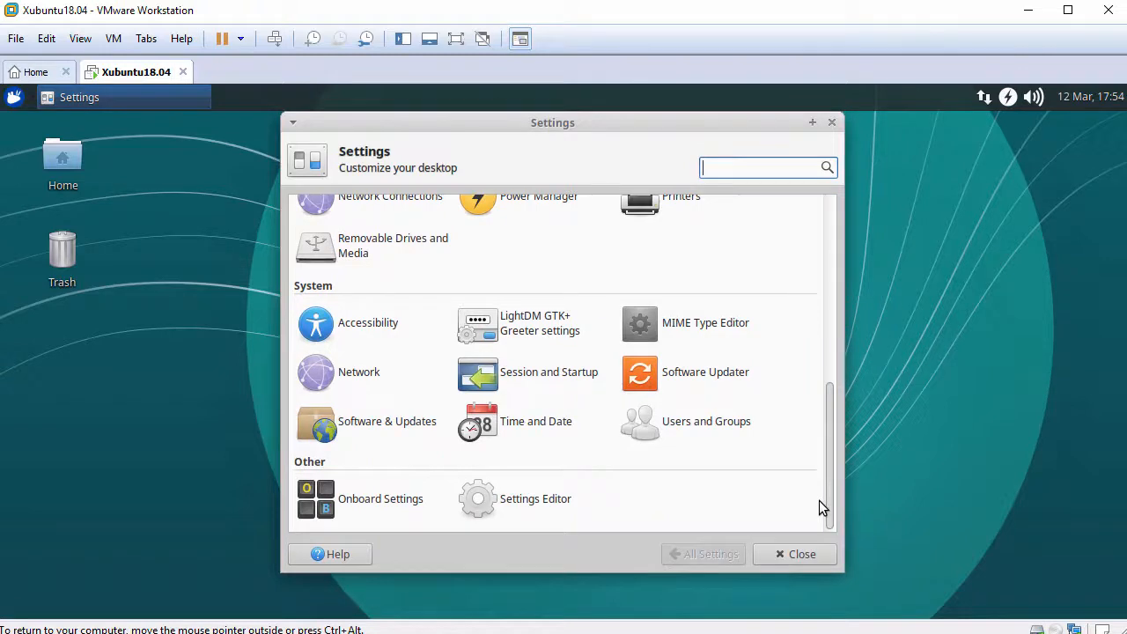
{"action": "left_click", "coordinate": [790, 554]}
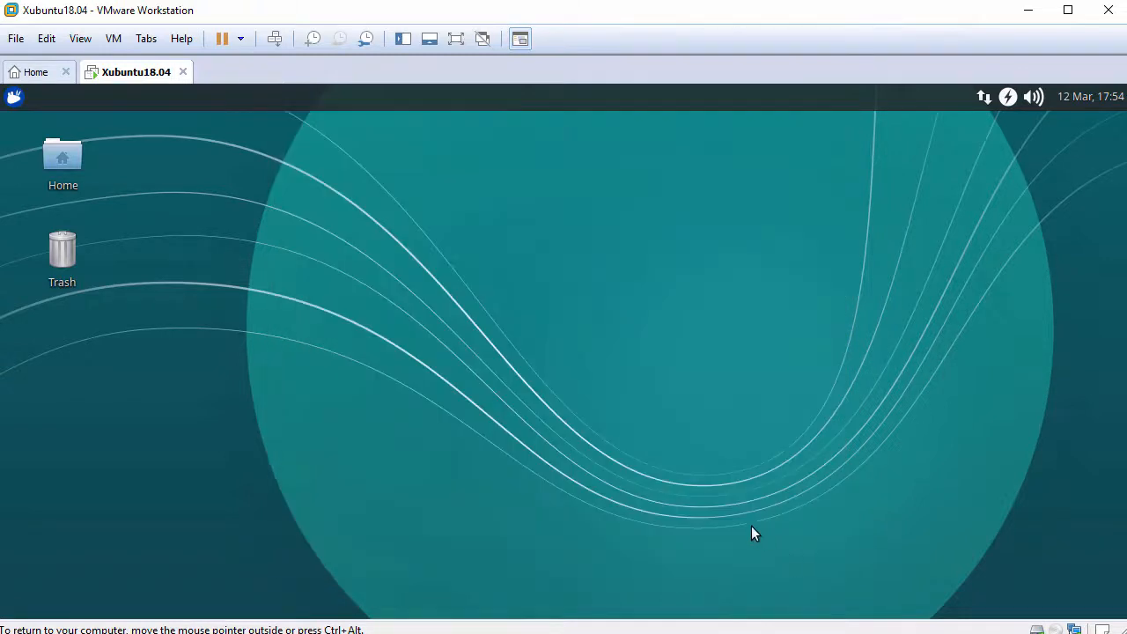
Examine the session options for logging out, restarting, shutting down or suspending, and dismiss them without choosing one
{"action": "left_click", "coordinate": [14, 97]}
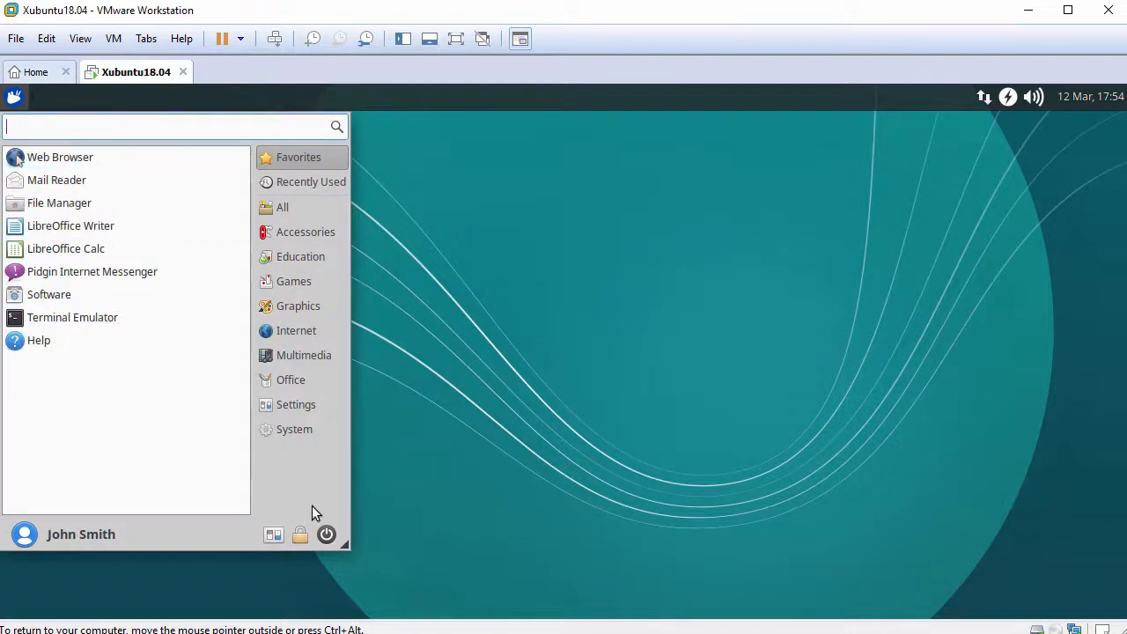
{"action": "left_click", "coordinate": [324, 535]}
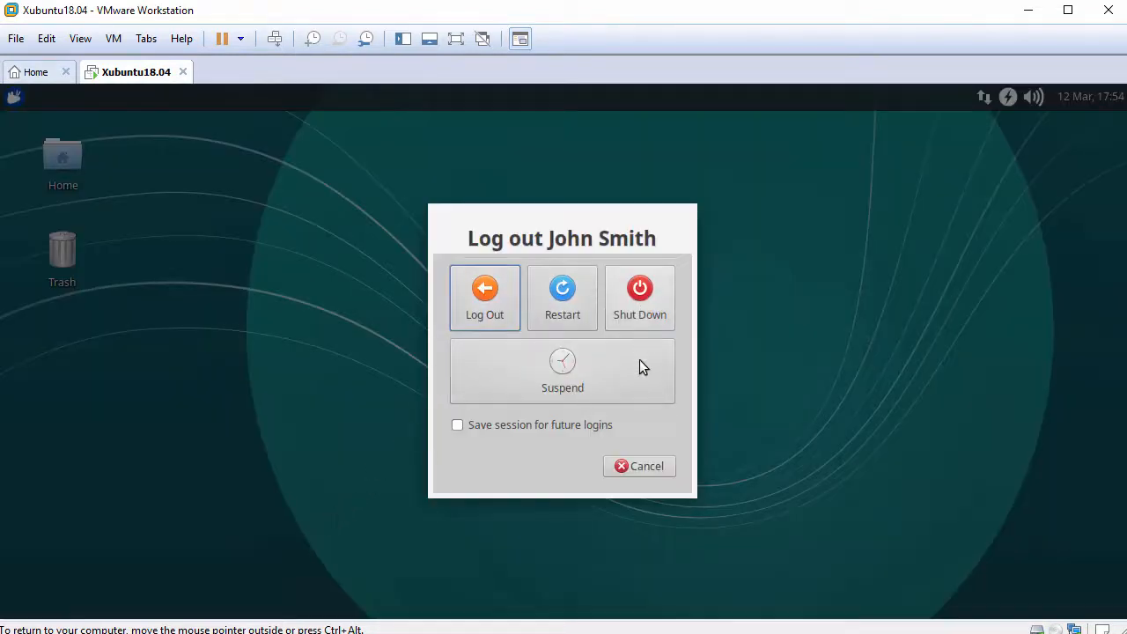
{"action": "left_click", "coordinate": [640, 469]}
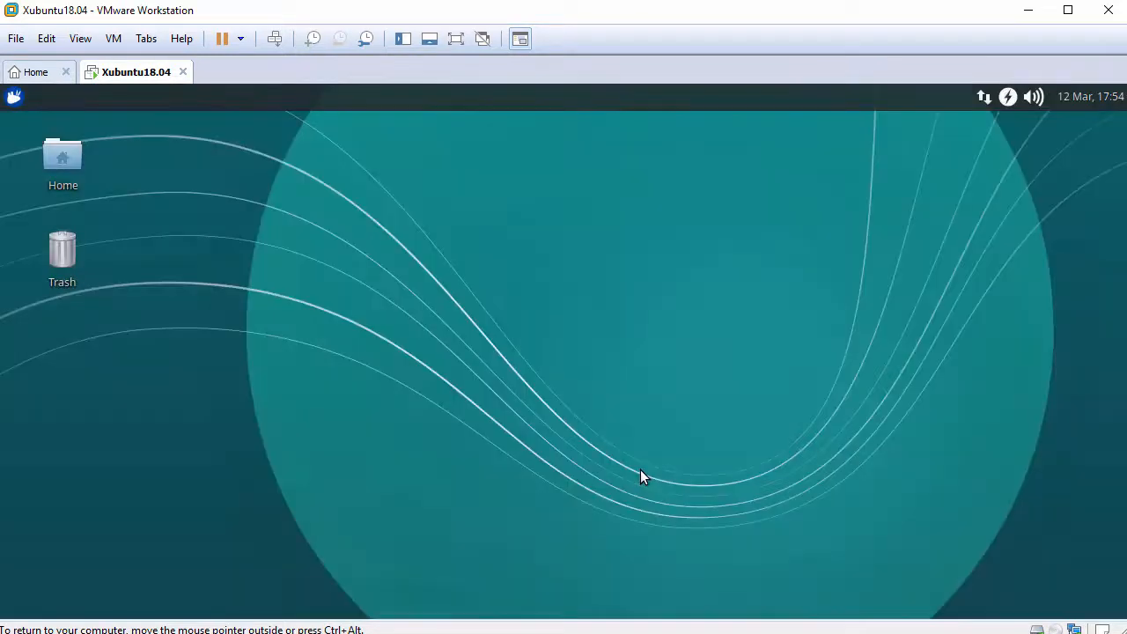